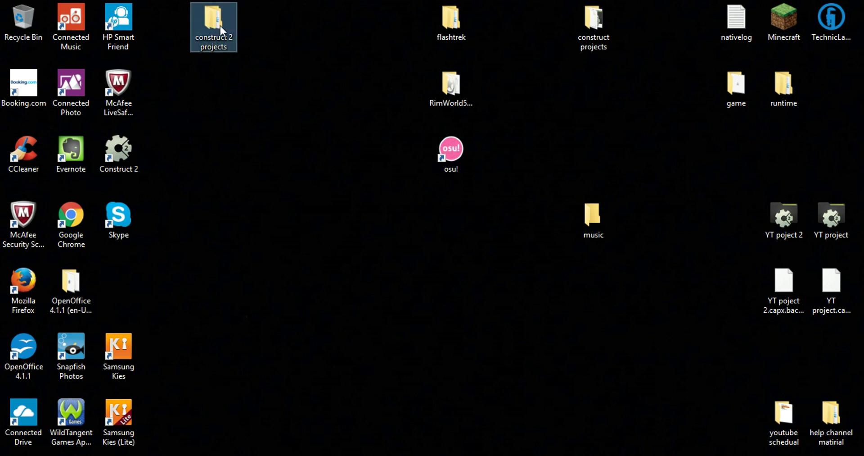
Move the construct 2 projects folder closer to the flashtrek folder on the desktop.
left_click_drag(220, 26, 362, 26)
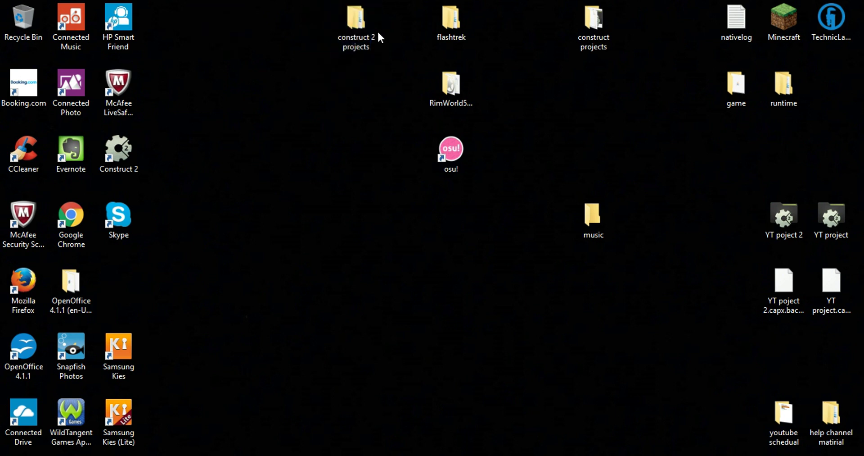
left_click_drag(545, 78, 619, 1)
left_click_drag(656, 84, 564, 0)
left_click_drag(504, 1, 658, 153)
left_click_drag(642, 0, 538, 105)
left_click(538, 104)
left_click_drag(520, 161, 586, 170)
left_click(575, 163)
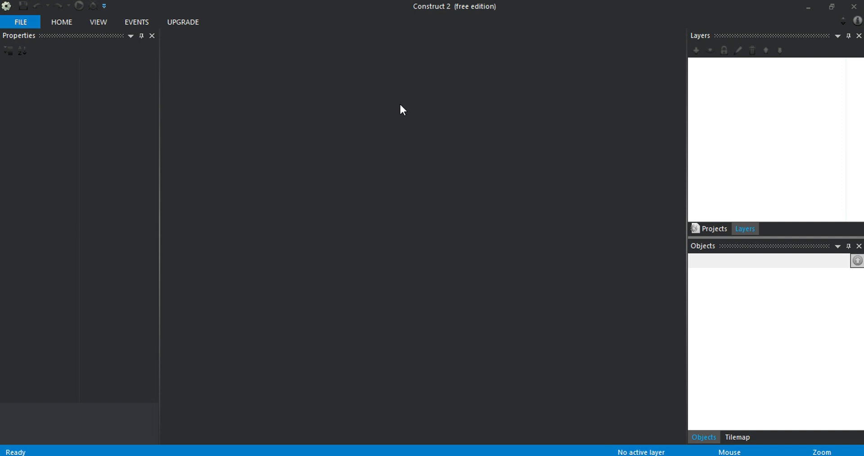
Create a new project in Construct 2 from the New empty project template.
left_click(22, 25)
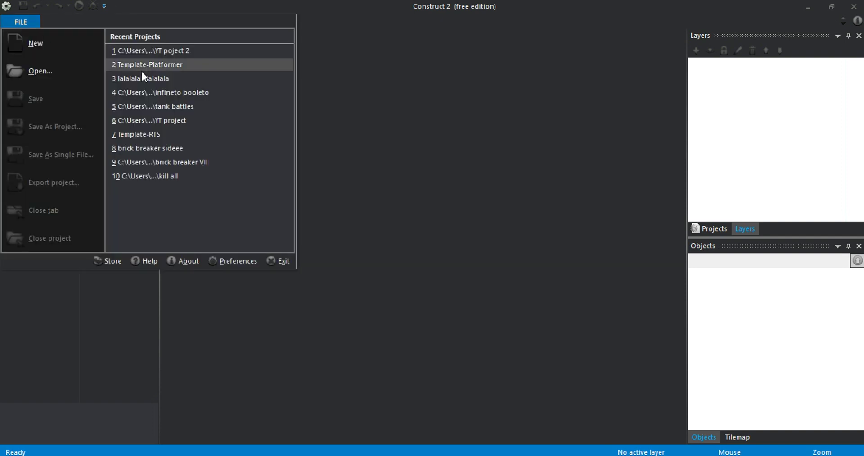
left_click(30, 41)
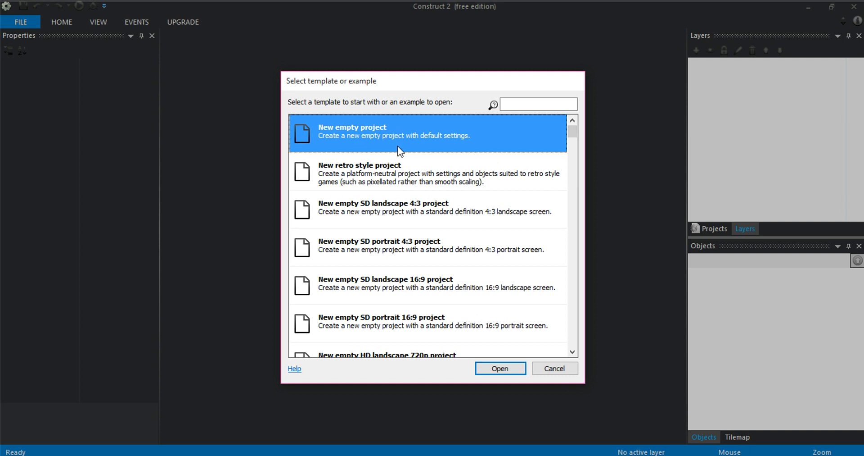
double_click(398, 146)
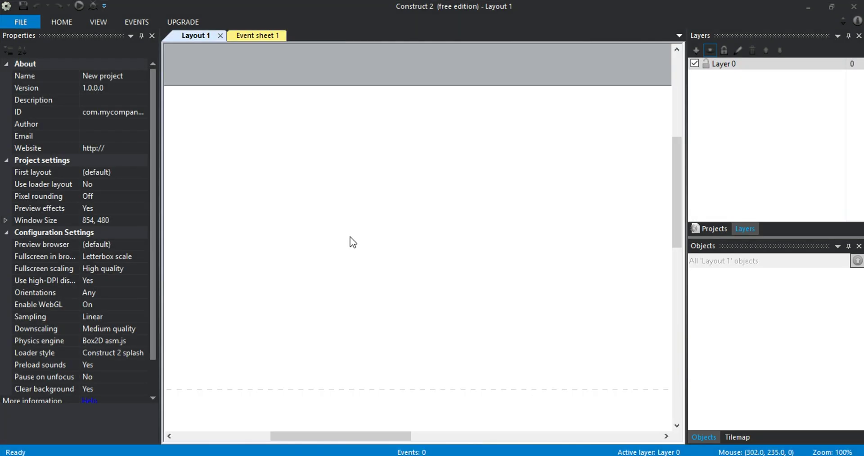
View the whole empty layout and check Event sheet 1, returning to Layout 1.
scroll(347, 135, "down", 3, "ctrl")
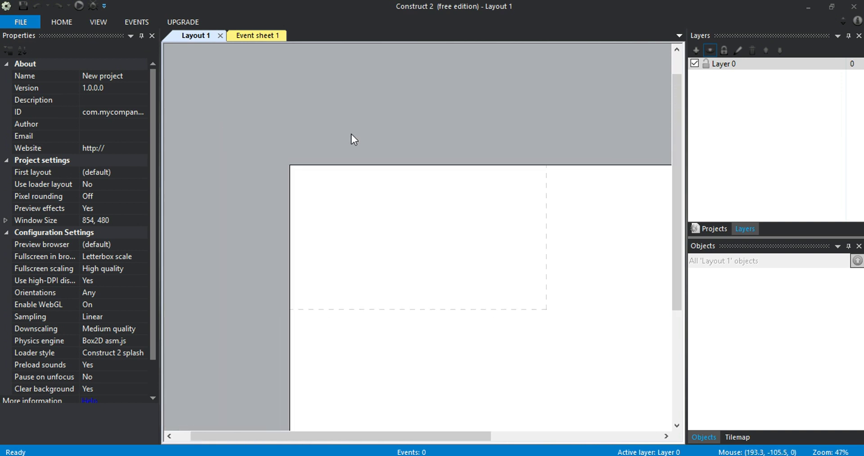
scroll(356, 137, "down", 3, "ctrl")
left_click(277, 39)
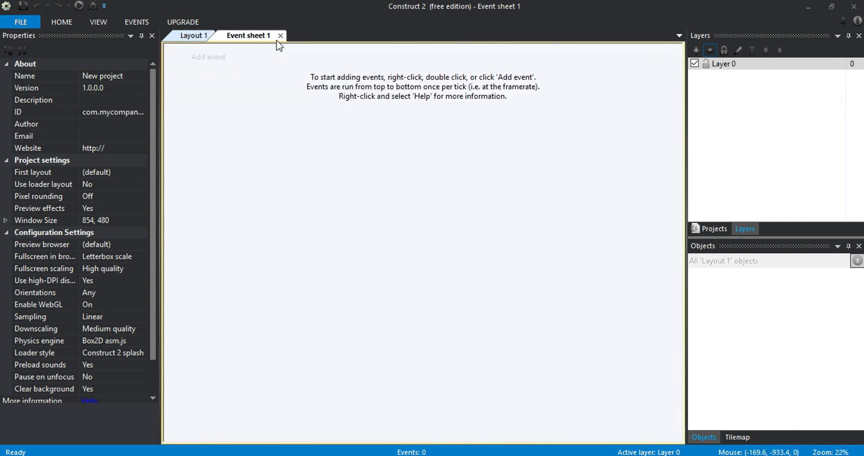
left_click(199, 39)
Browse all the object types available for insertion into the layout, and leave without inserting any.
double_click(383, 176)
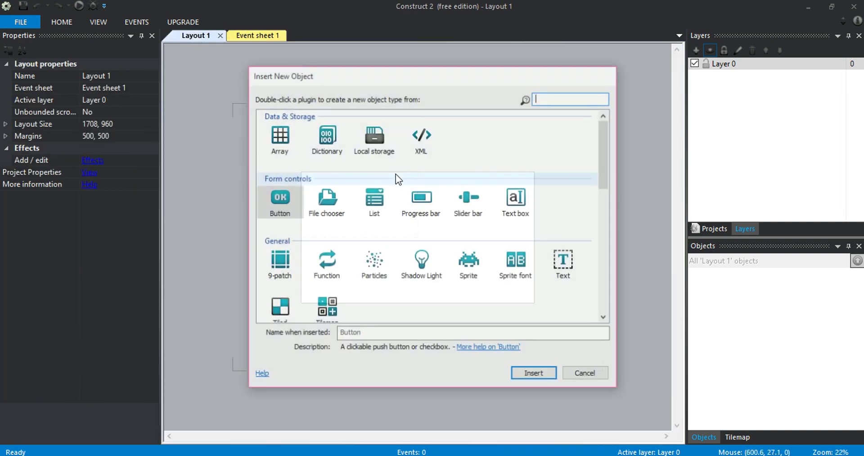
left_click(552, 211)
scroll(518, 209, "down", 3)
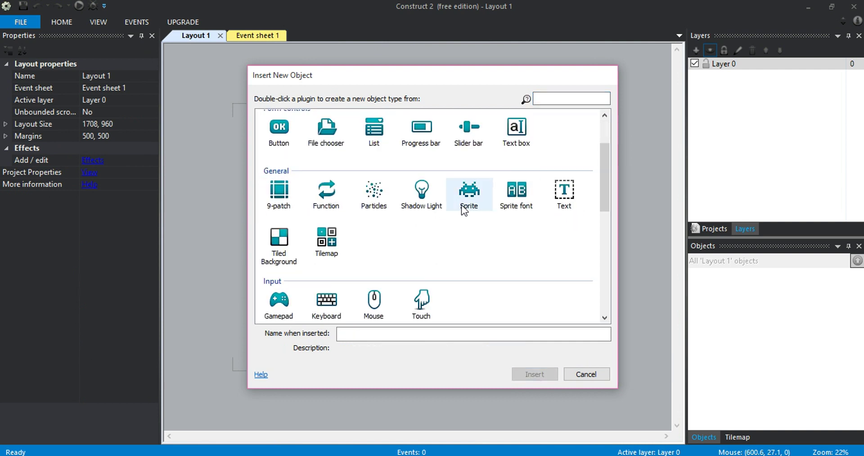
scroll(450, 234, "down", 2)
scroll(468, 207, "down", 1)
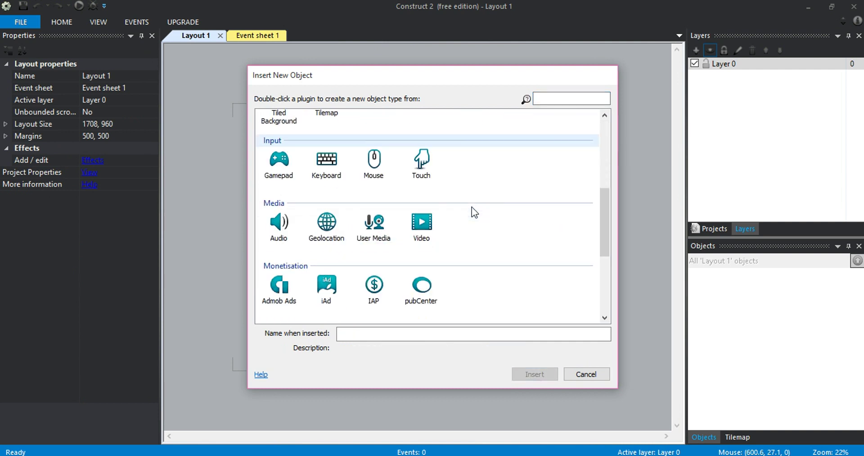
scroll(471, 209, "down", 3)
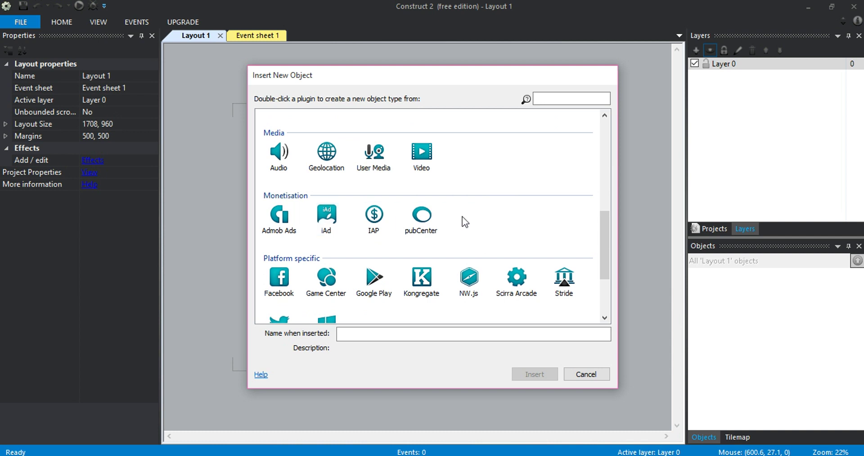
scroll(491, 213, "down", 3)
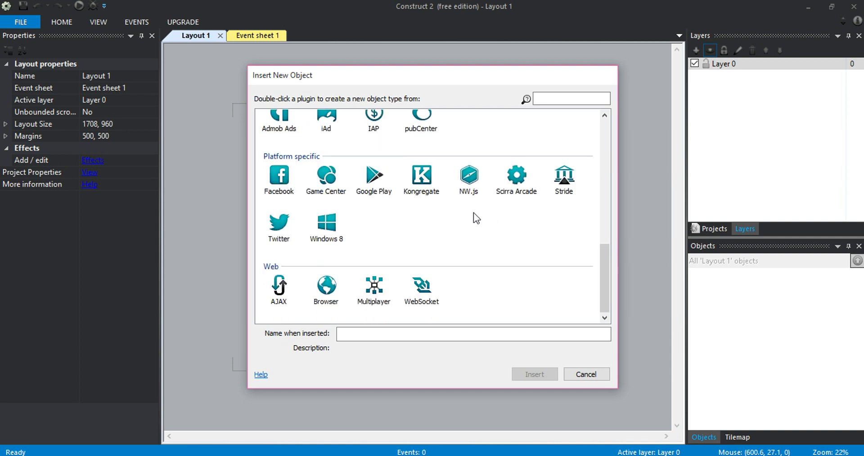
scroll(522, 200, "up", 9)
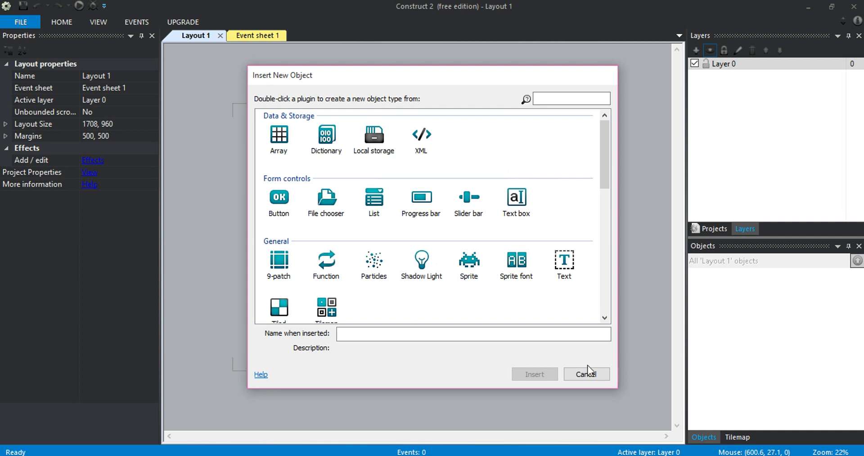
key("Escape")
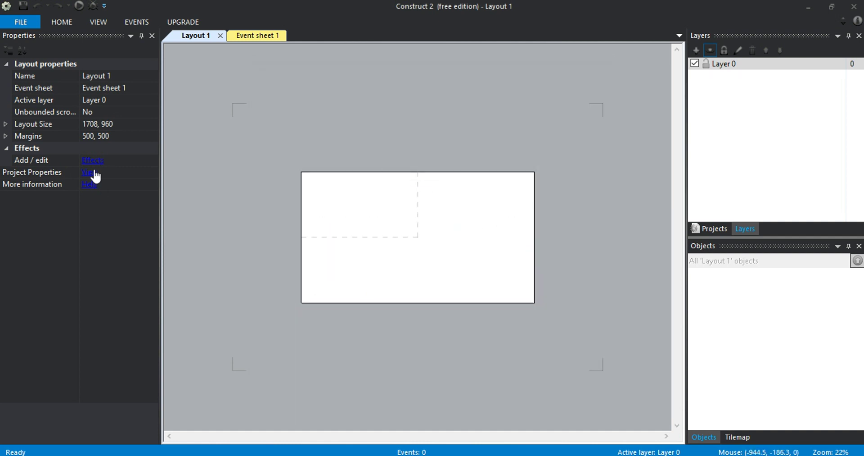
Set the size of Layout 1 to 675, 675.
left_click(108, 126)
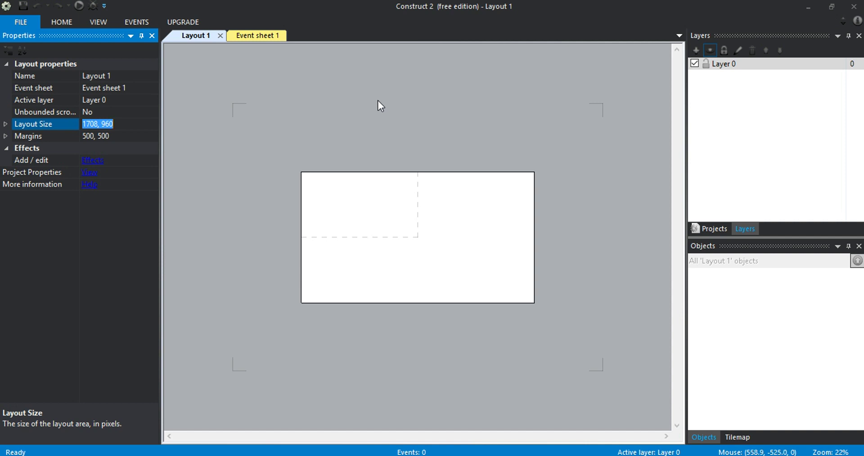
type("675,675")
key("Return")
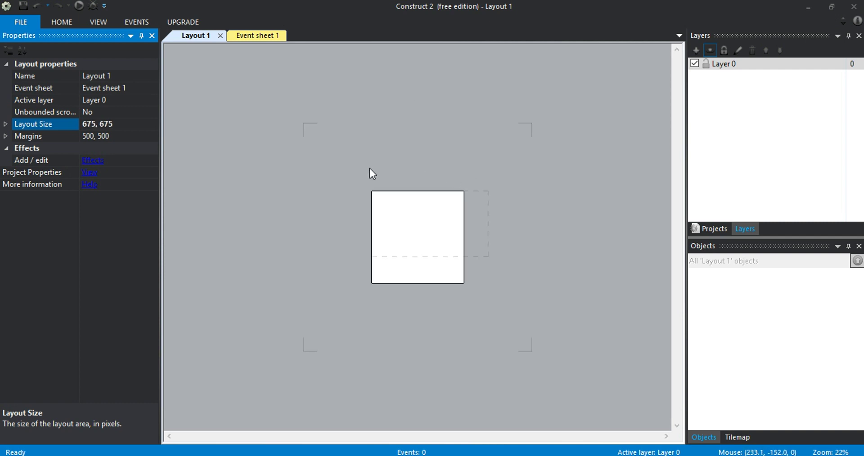
Copy the layout size value into the project's window size, making it 675, 675.
left_click(133, 121)
key("ctrl+c")
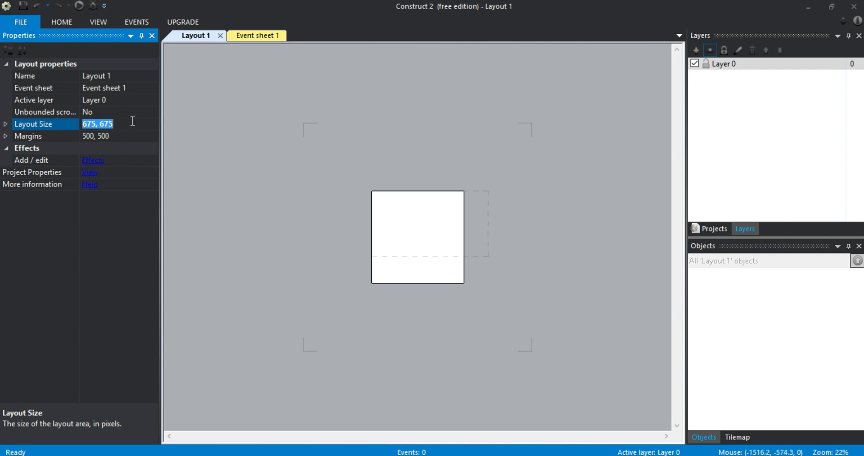
left_click(92, 172)
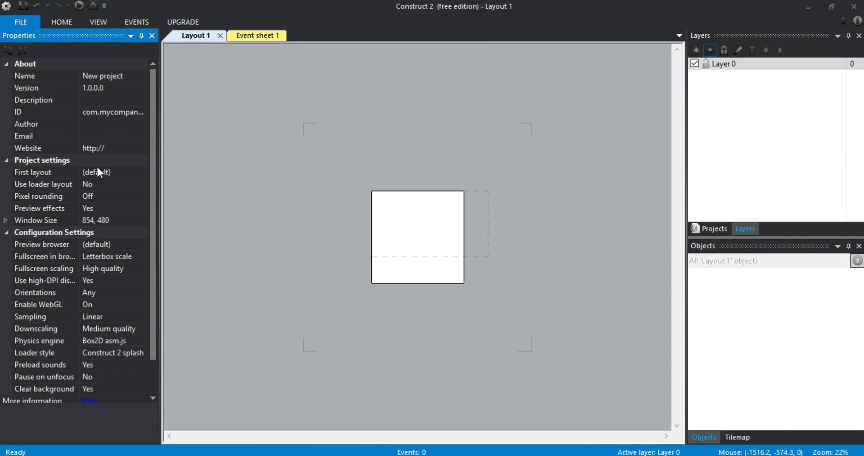
left_click(109, 220)
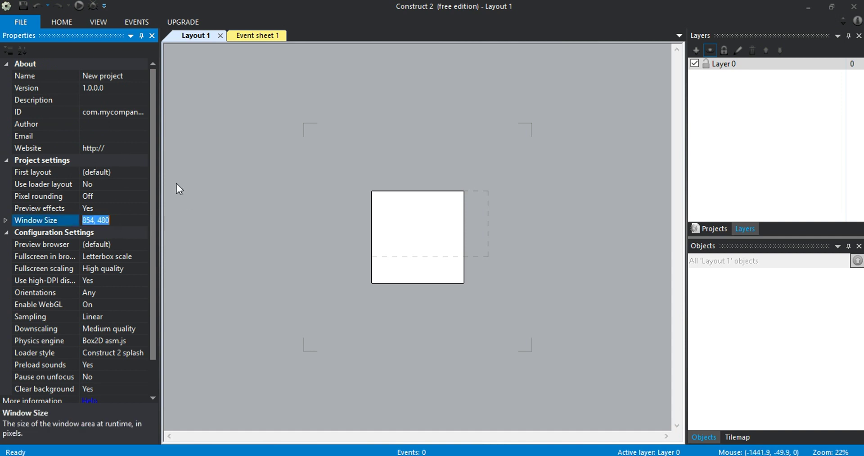
key("ctrl+v")
key("Return")
left_click(296, 203)
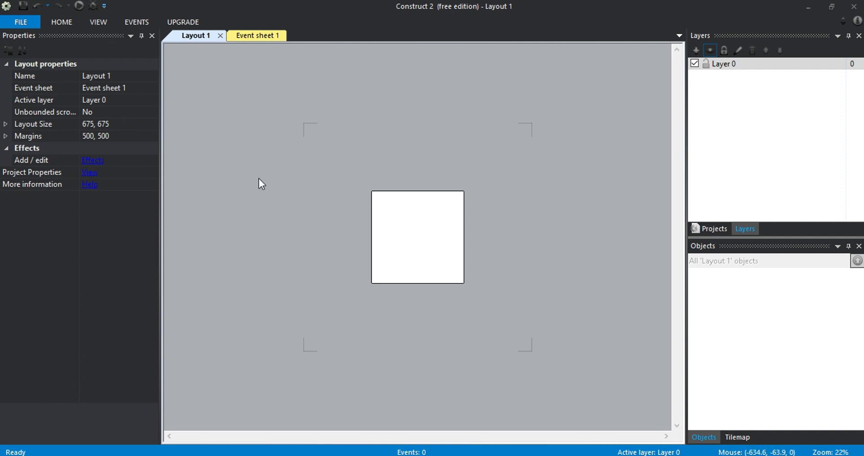
Copy the layout size again, clear the project's window size and paste 675, 675 into it.
left_click(113, 123)
right_click(102, 125)
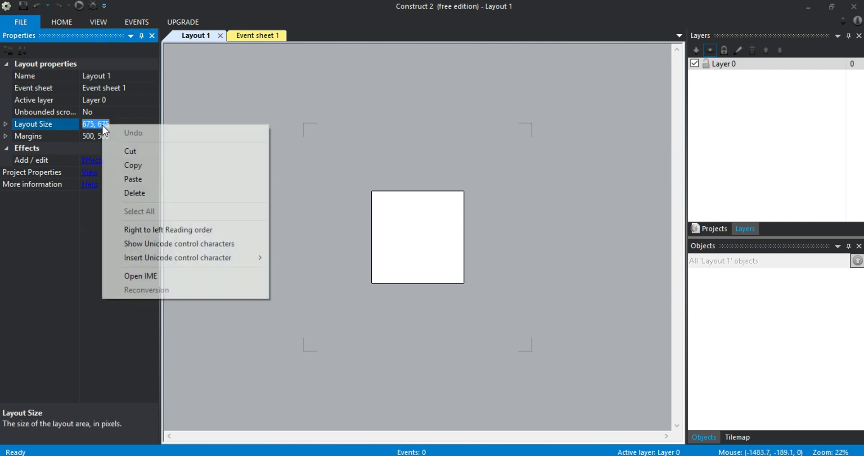
left_click(136, 165)
left_click(90, 173)
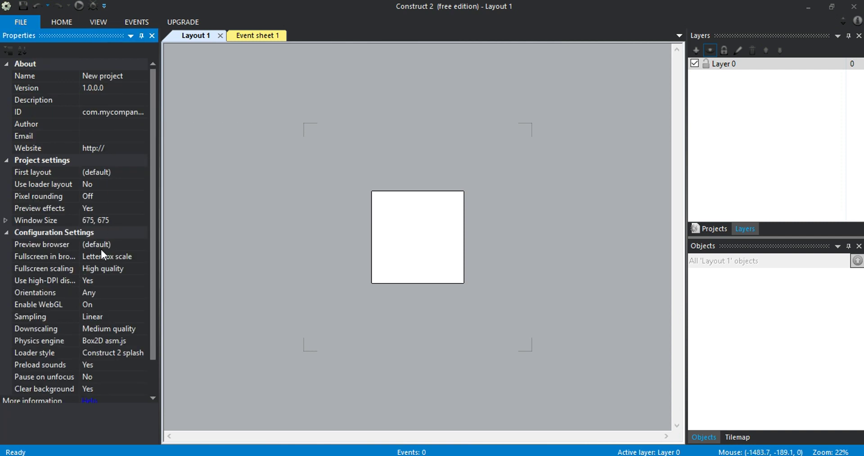
left_click(103, 220)
key("BackSpace")
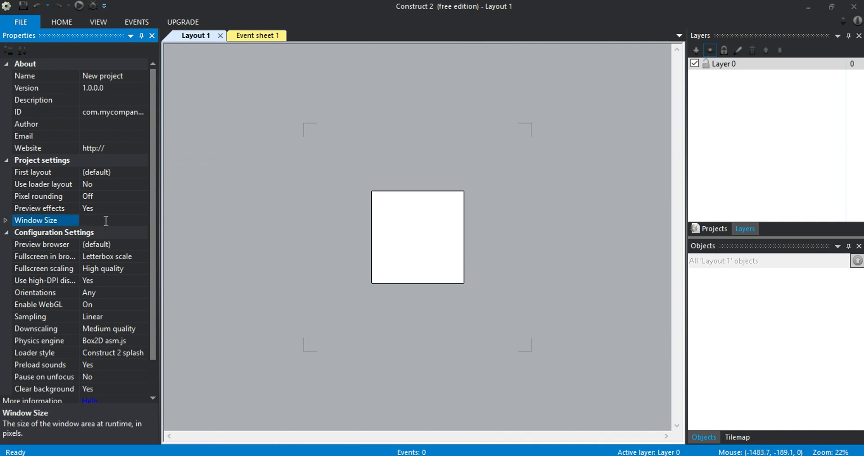
right_click(105, 221)
left_click(137, 274)
left_click(221, 168)
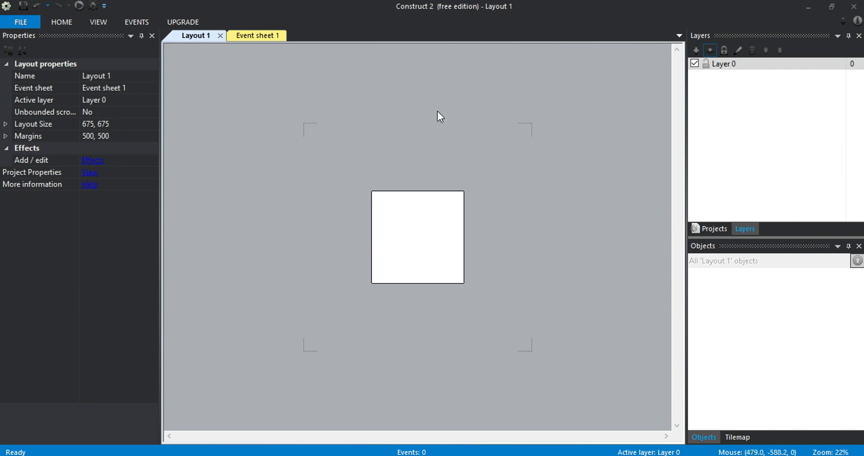
Insert a Tiled Background object into Layout 1, leave its image blank and shift the object up and to the right.
scroll(432, 249, "up", 5, "ctrl")
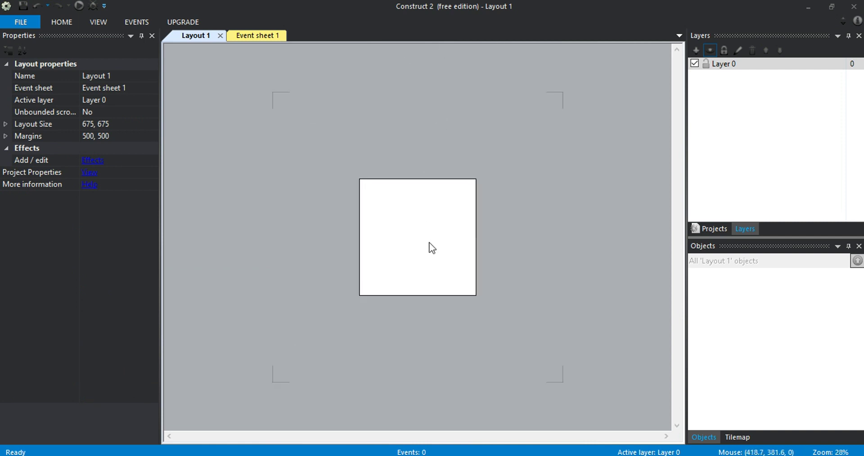
scroll(423, 212, "up", 1, "ctrl")
double_click(423, 212)
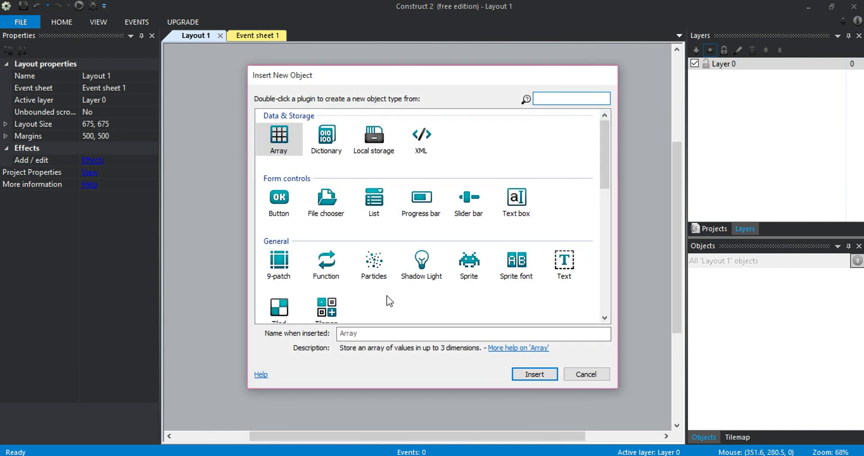
double_click(279, 309)
left_click(337, 197)
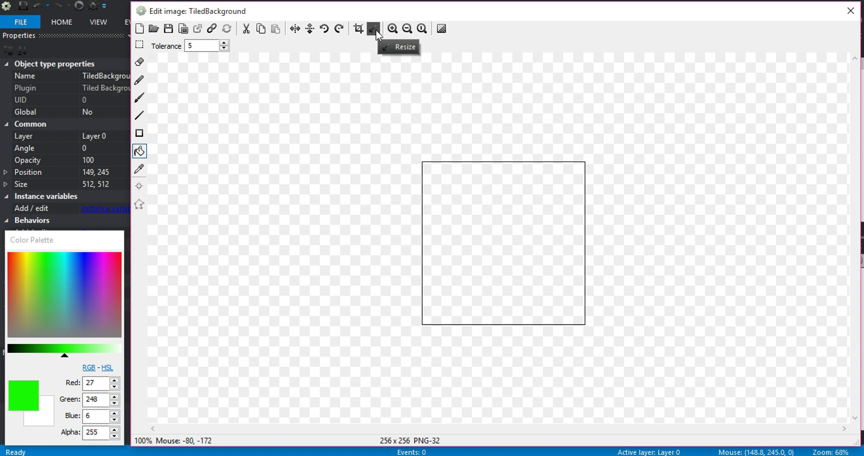
left_click(851, 11)
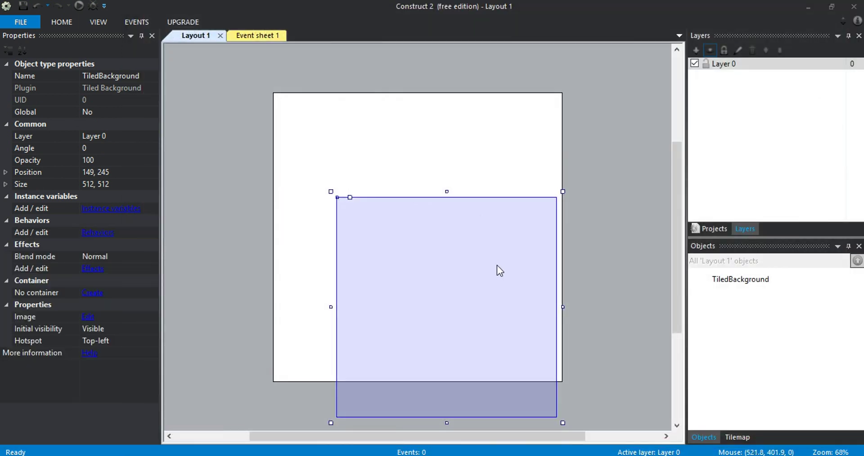
left_click_drag(498, 267, 552, 148)
Set the size of Layout 1 to 512, 512.
left_click(264, 192)
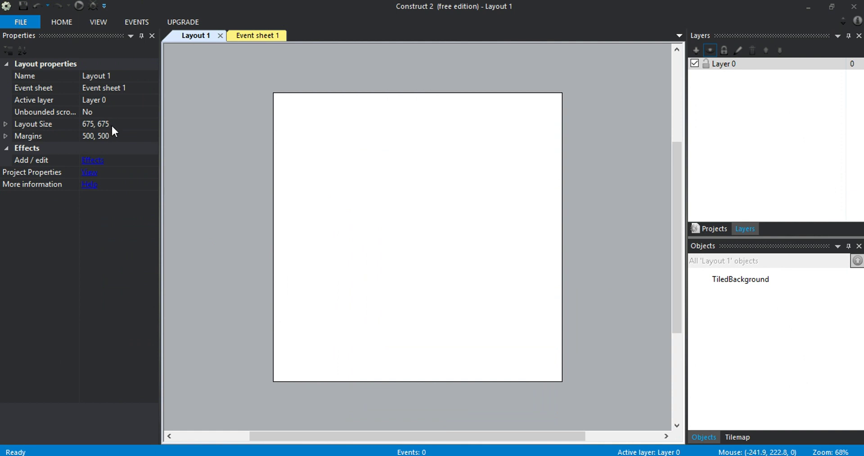
left_click(113, 124)
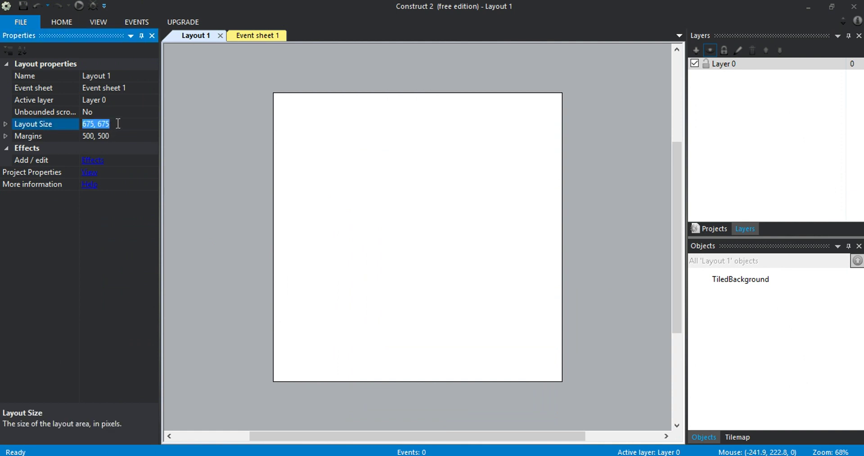
type("512")
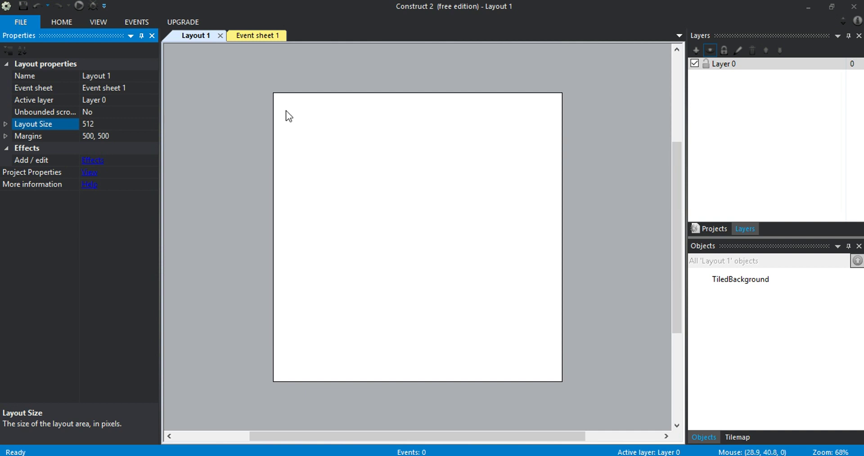
type(", 512")
key("Return")
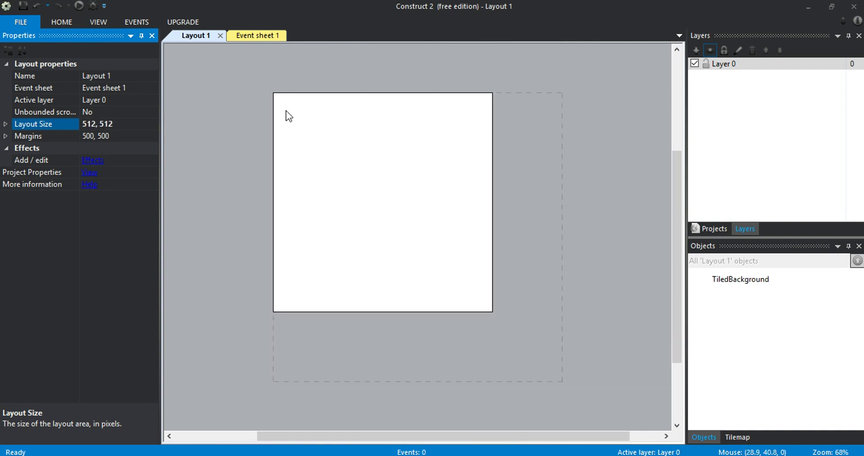
Set the project's window size to 512, 512.
left_click(97, 174)
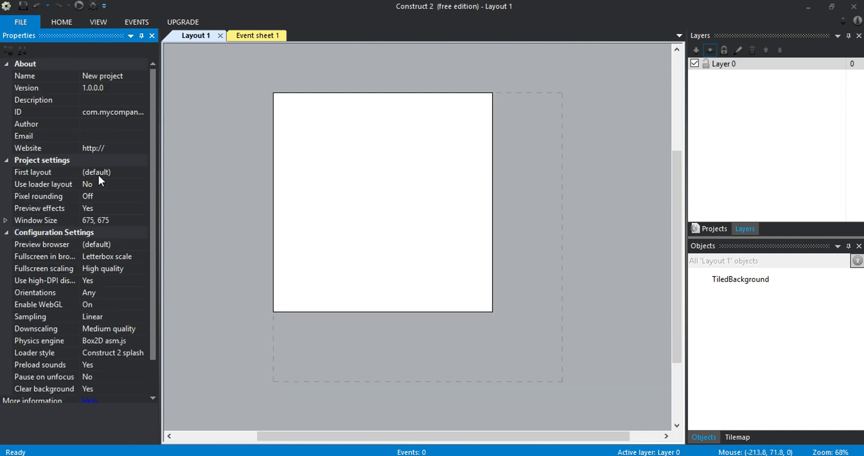
left_click(119, 219)
type("512,")
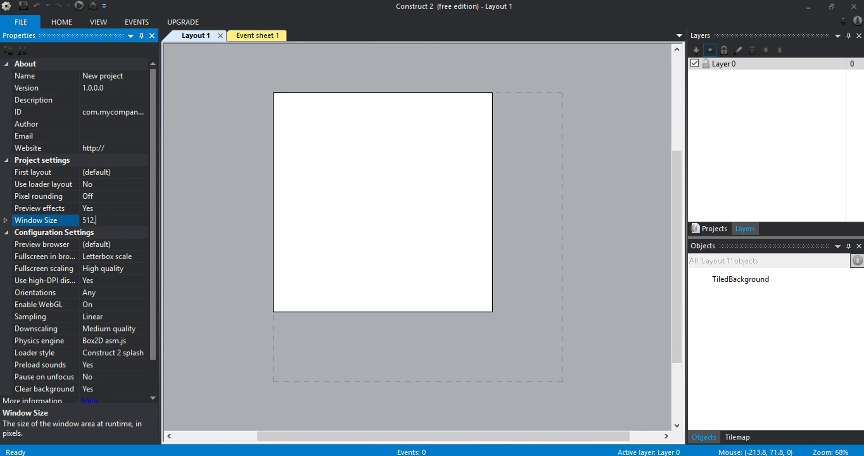
type("512")
key("Return")
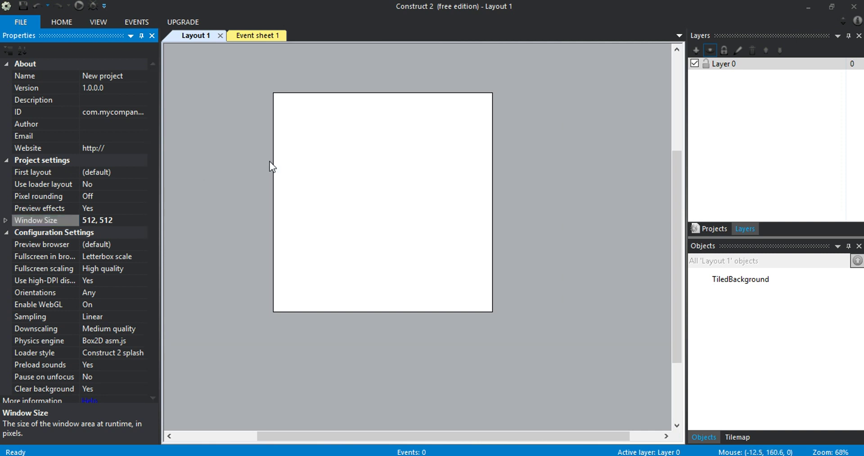
Rename Layer 0 as background.
left_click(326, 200)
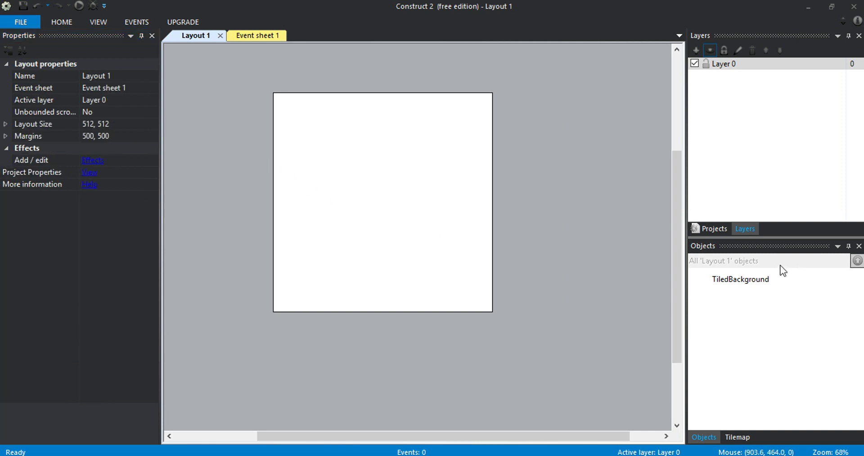
left_click(721, 67)
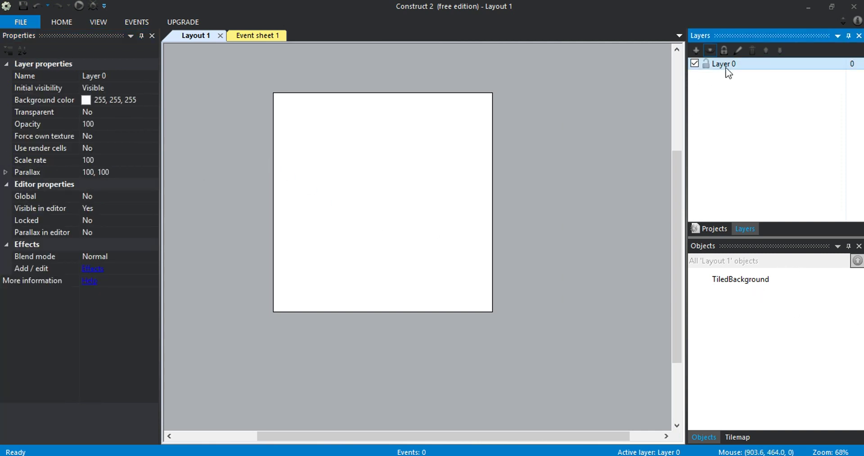
left_click(731, 64)
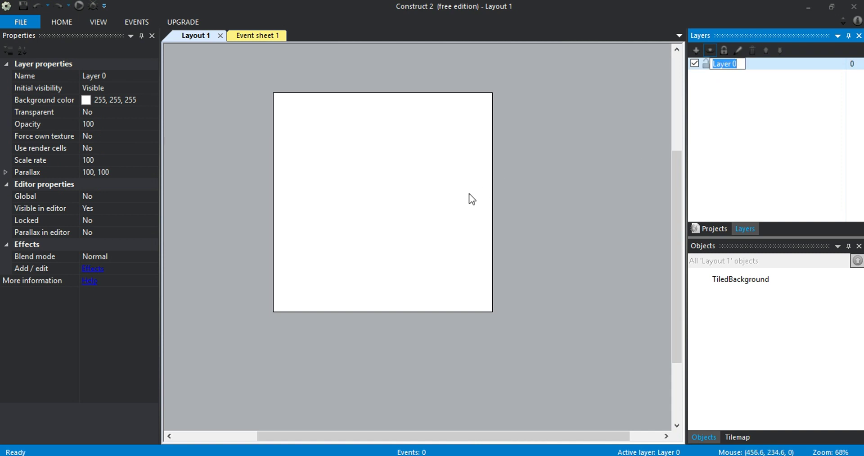
type("background")
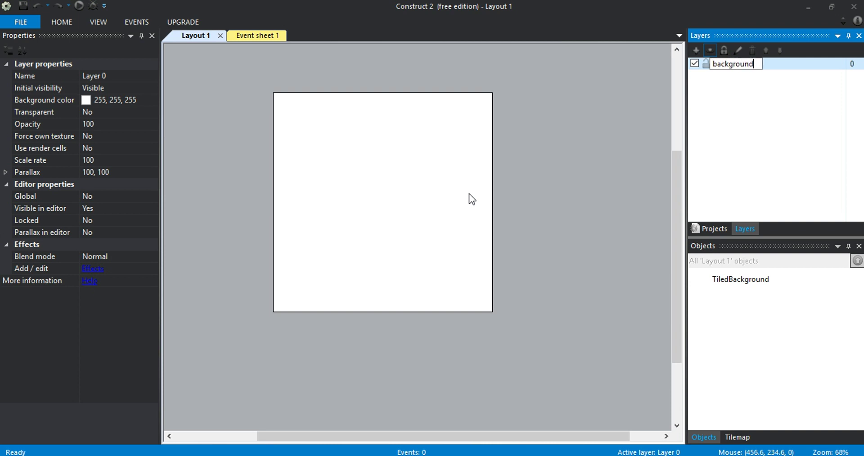
Move the tiled background onto the layout at position 1, 1 so that it covers the white area.
left_click(509, 88)
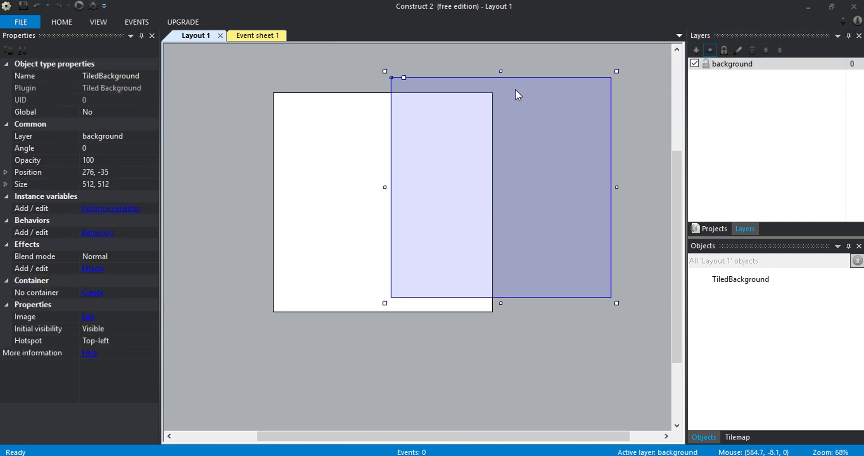
left_click_drag(547, 150, 436, 161)
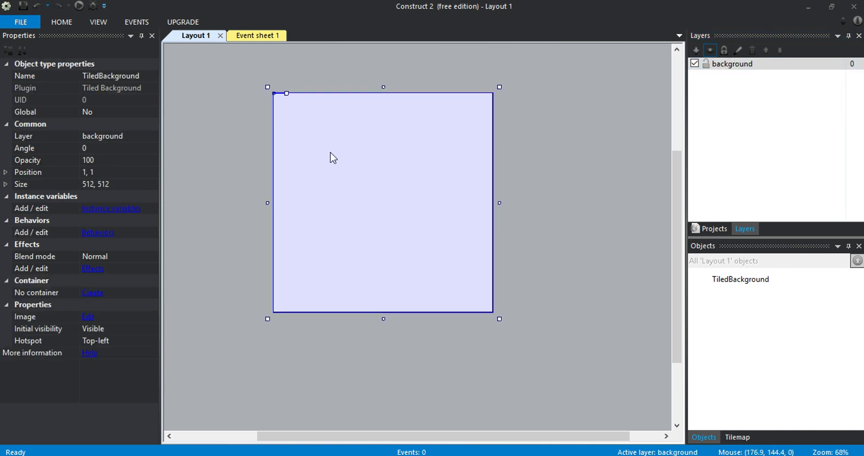
Resize the tiled background's image canvas to 32 by 32 pixels with Stretch, applied to the whole animation.
double_click(325, 136)
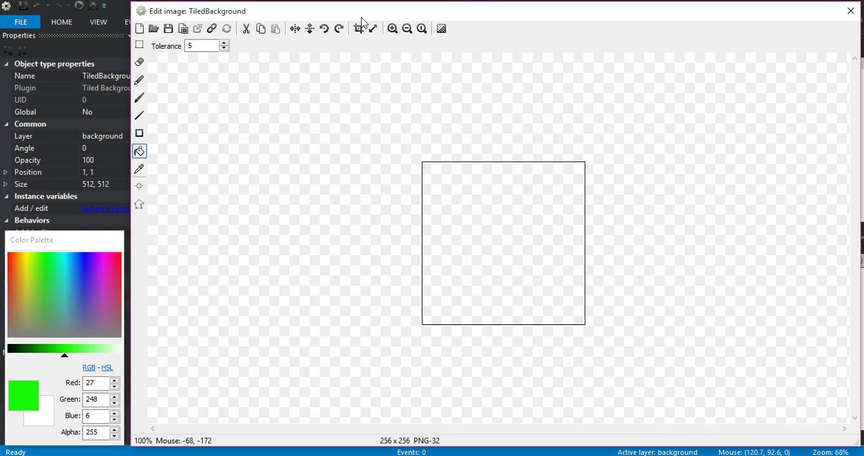
left_click(378, 30)
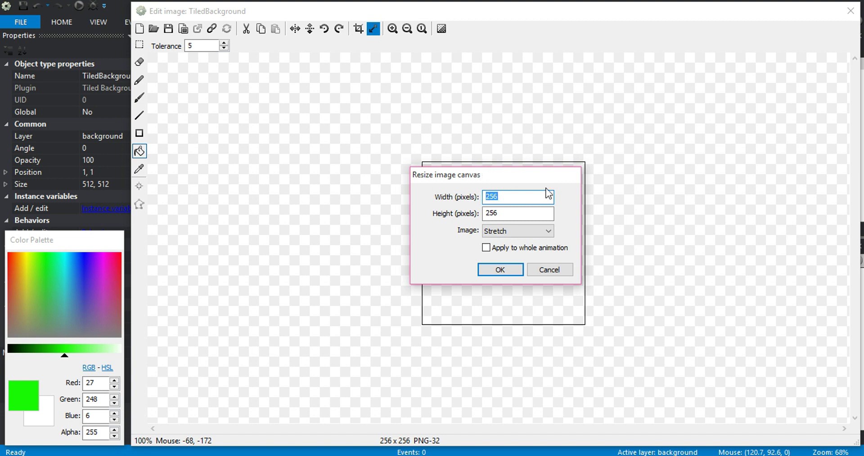
type("32")
key("Tab")
type("32")
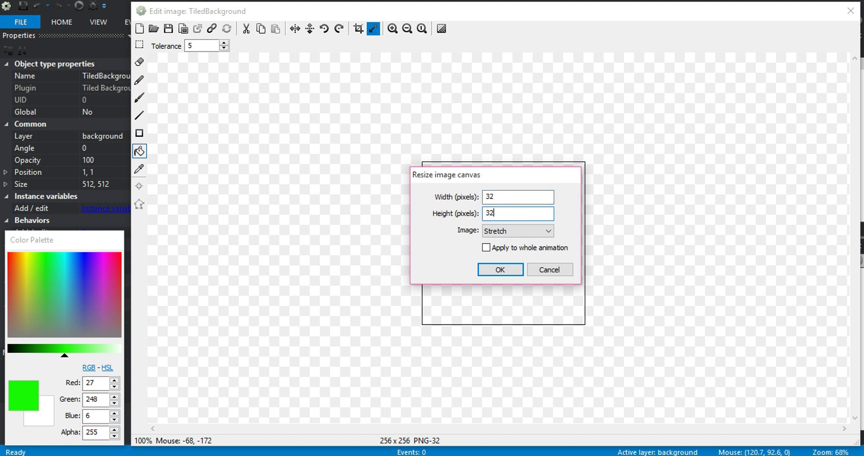
left_click(515, 231)
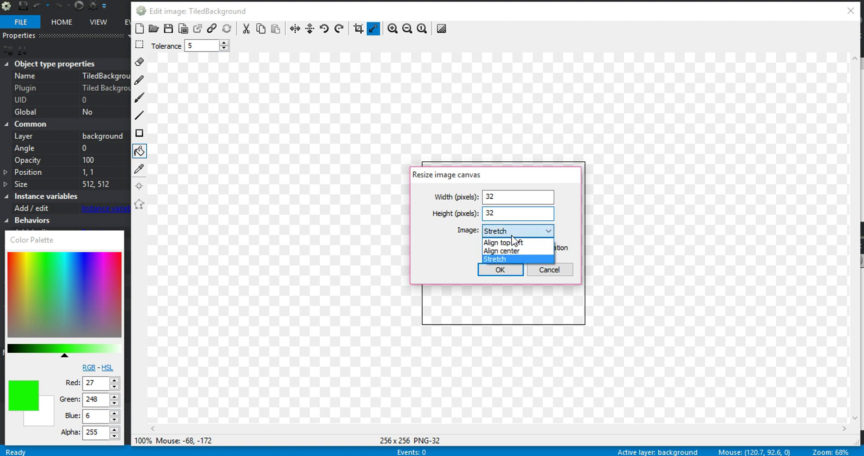
left_click(514, 231)
left_click(515, 231)
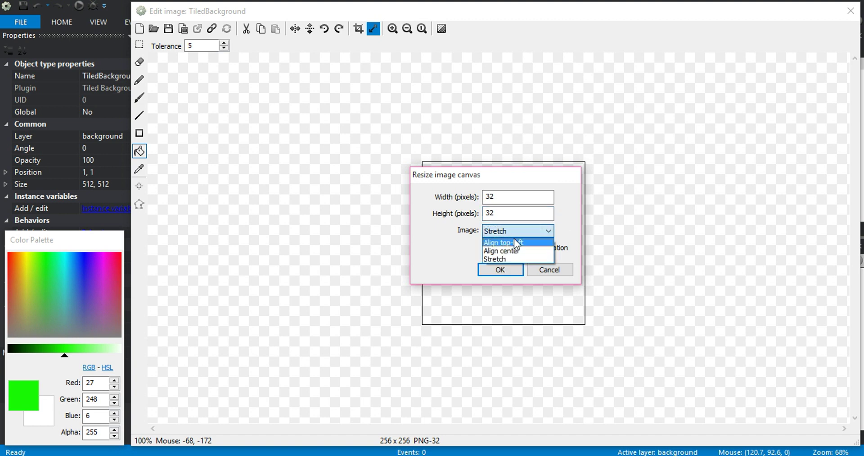
left_click(523, 233)
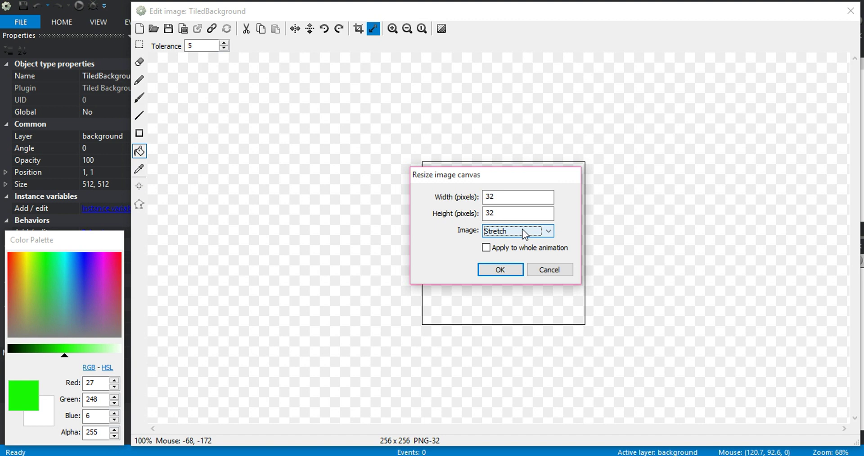
left_click(493, 247)
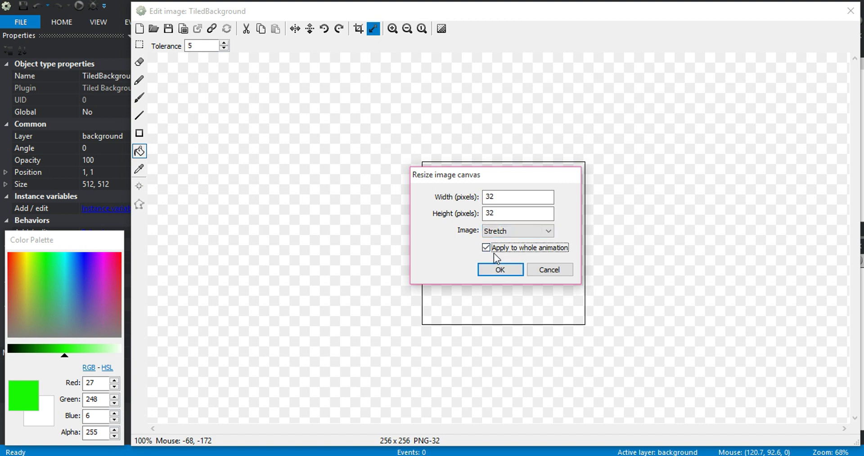
left_click(500, 269)
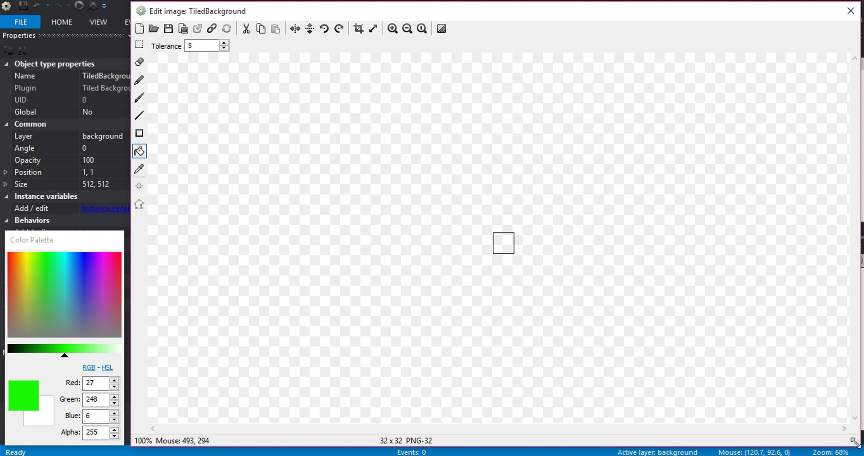
Fill the whole 32 by 32 image with dark grey, RGB 74, 75, 73.
left_click_drag(853, 438, 762, 435)
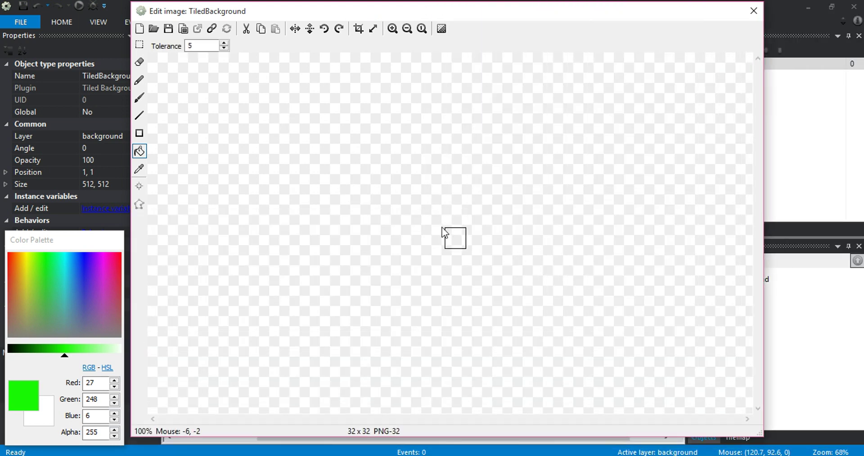
scroll(501, 202, "up", 4)
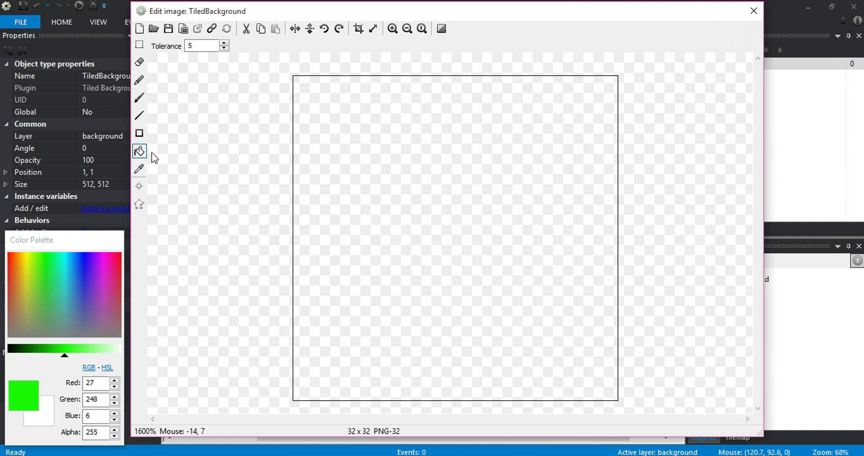
left_click_drag(89, 250, 88, 61)
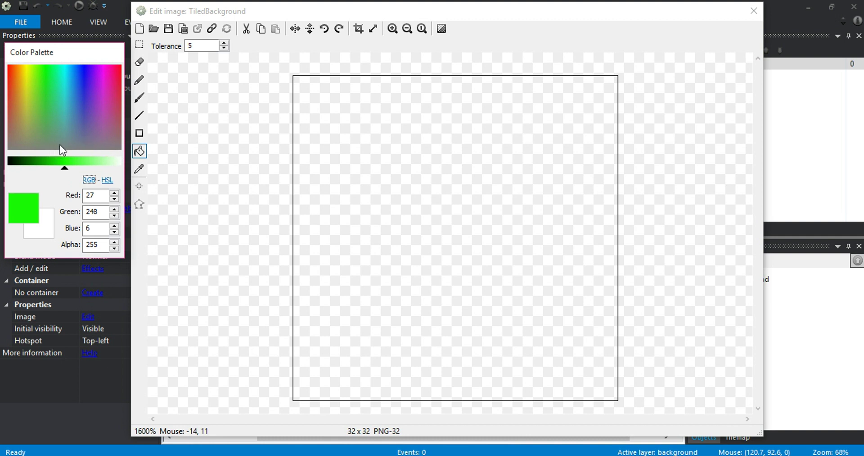
left_click(40, 148)
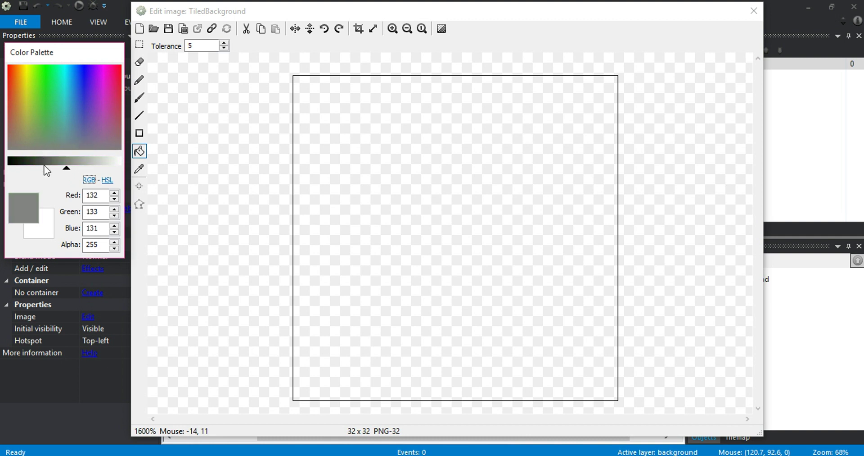
left_click_drag(44, 167, 41, 165)
left_click(408, 178)
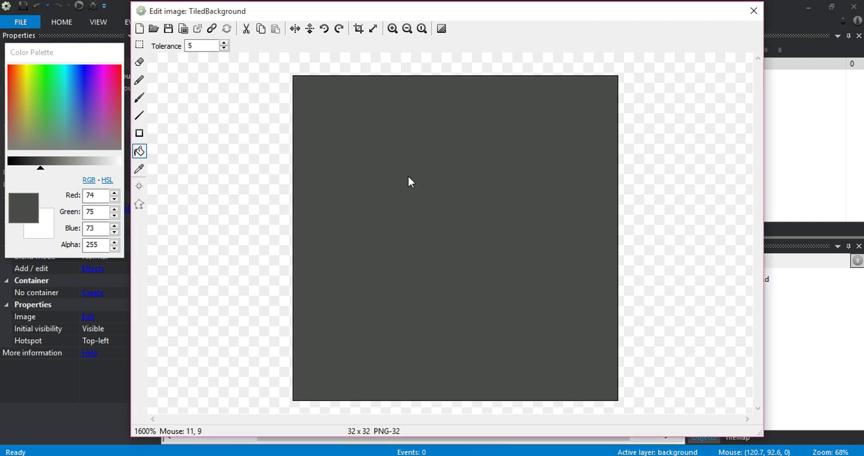
Draw lines of thickness 2 in near-black, RGB 38, 39, 38, along the image's top and right edges.
left_click(26, 166)
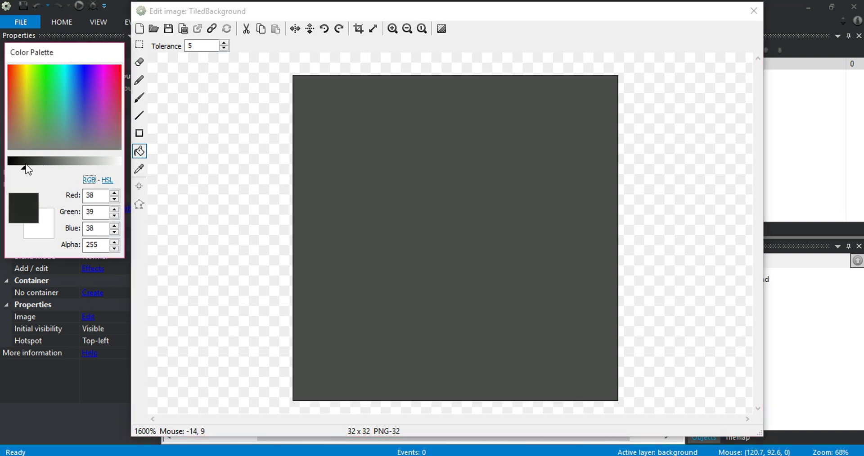
left_click(139, 116)
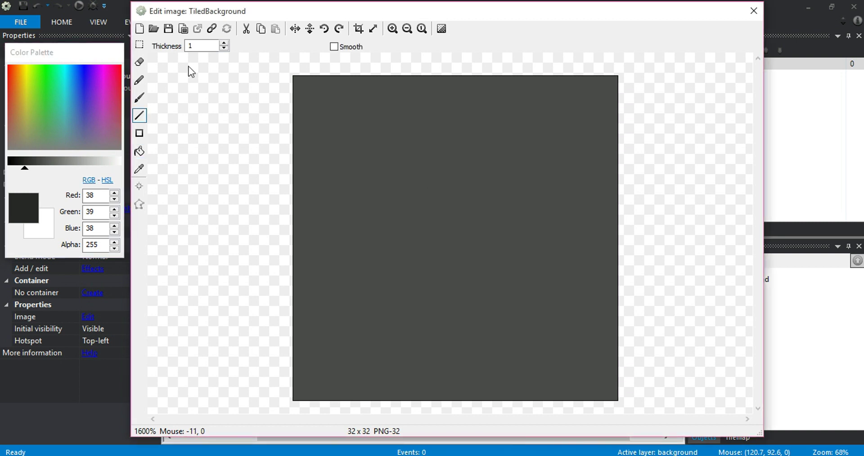
left_click(223, 43)
mouse_move(296, 84)
left_mouse_down()
mouse_move(368, 86)
mouse_move(507, 108)
mouse_move(562, 88)
left_mouse_up()
key("ctrl+z")
mouse_move(296, 86)
left_mouse_down()
mouse_move(384, 100)
mouse_move(619, 96)
mouse_move(612, 87)
mouse_move(590, 266)
mouse_move(613, 325)
mouse_move(605, 397)
mouse_move(620, 131)
mouse_move(603, 81)
mouse_move(579, 386)
mouse_move(605, 402)
mouse_move(630, 93)
mouse_move(618, 96)
left_mouse_up()
key("ctrl+z")
mouse_move(618, 96)
left_mouse_down()
mouse_move(604, 131)
mouse_move(582, 386)
mouse_move(603, 408)
mouse_move(603, 400)
left_mouse_up()
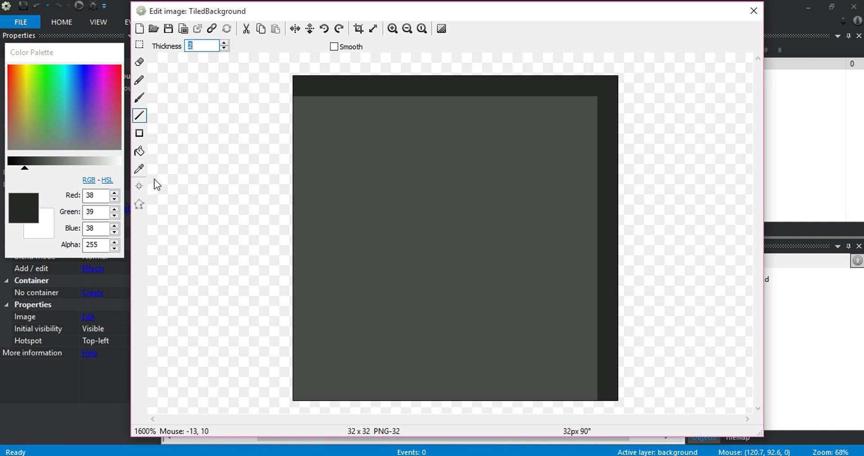
Draw lines of thickness 2 in lighter grey, RGB 89, 90, 88, along the image's left and bottom edges, stopping at the dark borders.
left_click(139, 169)
left_click(40, 161)
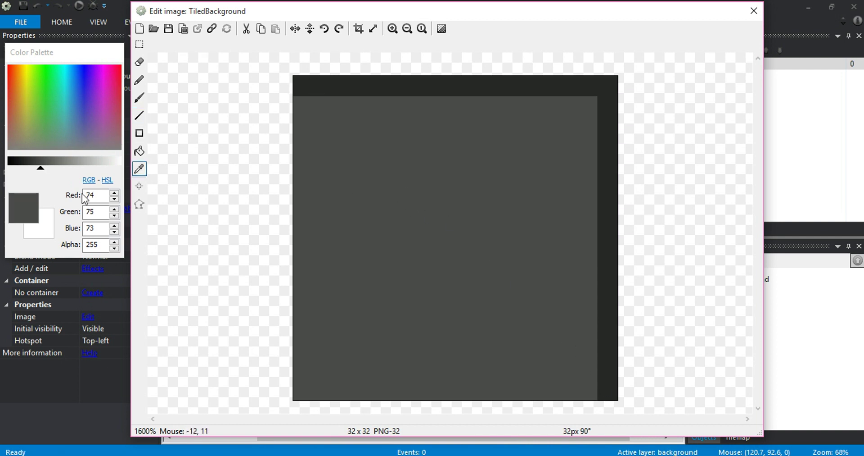
left_click(49, 163)
left_click(47, 163)
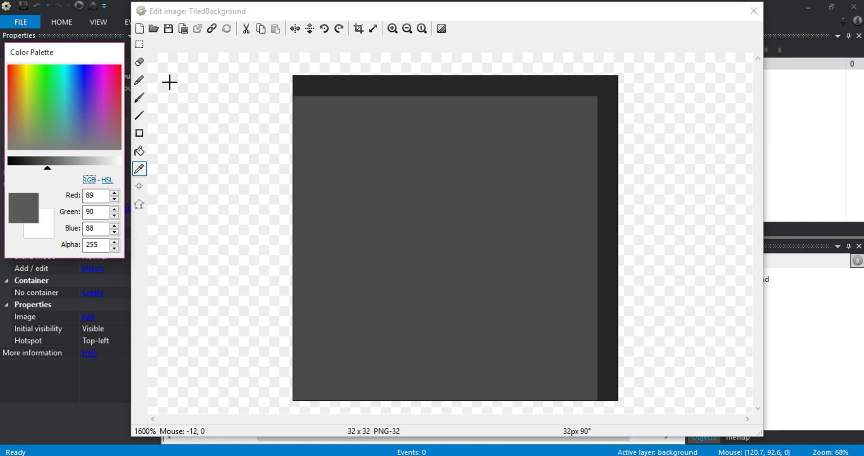
left_click(139, 115)
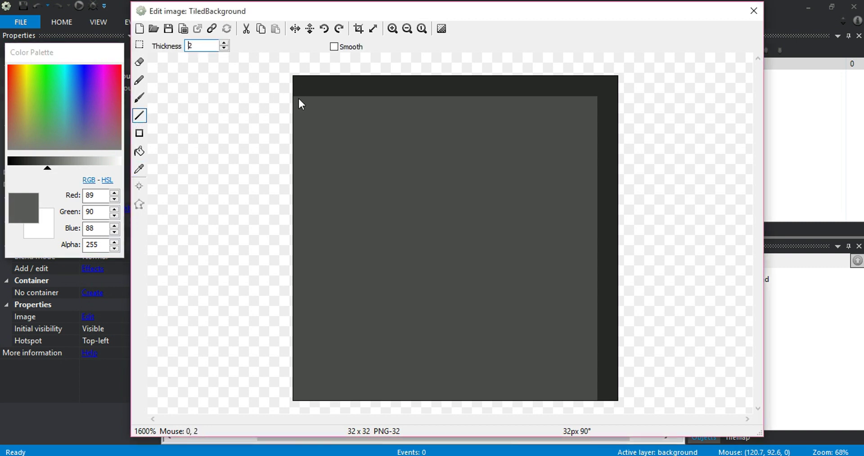
mouse_move(299, 96)
left_mouse_down()
mouse_move(331, 261)
mouse_move(295, 386)
mouse_move(314, 102)
left_mouse_up()
key("ctrl+z")
left_click_drag(314, 389, 506, 387)
key("ctrl+z")
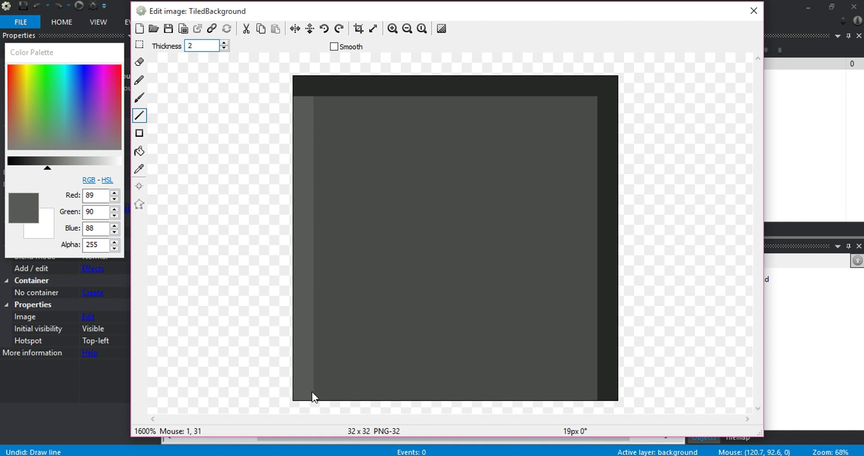
mouse_move(312, 391)
left_mouse_down()
mouse_move(562, 388)
mouse_move(592, 396)
mouse_move(318, 400)
left_mouse_up()
key("ctrl+z")
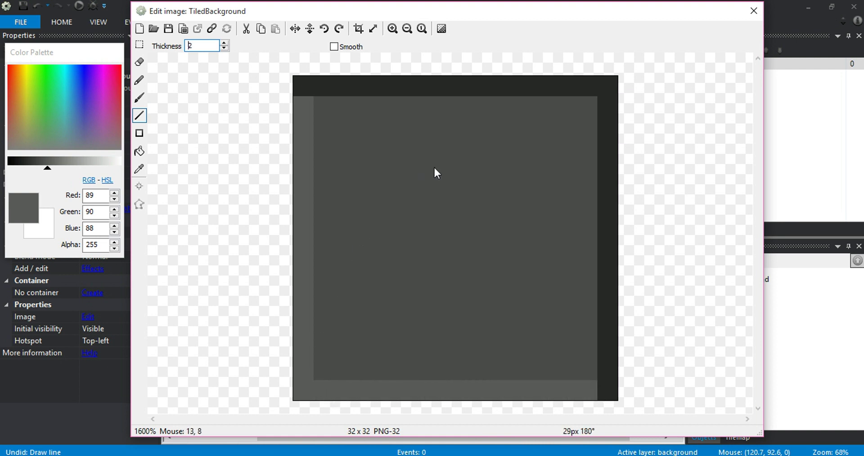
Draw a diagonal line of thickness 1 in the tile's base grey, RGB 74, 75, 73, across the dark border at the image's top-left corner.
scroll(434, 165, "up", 2)
scroll(602, 268, "left", 3)
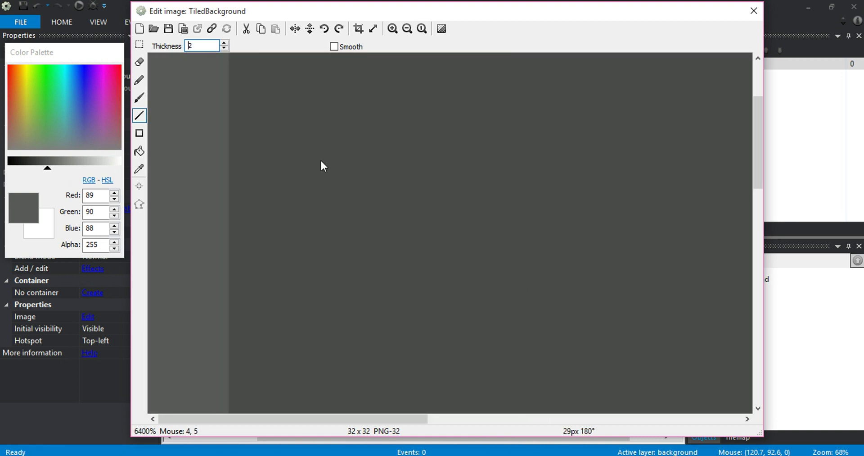
scroll(270, 191, "up", 2)
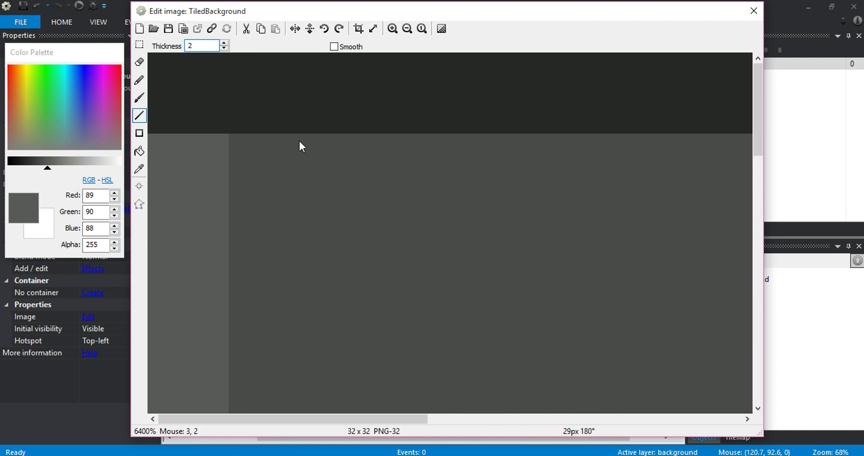
scroll(256, 132, "right", 1)
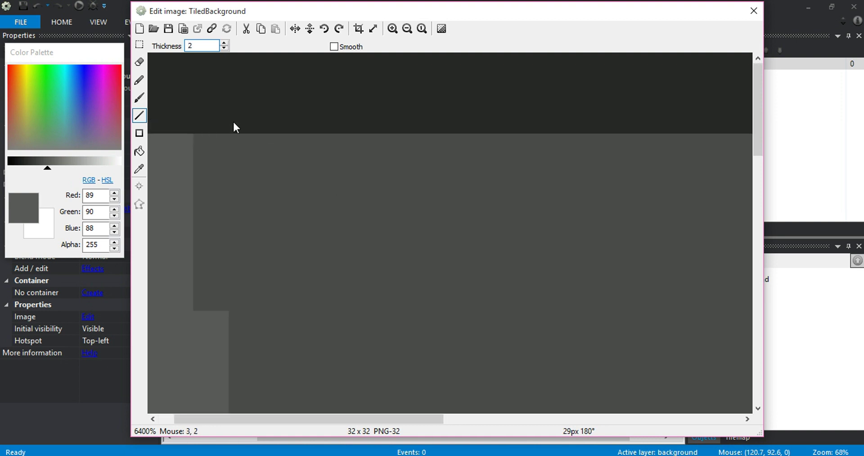
scroll(234, 123, "right", 1)
scroll(237, 118, "down", 2)
scroll(240, 118, "up", 2)
scroll(280, 202, "left", 2)
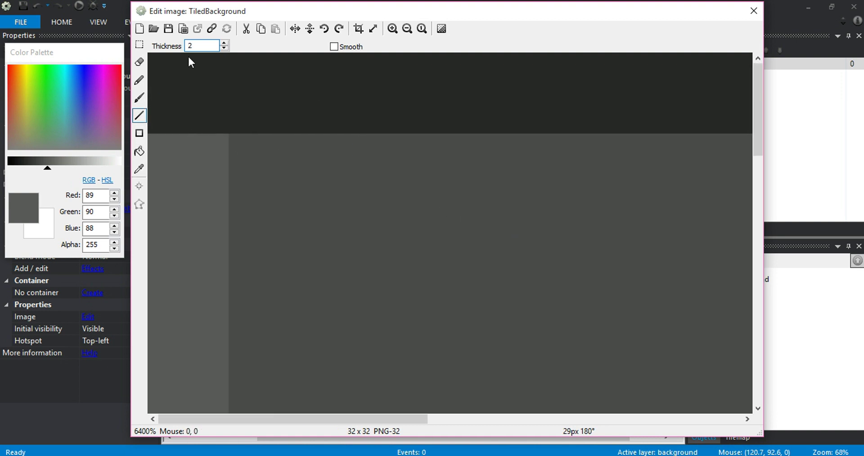
left_click(222, 47)
left_click(224, 49)
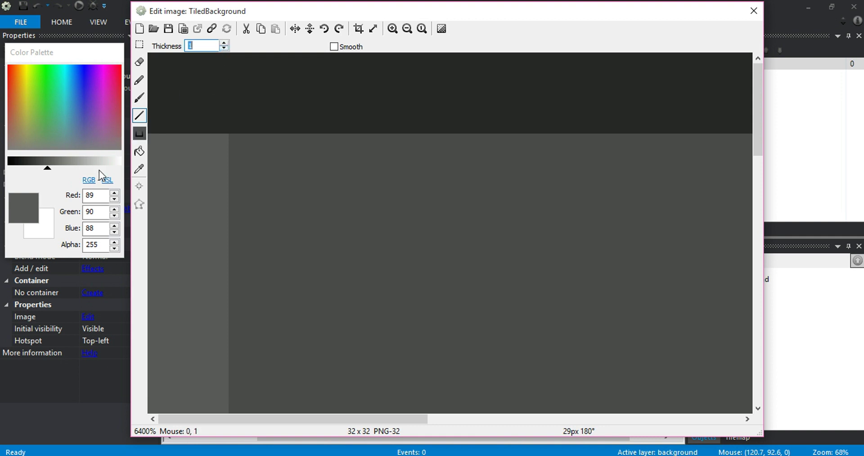
left_click(252, 173, "alt")
left_click_drag(233, 135, 162, 76)
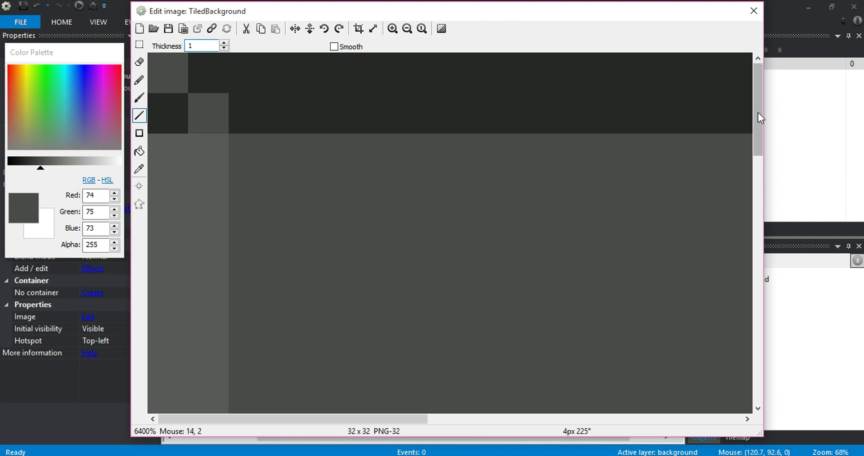
Draw a matching diagonal line about 2 pixels long across the dark border at the image's bottom-right corner.
left_click_drag(758, 112, 742, 390)
left_click_drag(189, 417, 639, 372)
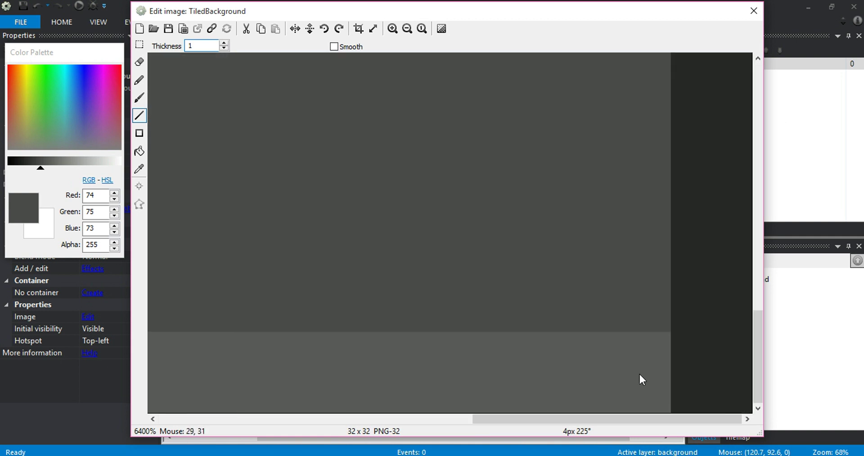
mouse_move(678, 336)
left_mouse_down()
mouse_move(756, 396)
mouse_move(726, 396)
left_mouse_up()
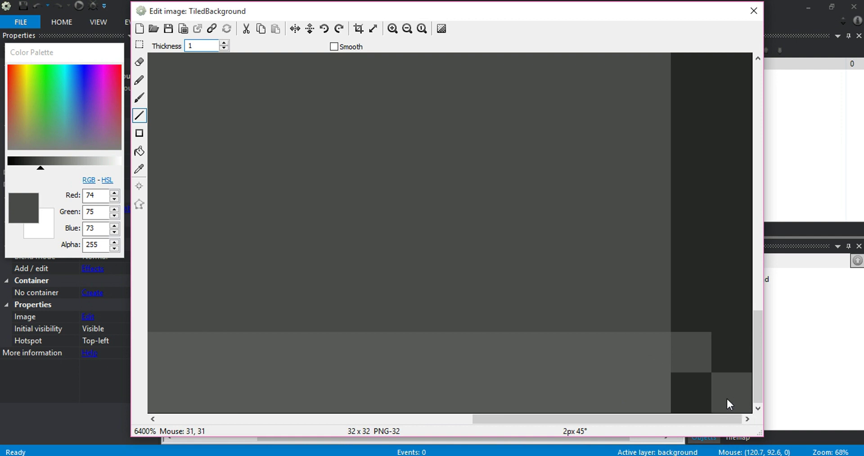
Fill the dark border pixels at the tile's bottom-right and top-left corners with the lighter edge grey, RGB 89, 90, 88.
left_click(139, 168)
left_click(355, 339)
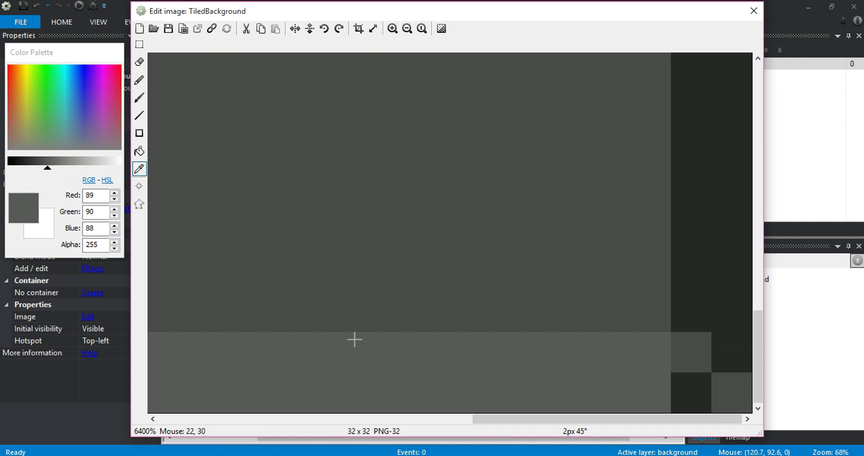
left_click(139, 151)
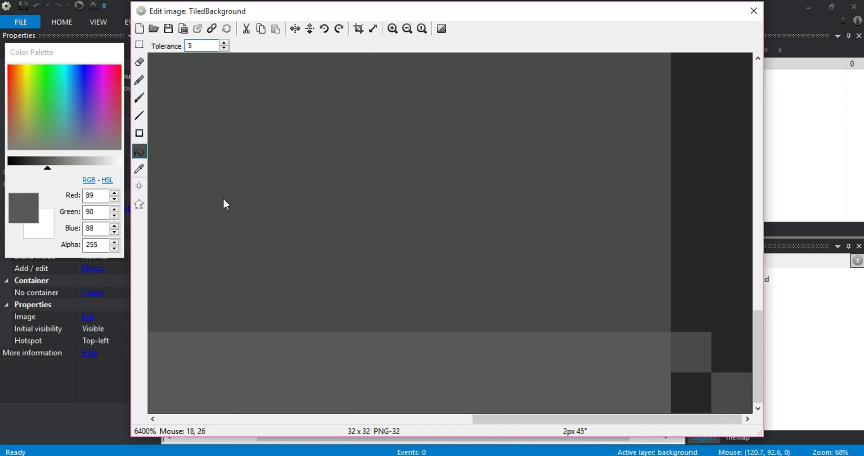
left_click(696, 396)
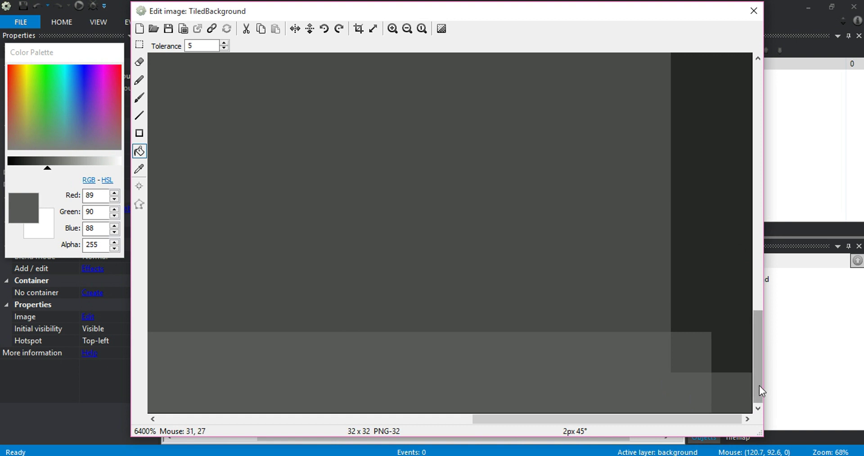
left_click_drag(759, 384, 752, 90)
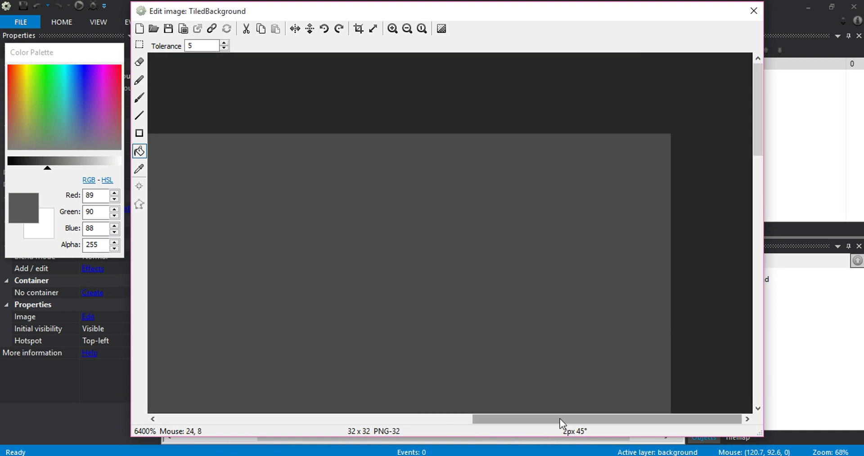
left_click_drag(561, 420, 218, 388)
left_click(162, 116)
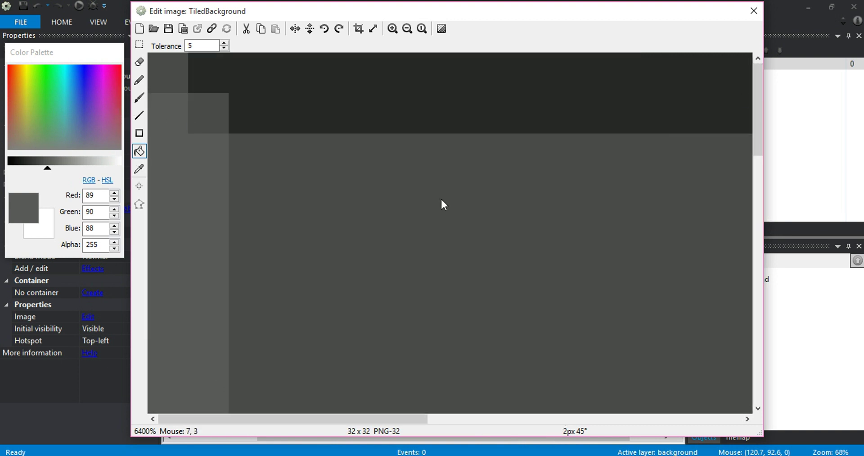
Sample the tile's base grey, darken it to RGB 64, 64, 63, and fill the tile's centre with it.
scroll(441, 200, "down", 7)
scroll(442, 200, "up", 3)
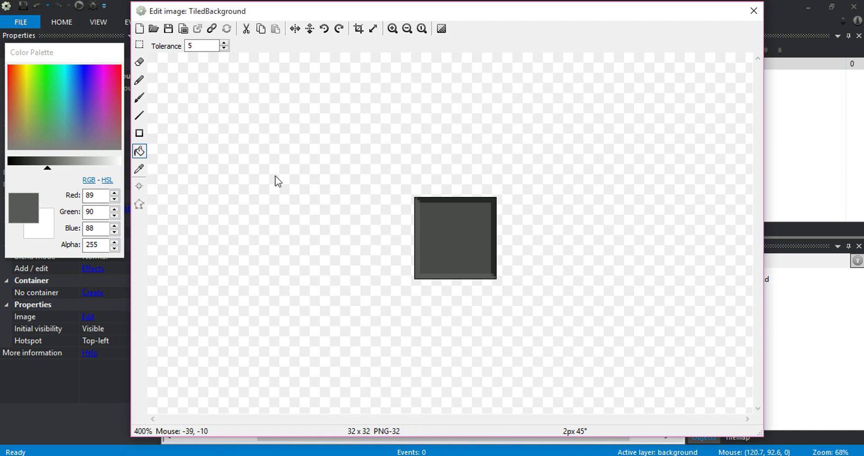
scroll(348, 186, "up", 2, "ctrl")
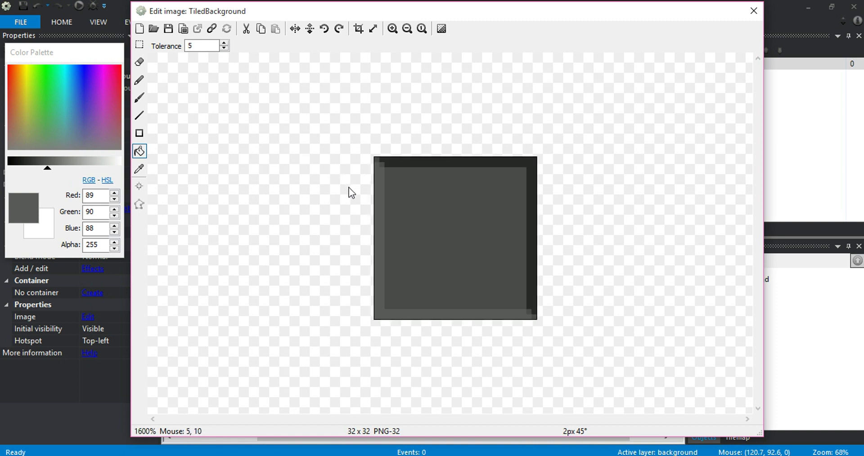
left_click(139, 169)
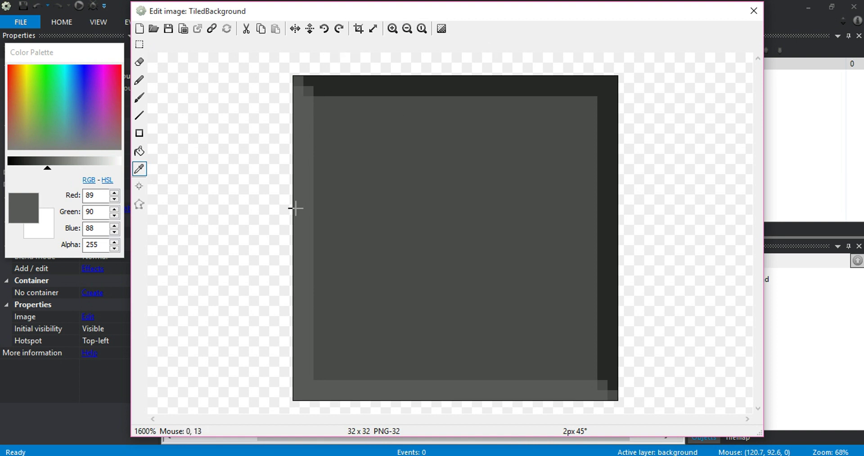
left_click(336, 137)
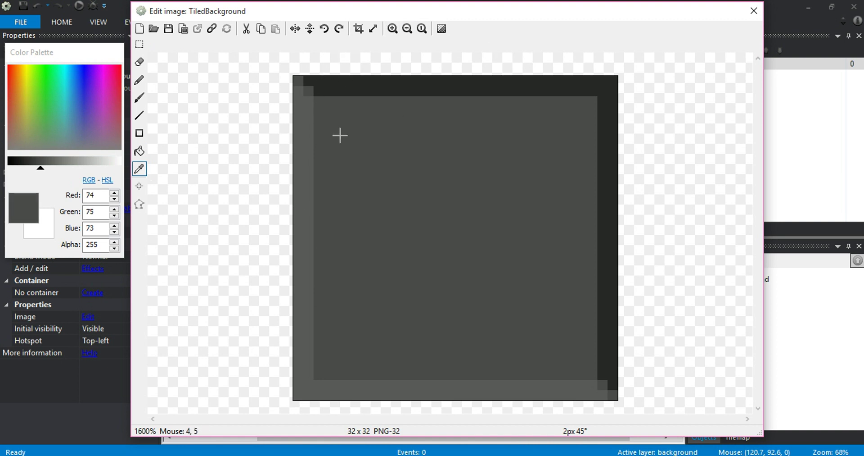
left_click(307, 116)
left_click(333, 91)
left_click(333, 108)
left_click_drag(41, 167, 36, 167)
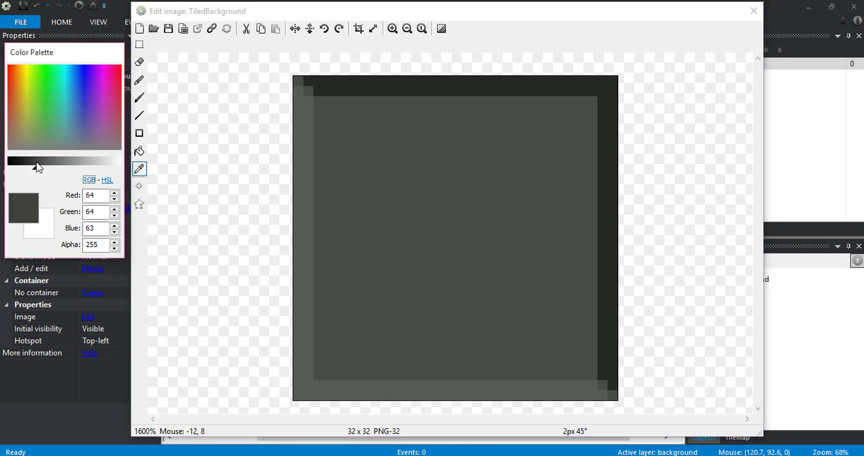
left_click(139, 151)
left_click(346, 142)
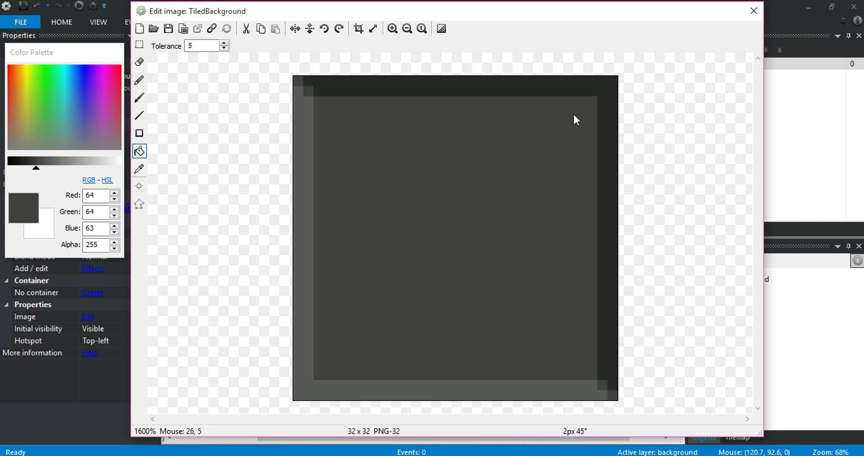
Preview the tile against the dark canvas backdrop, restore the light backdrop, and close the image editor.
scroll(501, 136, "down", 3)
scroll(500, 136, "up", 1)
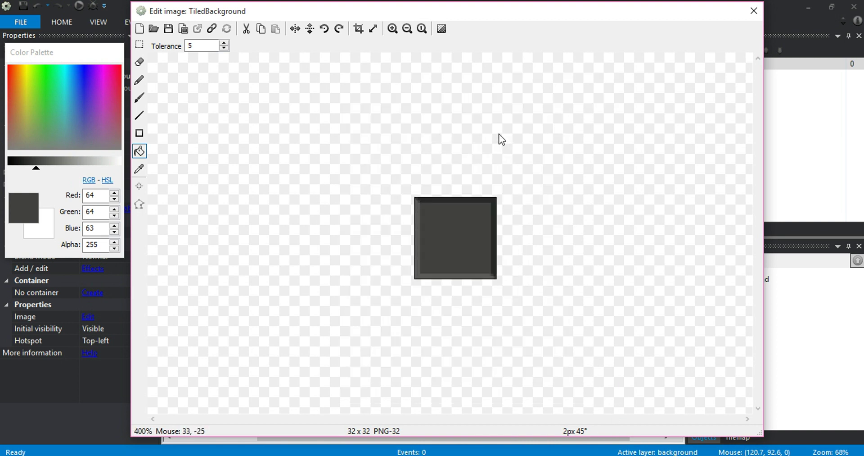
left_click(442, 29)
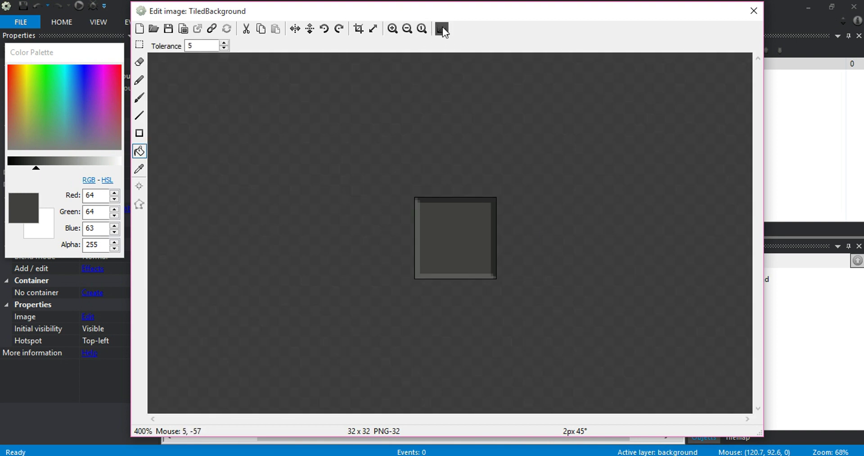
left_click(442, 29)
left_click(754, 11)
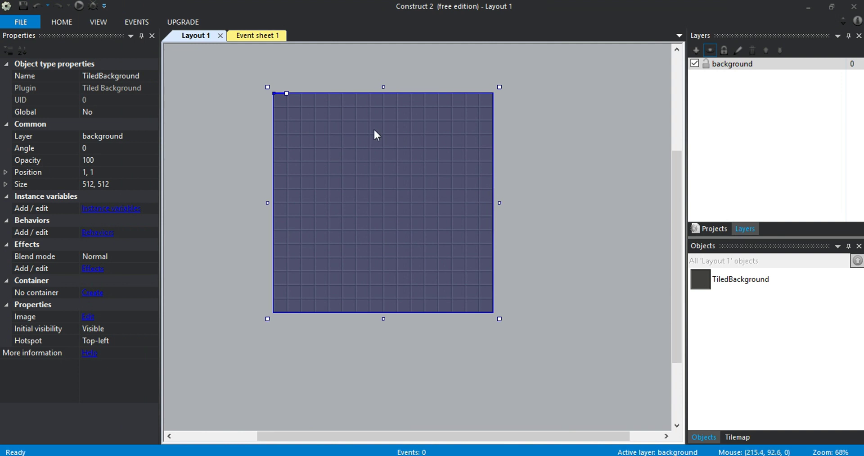
Set the tiled background's position to 0, 0 in the layout.
left_click(112, 171)
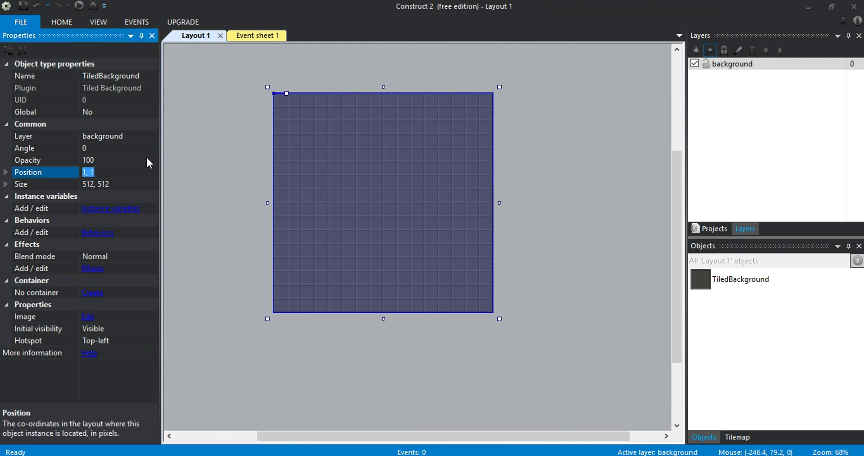
type("0,0")
key("Return")
left_click(266, 96)
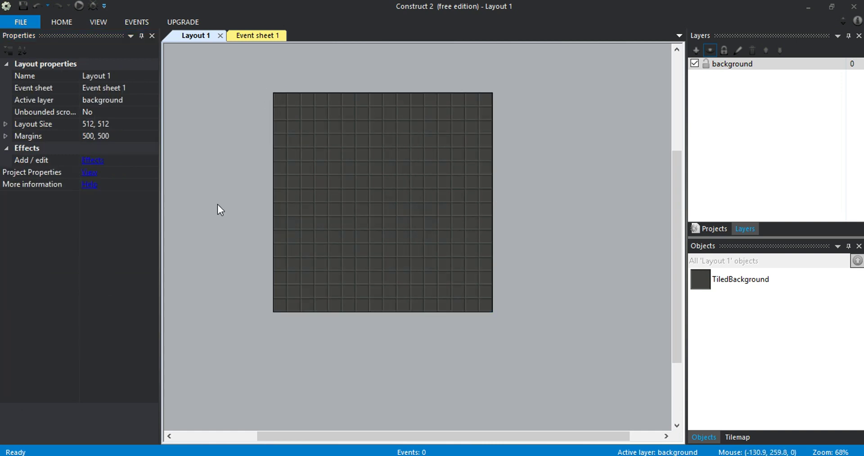
Lock the background layer.
scroll(218, 204, "up", 3, "ctrl")
scroll(268, 221, "up", 1)
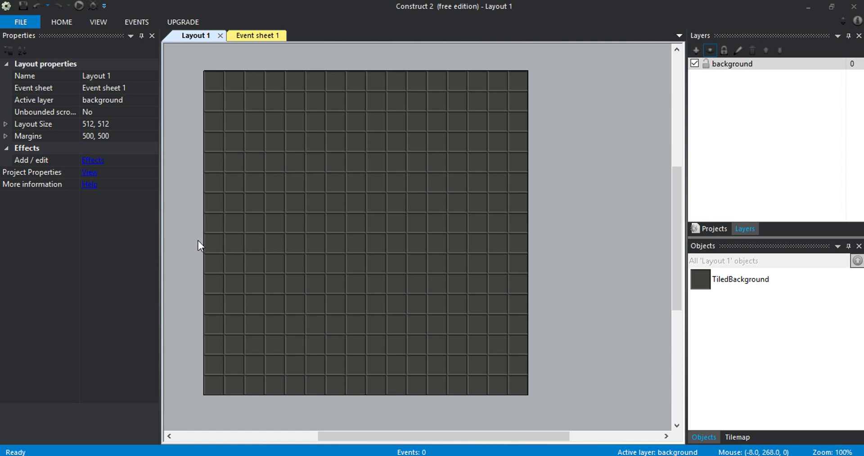
left_click(711, 64)
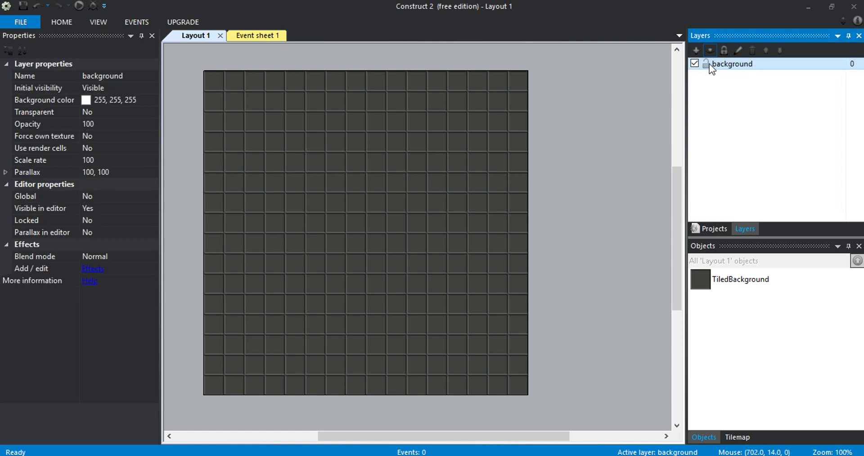
left_click(550, 169)
left_click(706, 64)
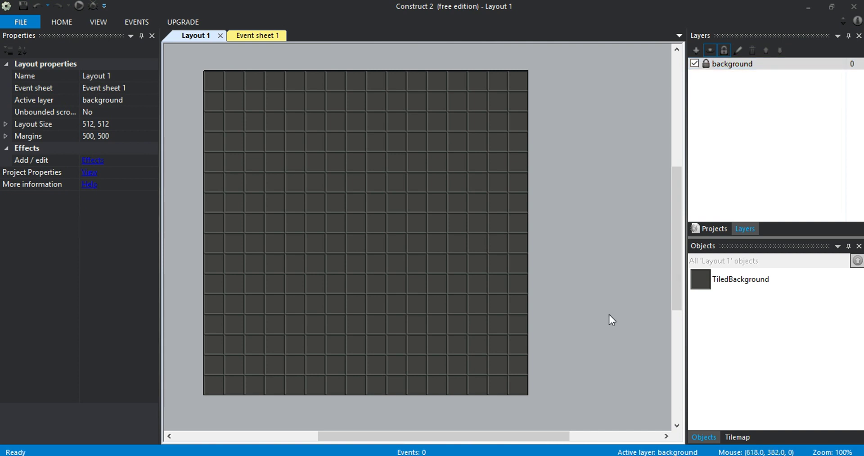
Test selecting the tiled background from the object list and moving it in the layout while its layer is locked.
left_click(725, 279)
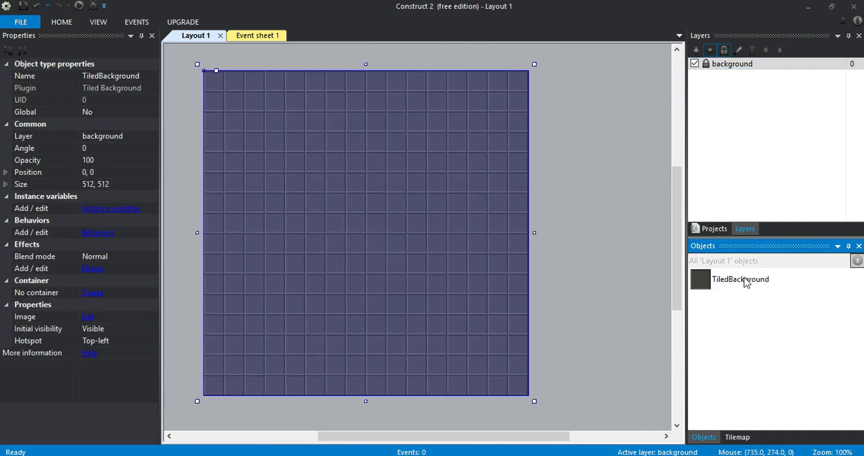
left_click_drag(459, 238, 639, 247)
left_click(756, 280)
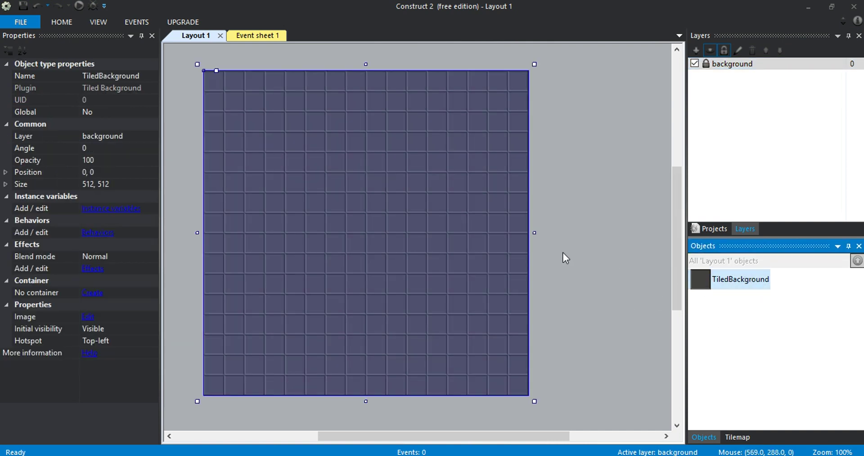
left_click(544, 231)
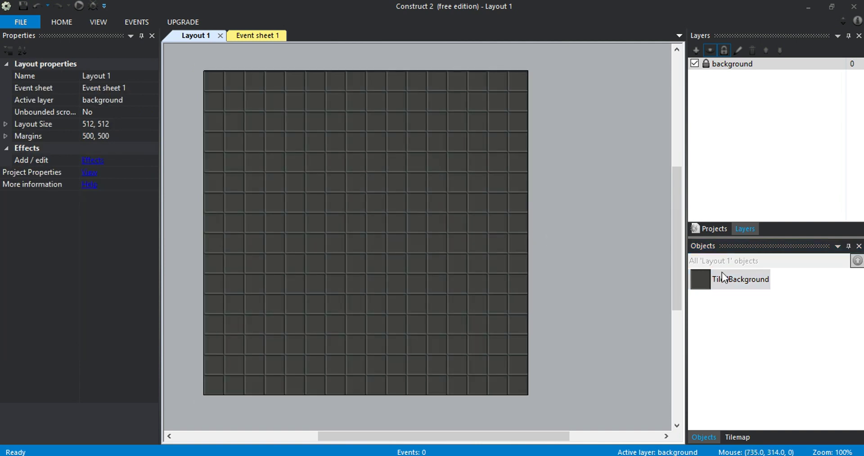
left_click(723, 280)
left_click(539, 235)
Add a new layer above the background layer and name it game.
left_click(696, 50)
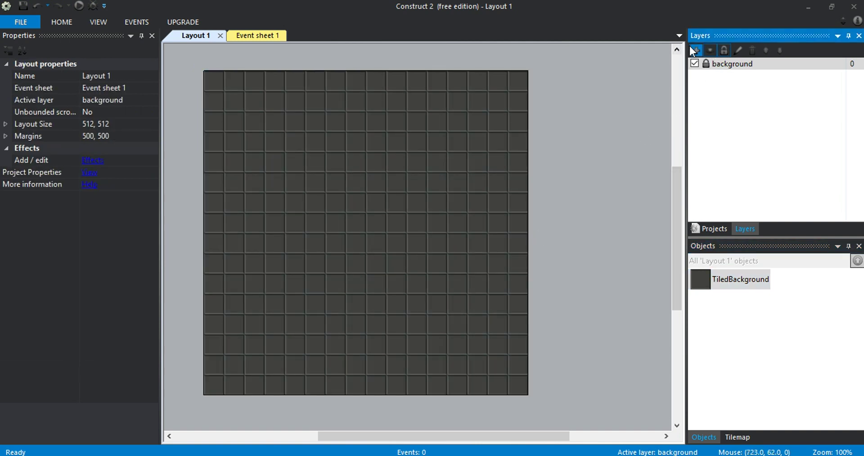
left_click(738, 63)
type("game")
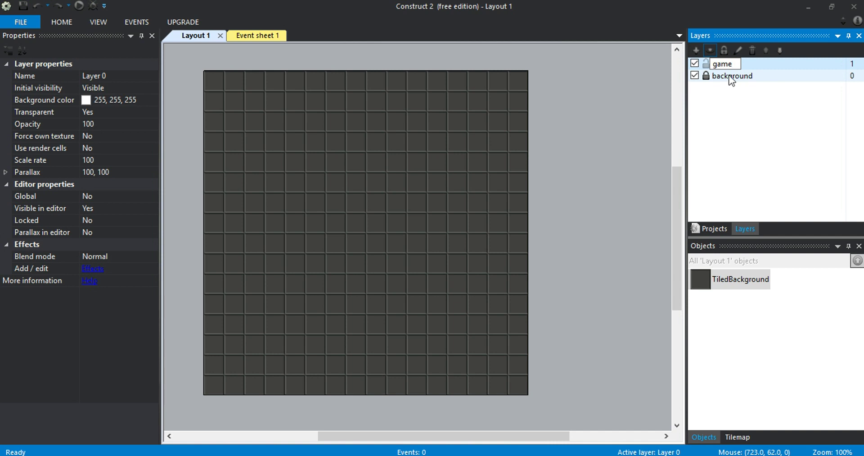
key("Return")
left_click(308, 153)
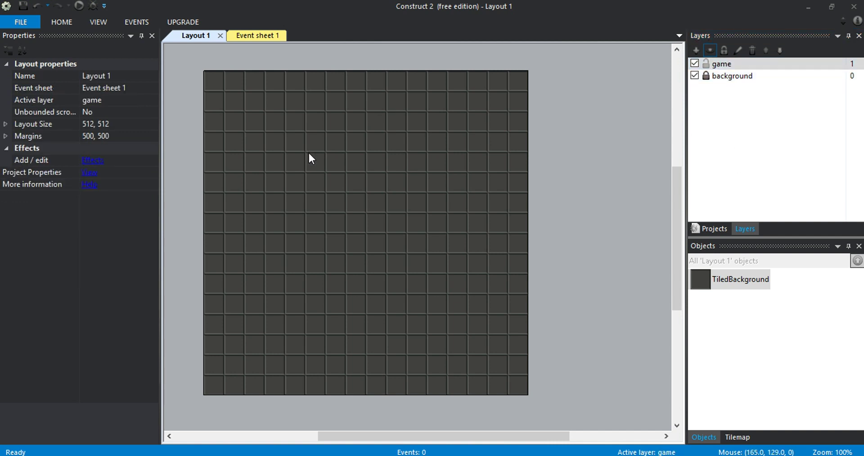
Insert a new Sprite object on the game layer, placing it in the upper part of the layout.
middle_click_drag(309, 153, 407, 139)
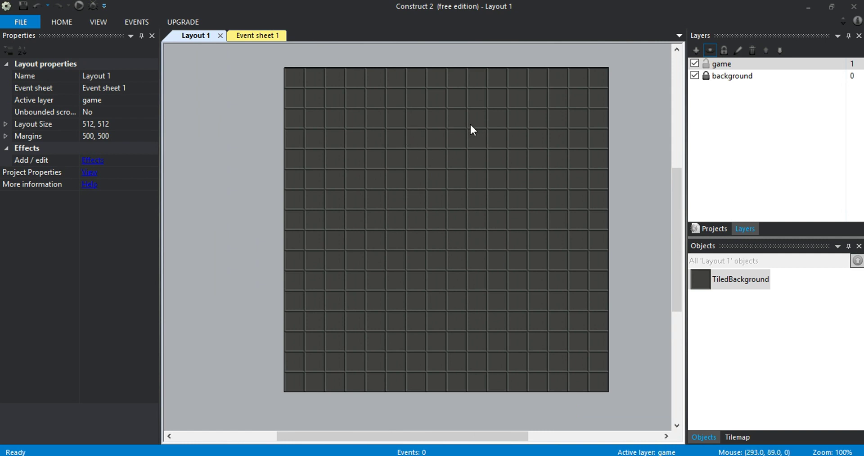
middle_click_drag(407, 153, 395, 242)
middle_click_drag(405, 170, 463, 155)
double_click(458, 160)
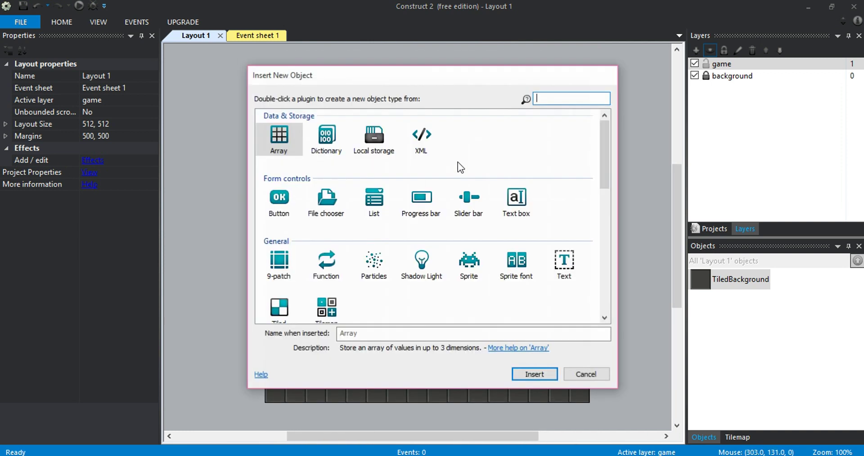
left_click(463, 260)
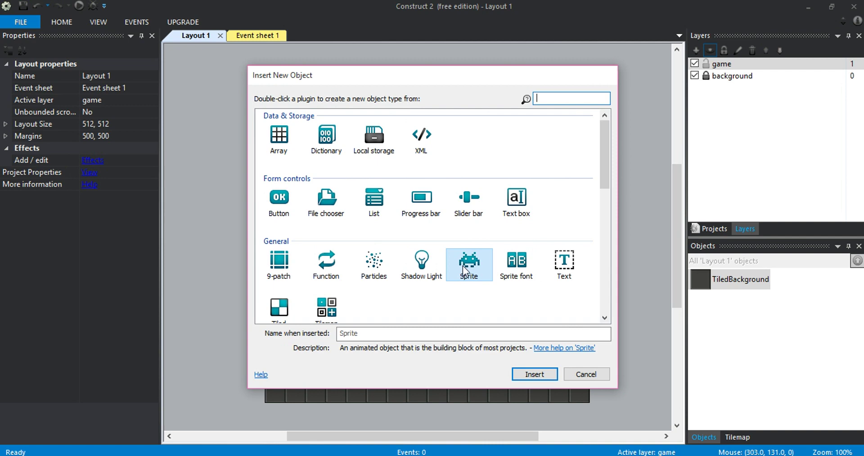
double_click(463, 266)
left_click(378, 146)
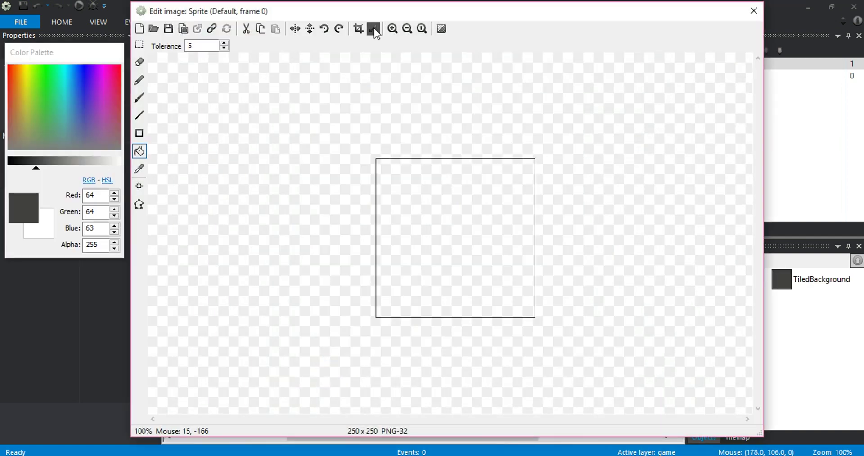
Resize the sprite's image canvas to 16 by 16 pixels with the image set to Align center.
left_click(375, 28)
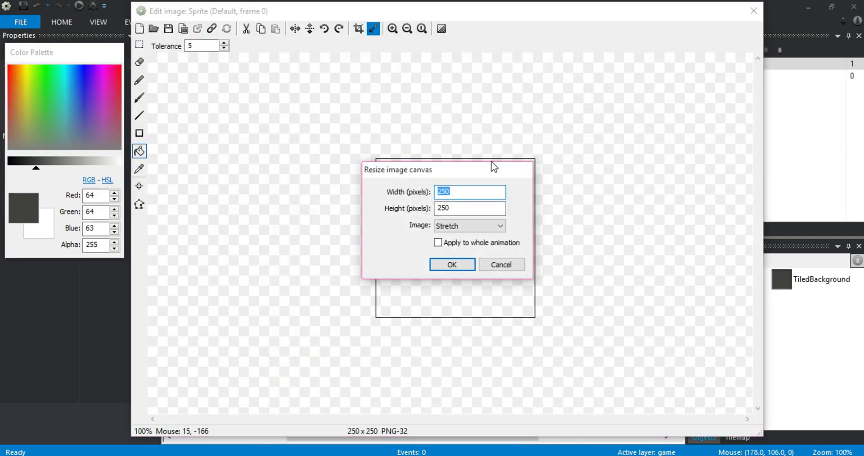
type("16")
key("Tab")
type("16")
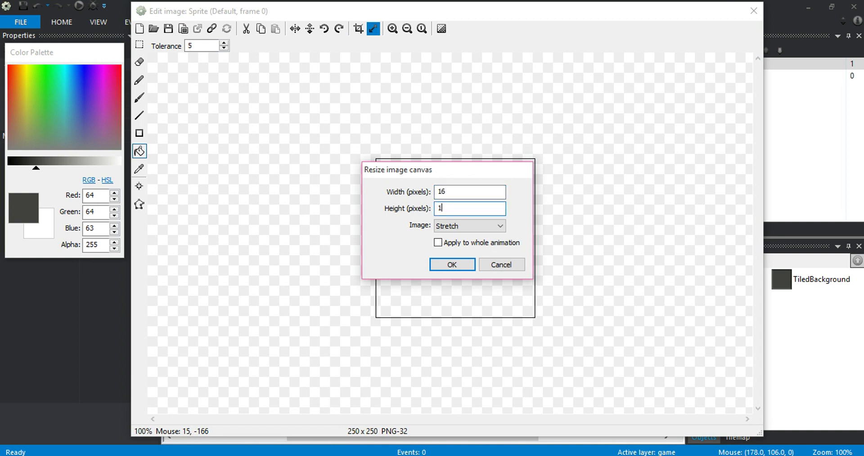
left_click(468, 228)
left_click(464, 243)
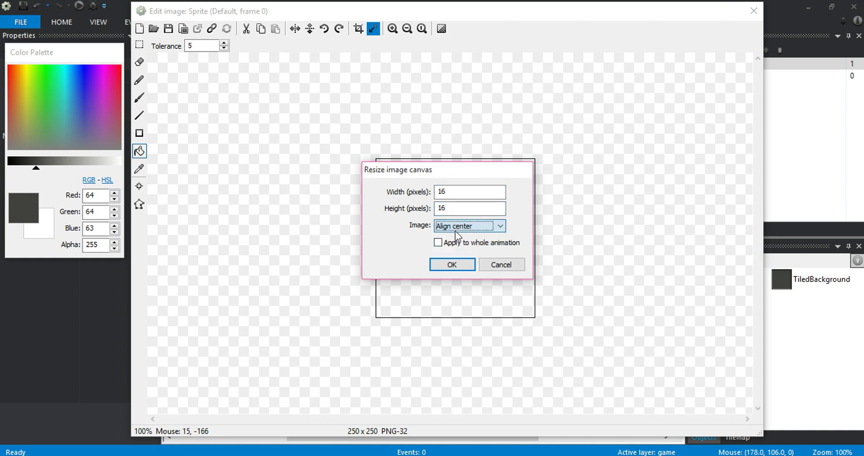
left_click(455, 264)
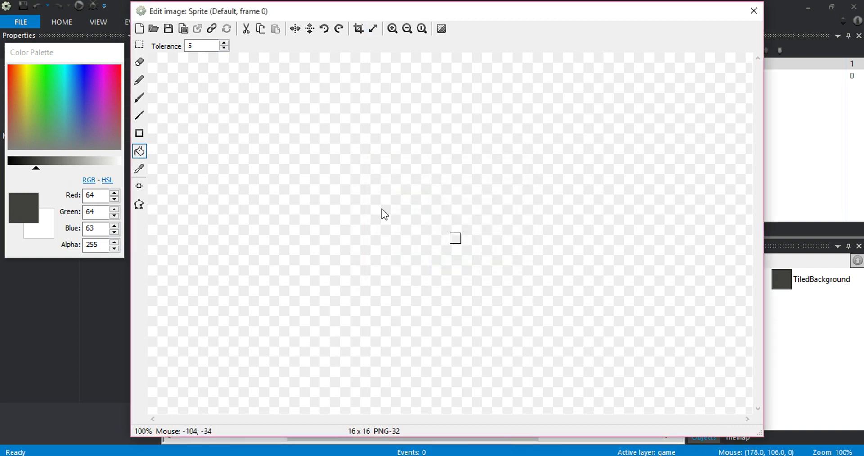
Resize the sprite's image canvas to 32 by 32 pixels.
left_click(373, 29)
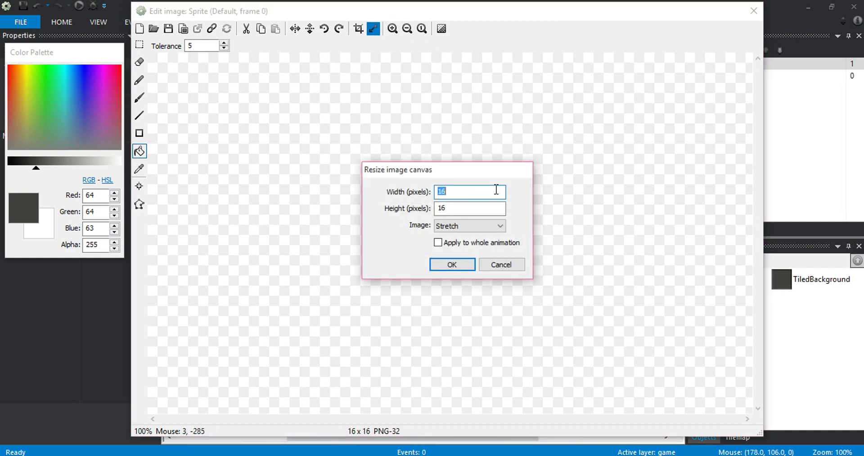
type("32")
key("Tab")
type("32")
left_click(452, 262)
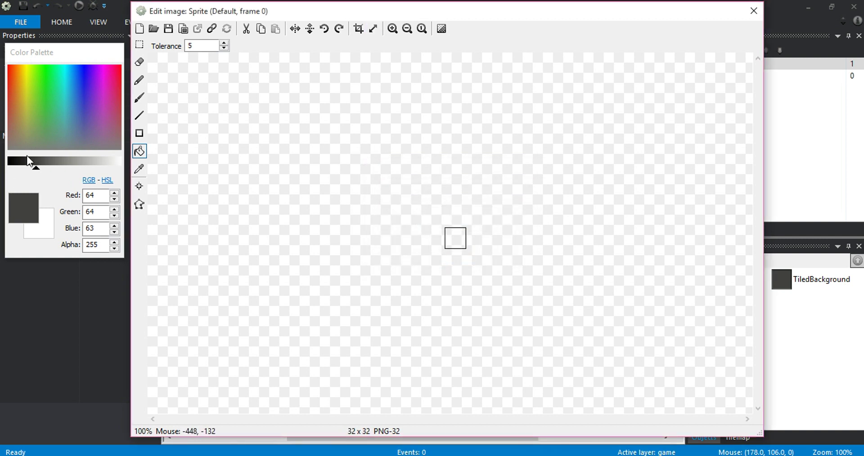
Fill the 32 by 32 sprite image with near-black, RGB 5, 5, 5, and close the image editor.
left_click_drag(29, 161, 6, 159)
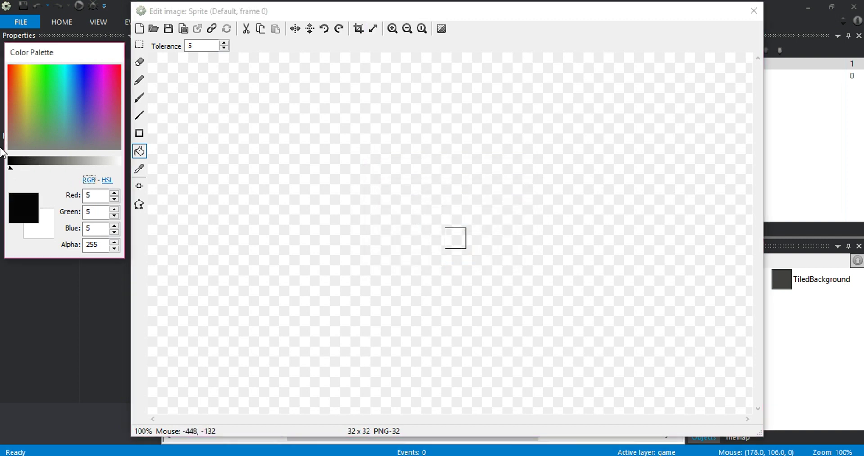
left_click(459, 239)
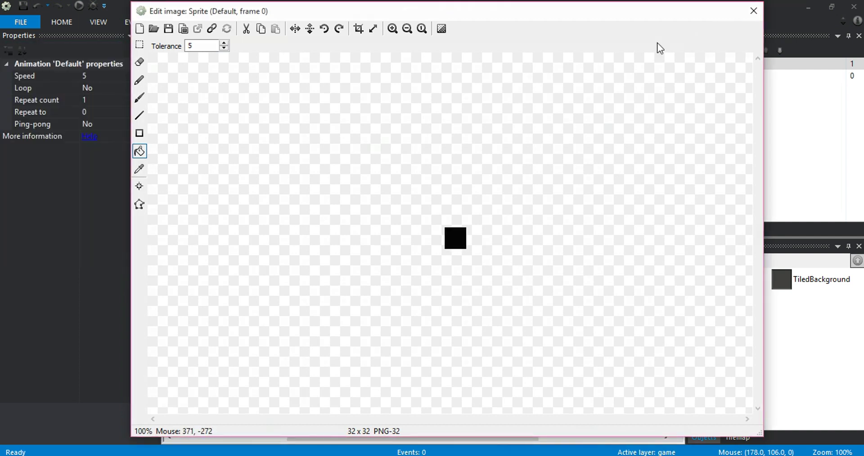
left_click(753, 11)
Move the black sprite to just outside the upper-left corner of the tiled background and keep it selected.
left_click(425, 212)
left_click_drag(380, 149, 258, 74)
left_click(415, 137)
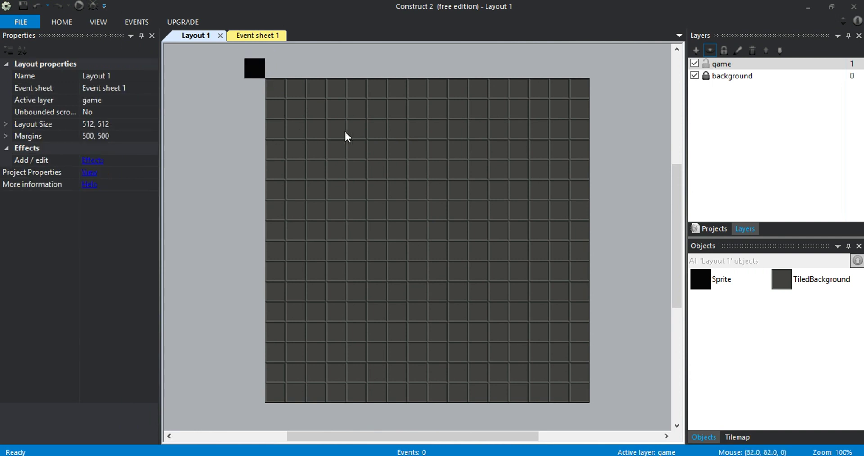
left_click(821, 280)
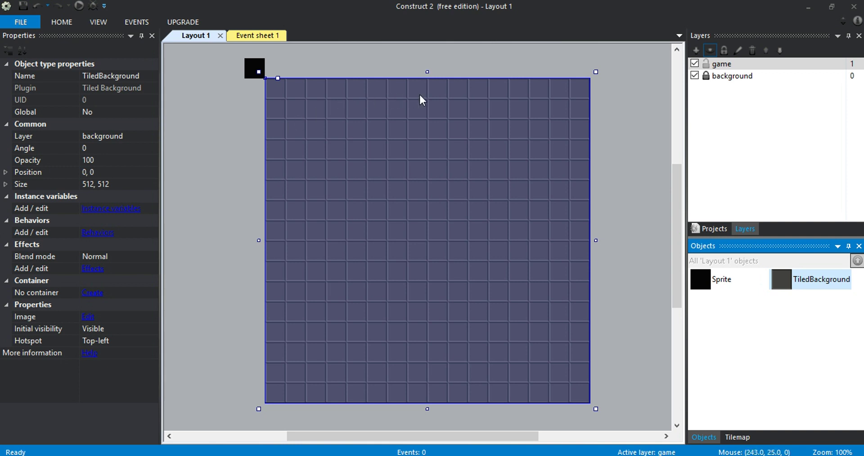
left_click(352, 74)
left_click(255, 67)
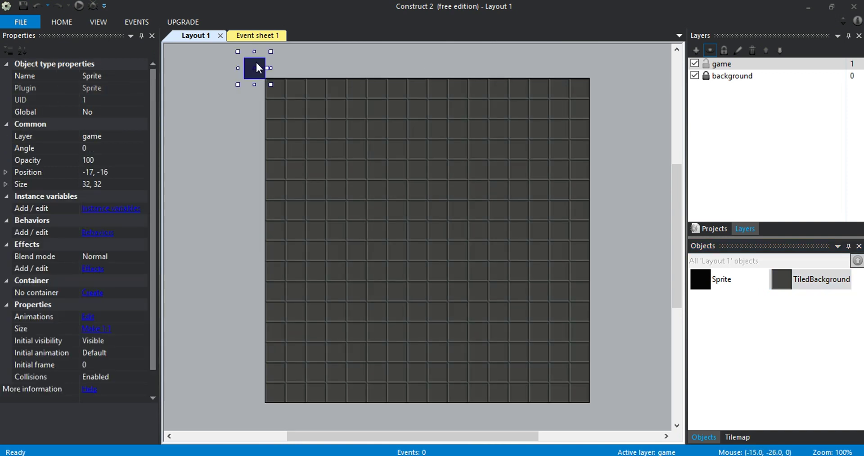
Set the sprite's position to -16, -16 and stretch it along the background's upper edge to about 584 px wide.
left_click(125, 171)
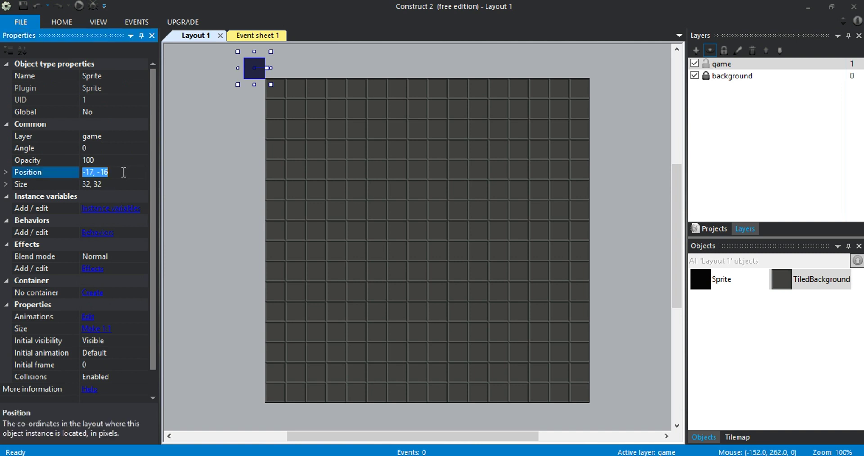
type("-16, -16")
key("Return")
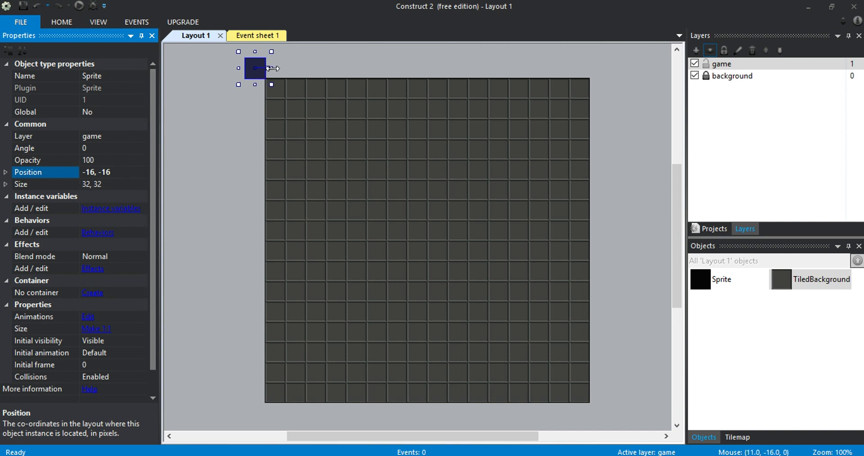
left_click_drag(269, 68, 630, 79)
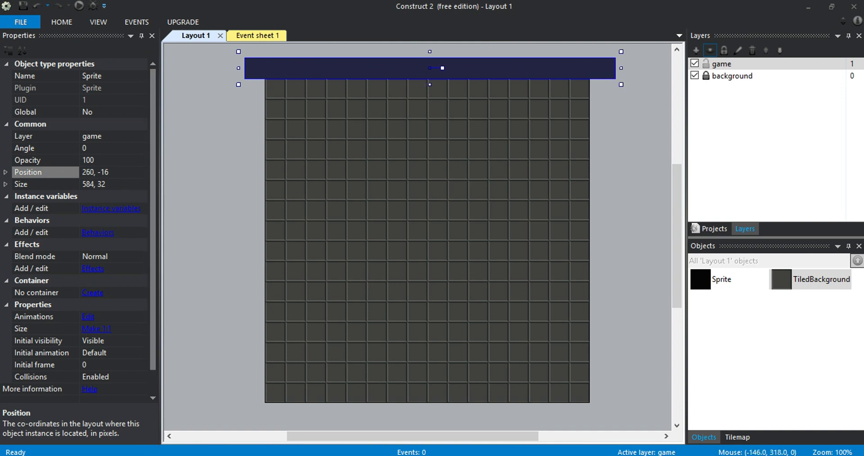
Open the Windows Calculator app.
key("super")
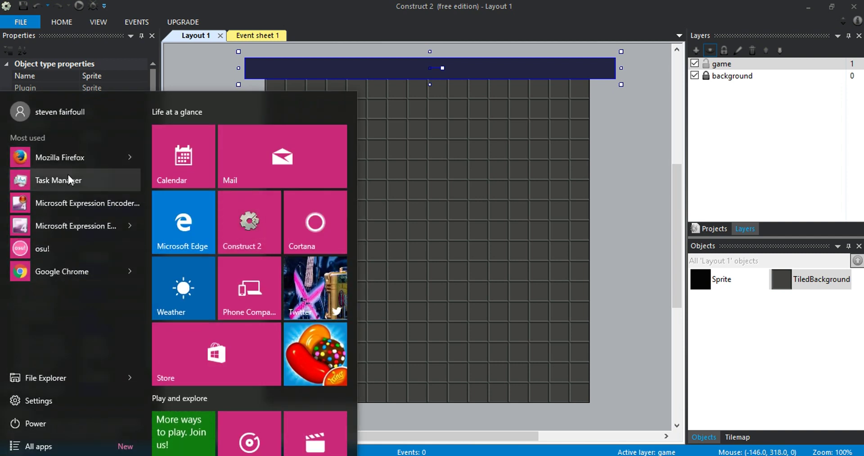
scroll(256, 220, "down", 5)
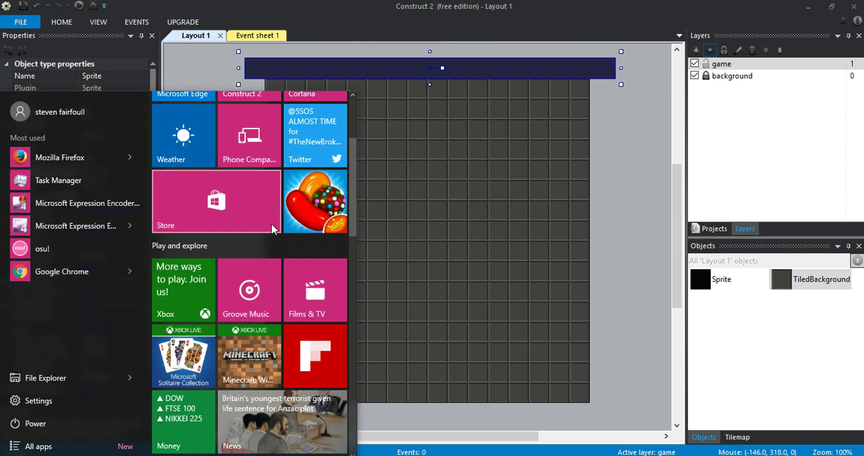
scroll(255, 239, "down", 5)
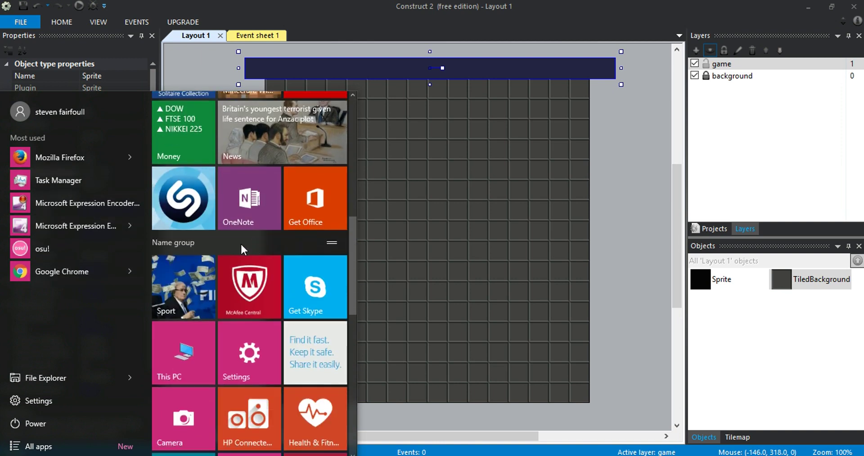
scroll(246, 246, "down", 4)
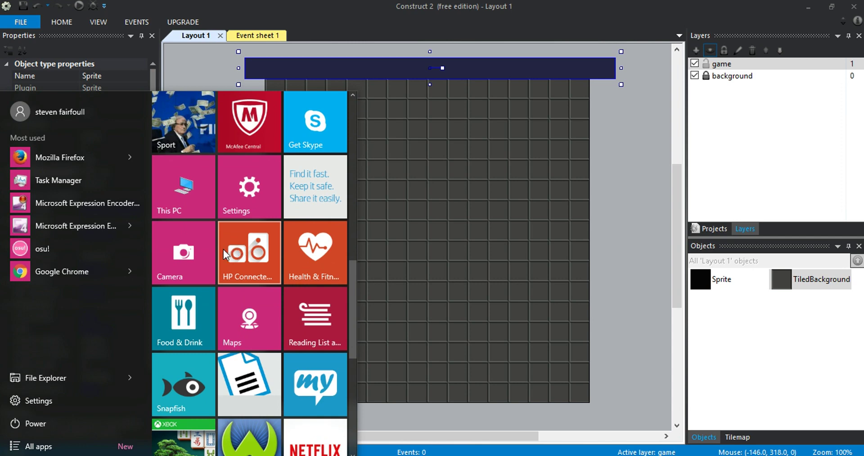
scroll(256, 254, "down", 3)
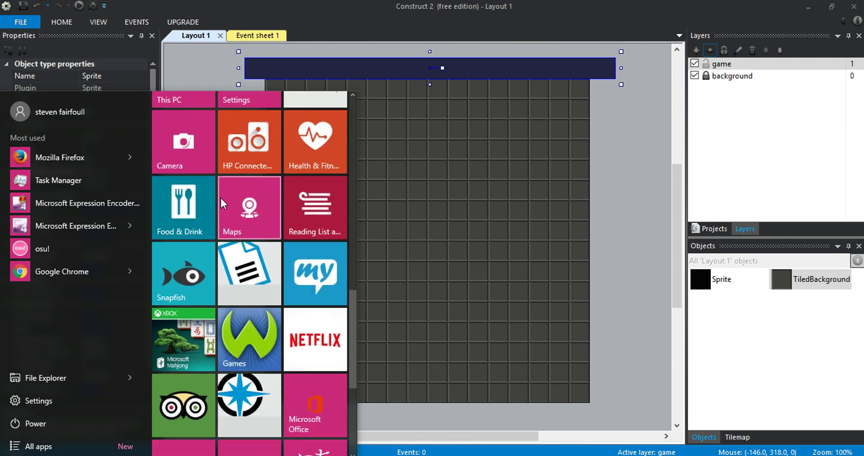
scroll(268, 198, "down", 6)
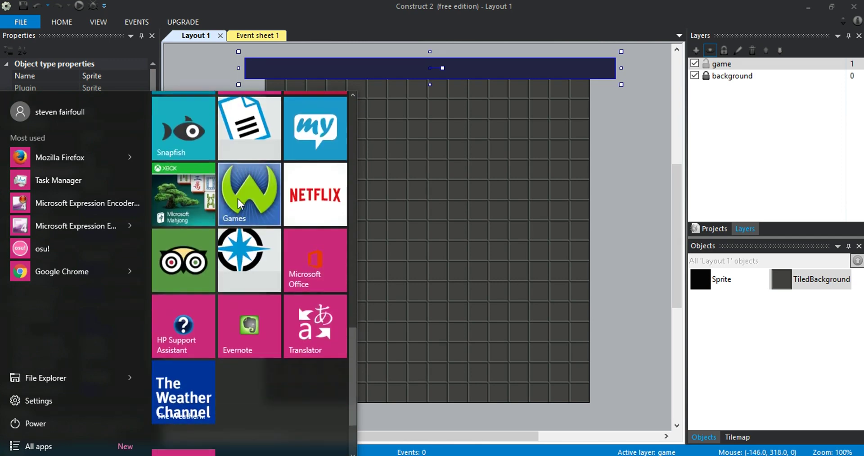
left_click(65, 445)
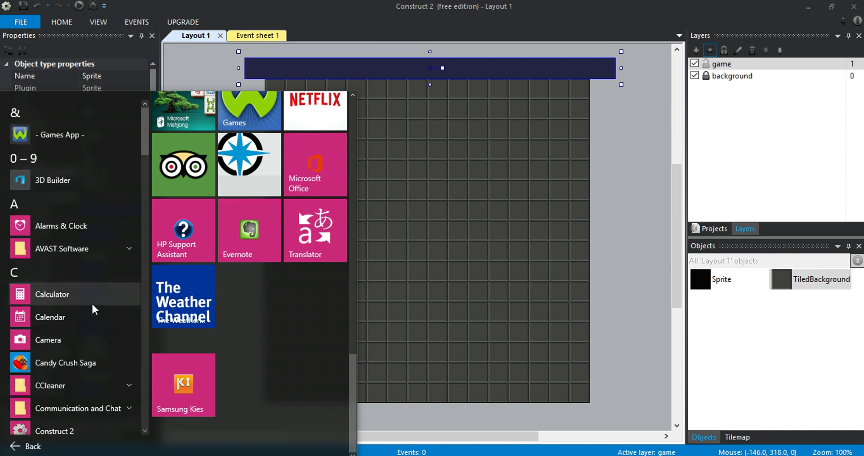
left_click(104, 295)
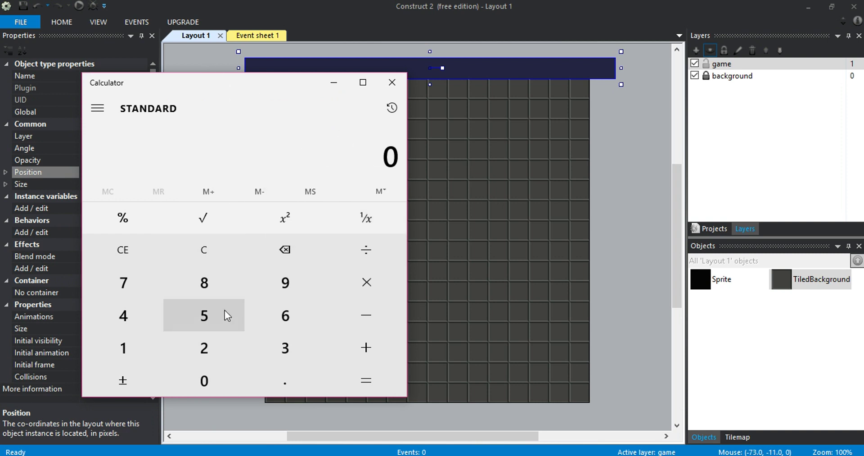
Calculate 512 + 64 for the bar's width and close the calculator.
left_click(193, 325)
left_click(123, 347)
left_click(194, 344)
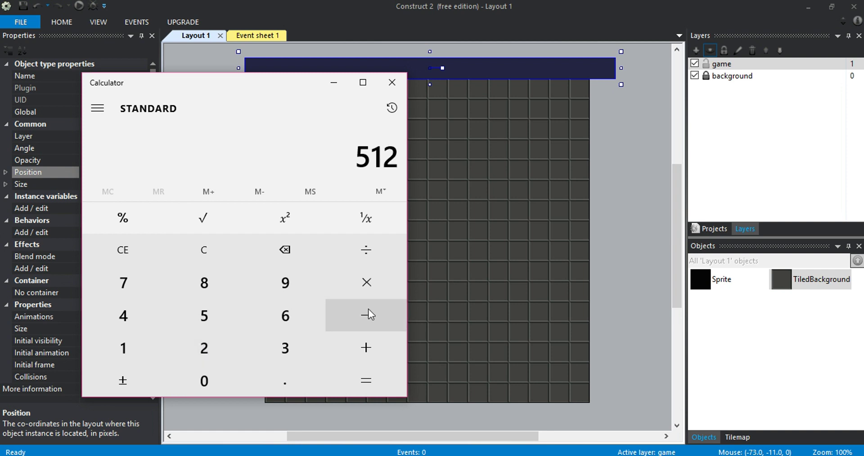
left_click(365, 348)
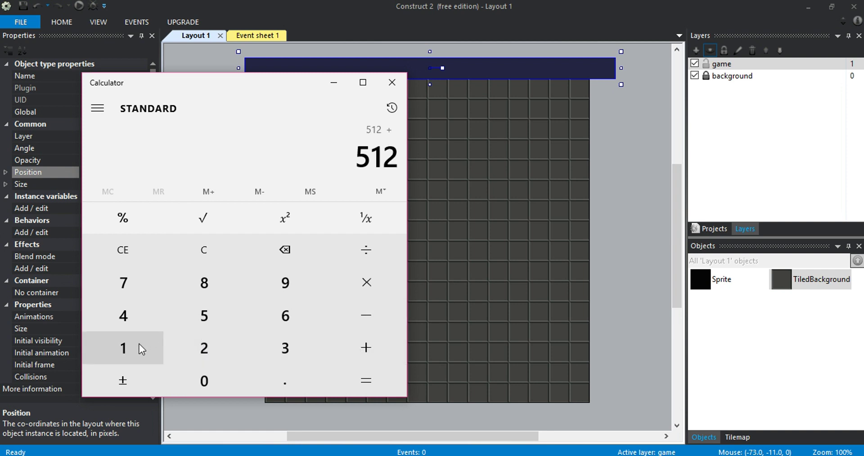
left_click(286, 310)
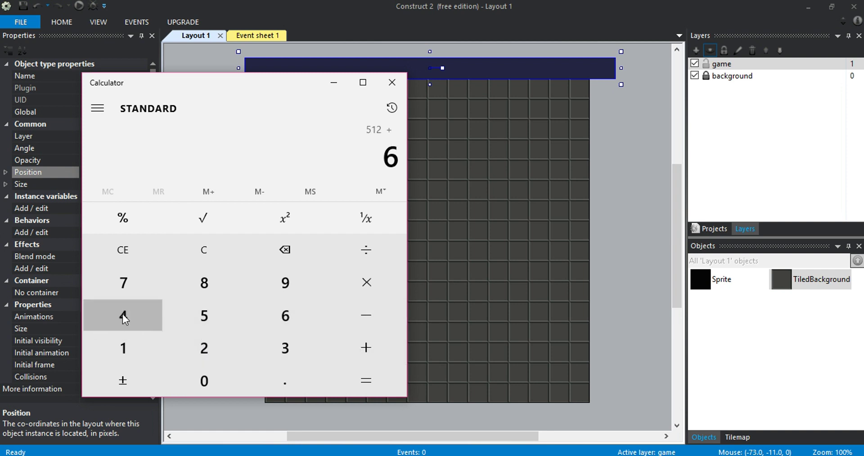
left_click(123, 314)
left_click(366, 380)
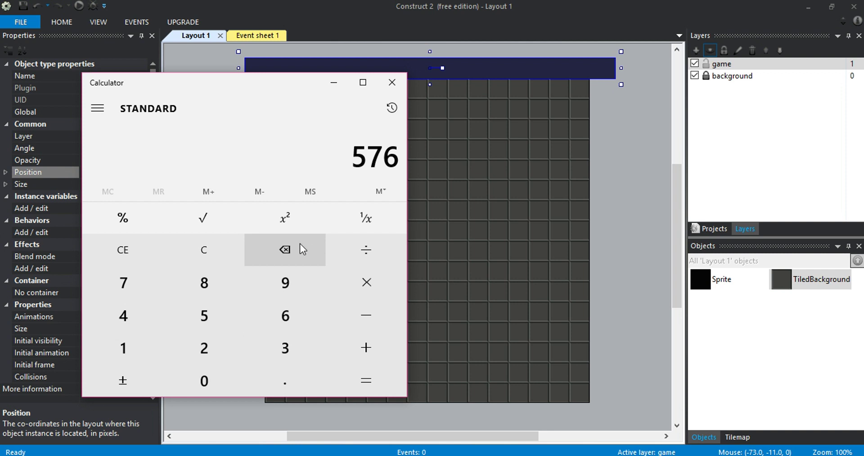
left_click(380, 82)
Set the upper bar's width to 576.
left_click(9, 184)
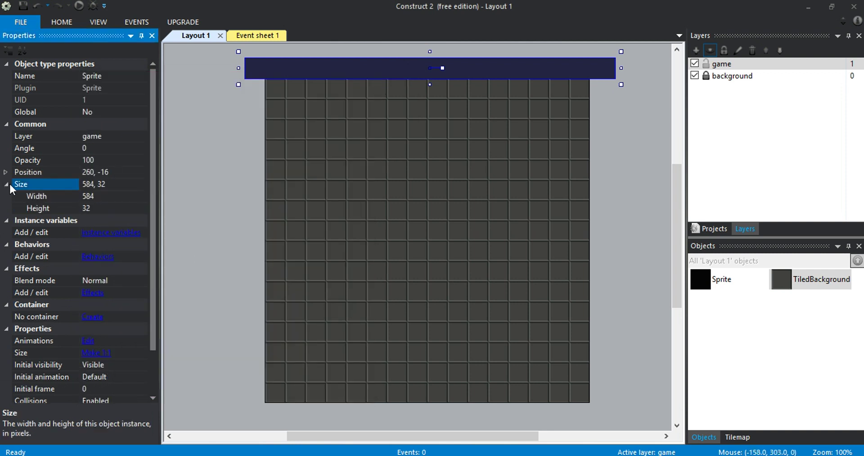
left_click(103, 194)
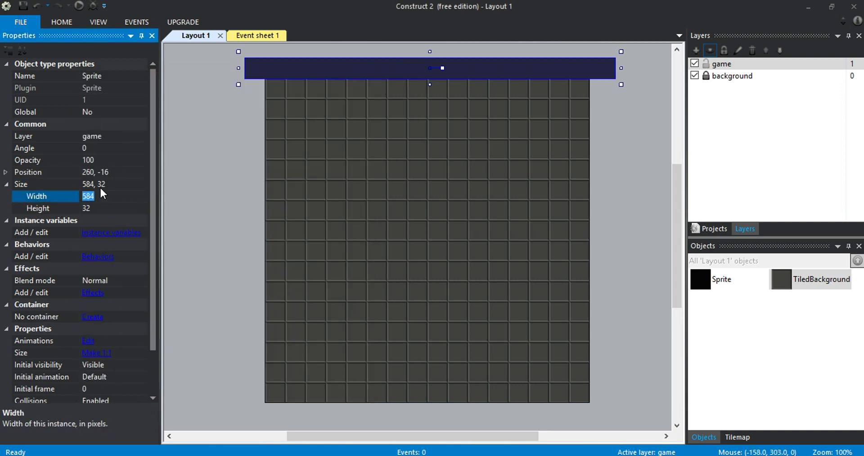
type("576")
key("Return")
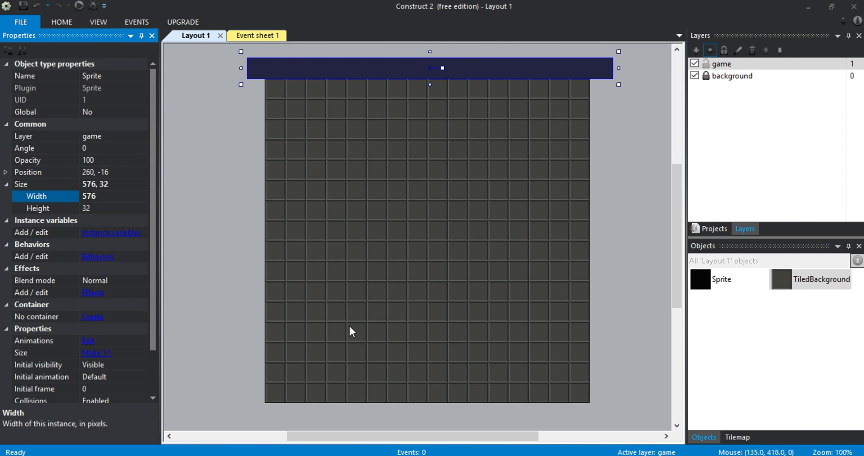
Place a copy of the black bar just below the lower edge of the tiled background.
left_click(252, 171)
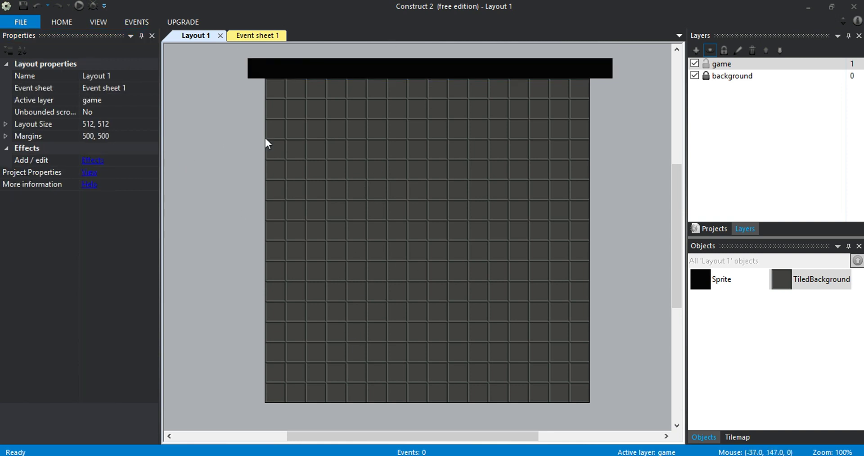
left_click(320, 71)
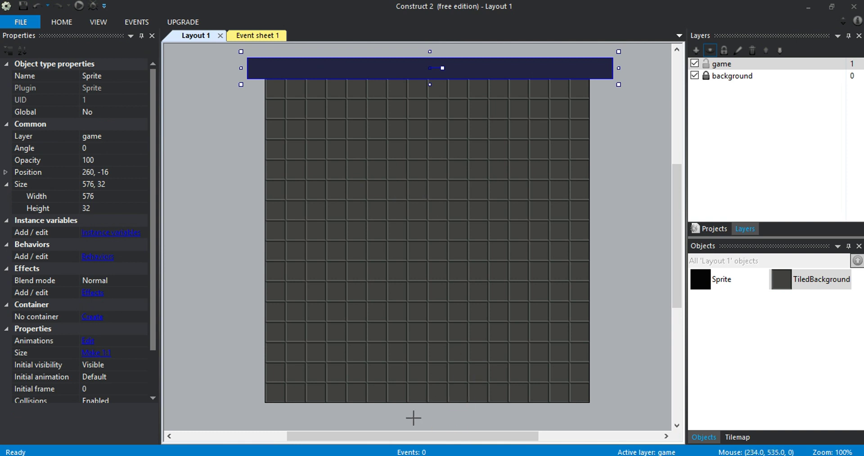
left_click(421, 418)
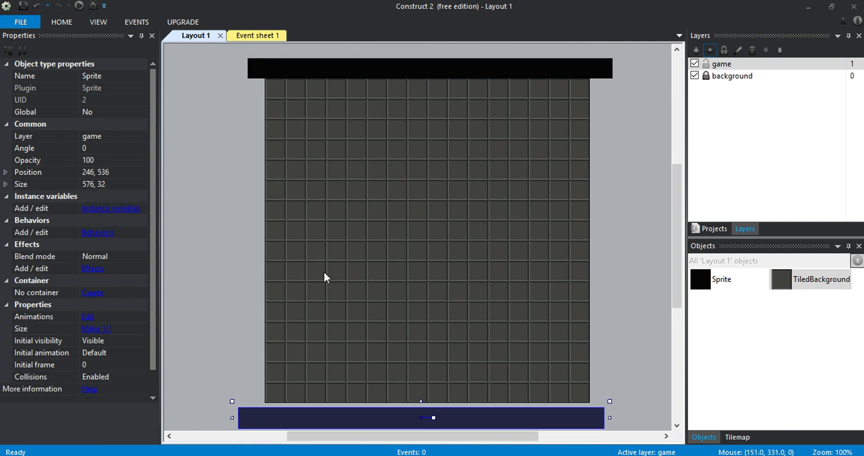
Set the lower bar's Y position to 528 so it meets the background's lower edge.
left_click(107, 173)
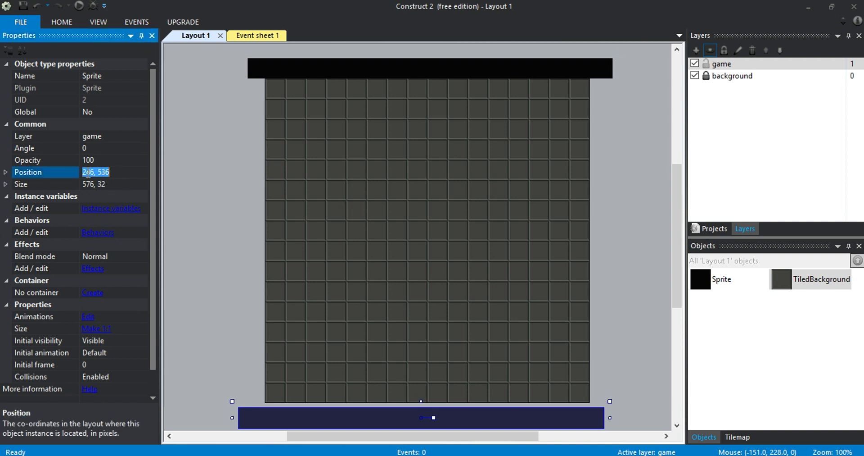
left_click(5, 172)
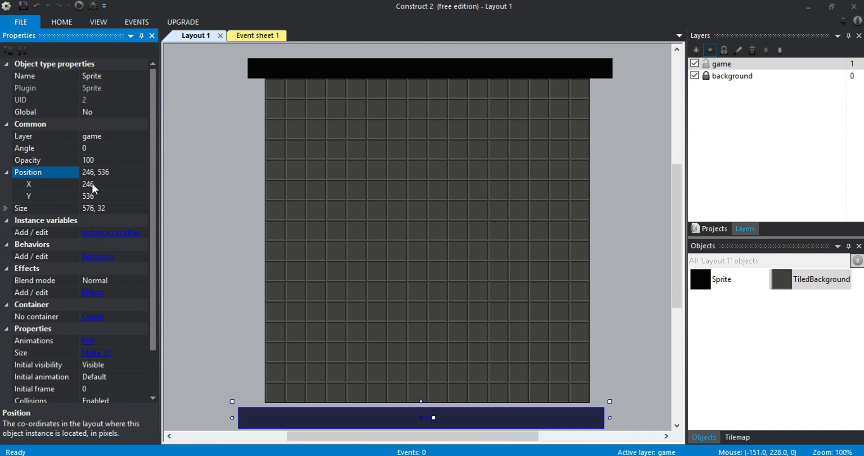
left_click(94, 197)
left_click(107, 196)
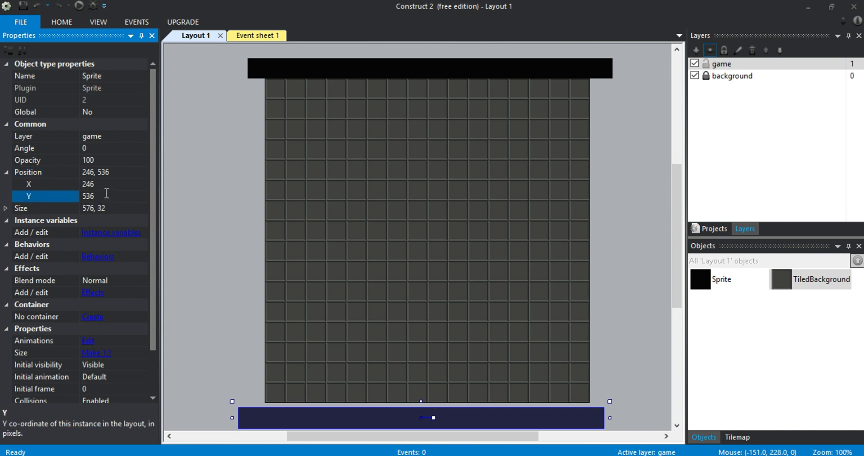
key("BackSpace")
key("BackSpace")
type("52")
key("BackSpace")
type("2")
key("Return")
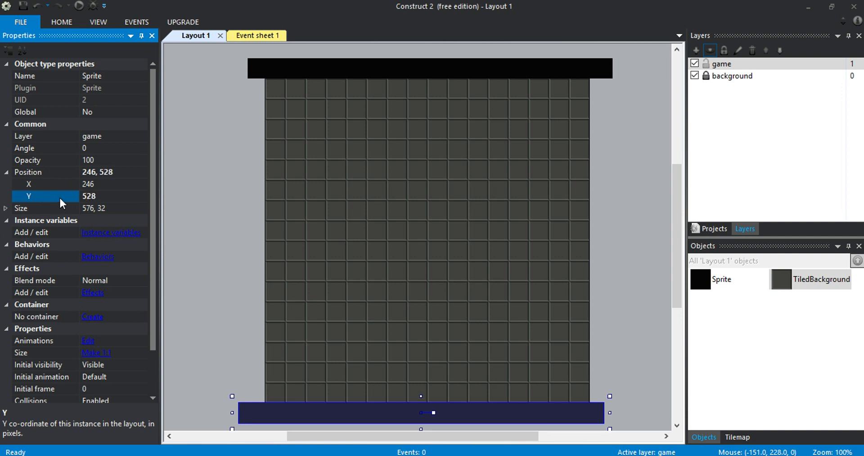
left_click(234, 241)
Nudge the lower bar slightly downward and set its Y position back to 528.
middle_click_drag(409, 366, 407, 316)
scroll(405, 315, "up", 5, "ctrl")
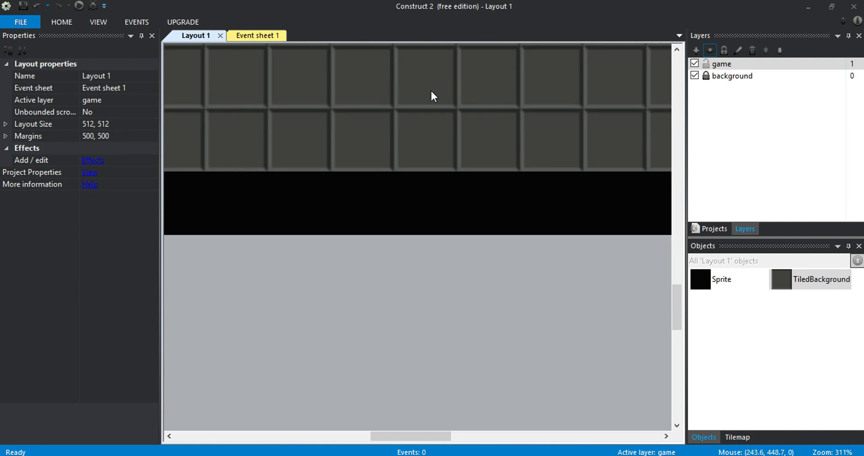
left_click_drag(412, 215, 411, 219)
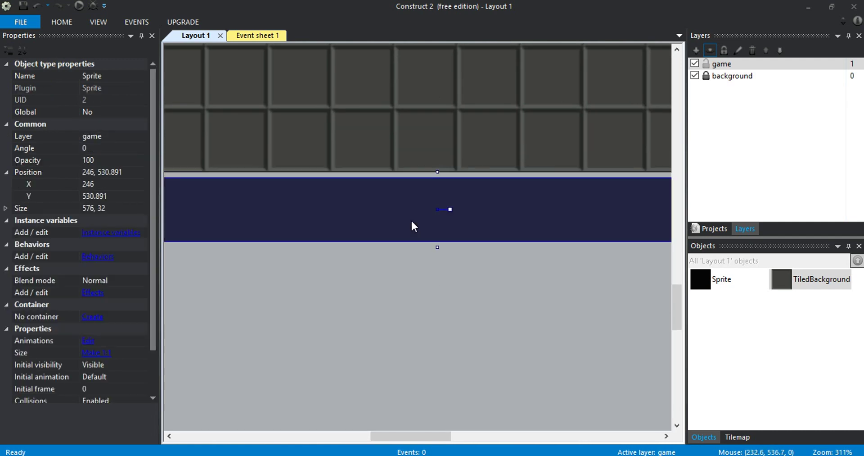
left_click(106, 196)
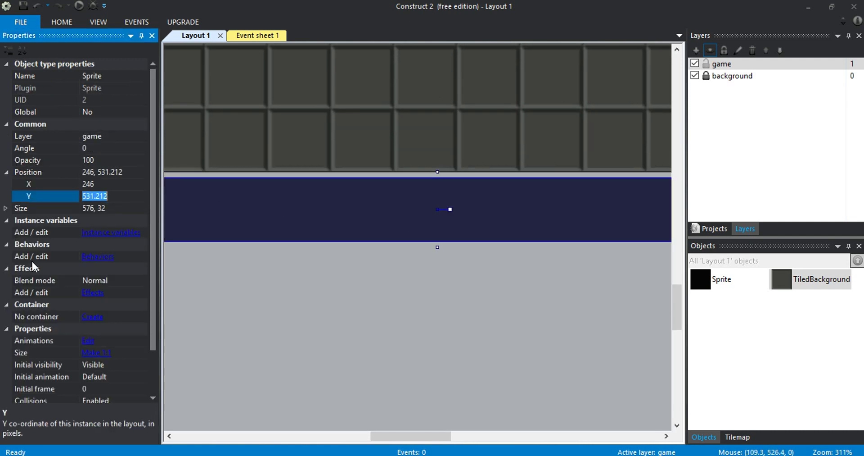
type("528")
key("Return")
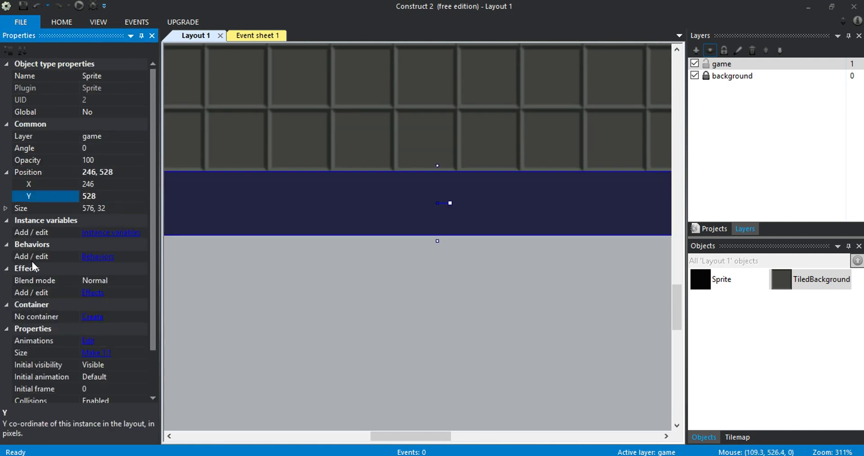
left_click(307, 144)
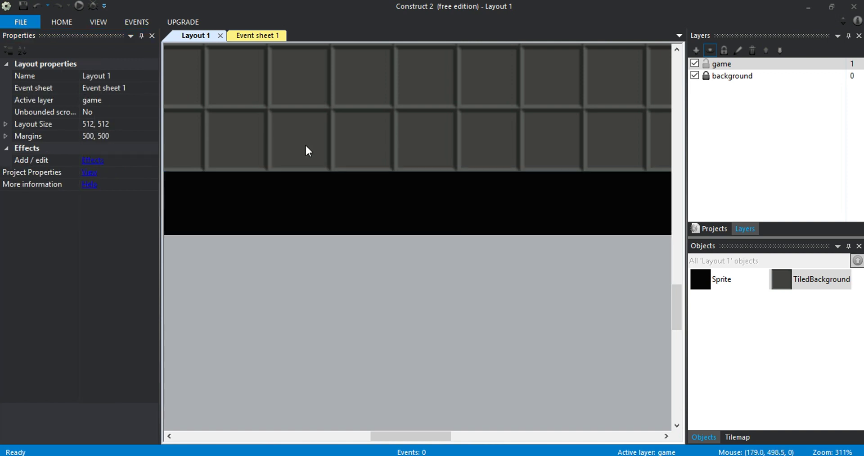
Set the lower bar's X position to 260 so it lines up with the upper bar.
scroll(305, 144, "down", 8, "ctrl")
scroll(300, 156, "down", 2, "ctrl")
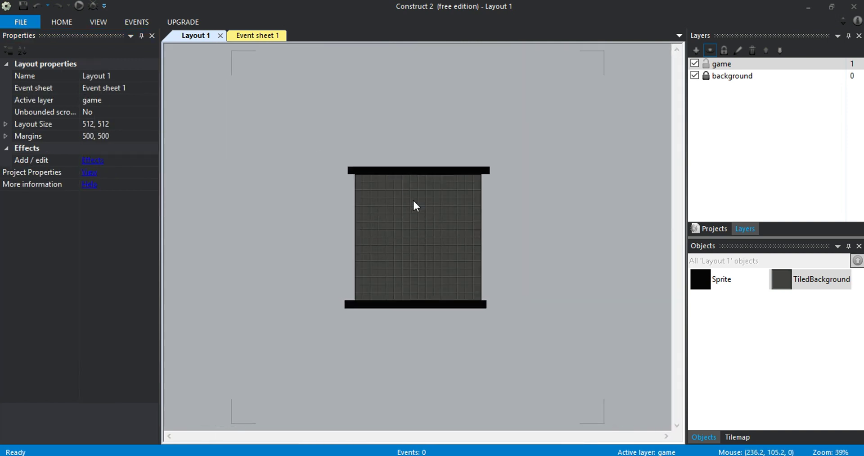
left_click(415, 168)
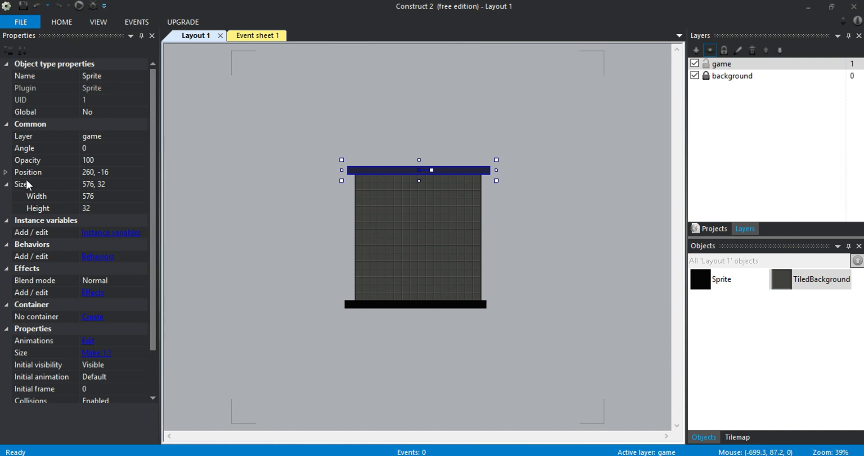
left_click(6, 183)
left_click(5, 171)
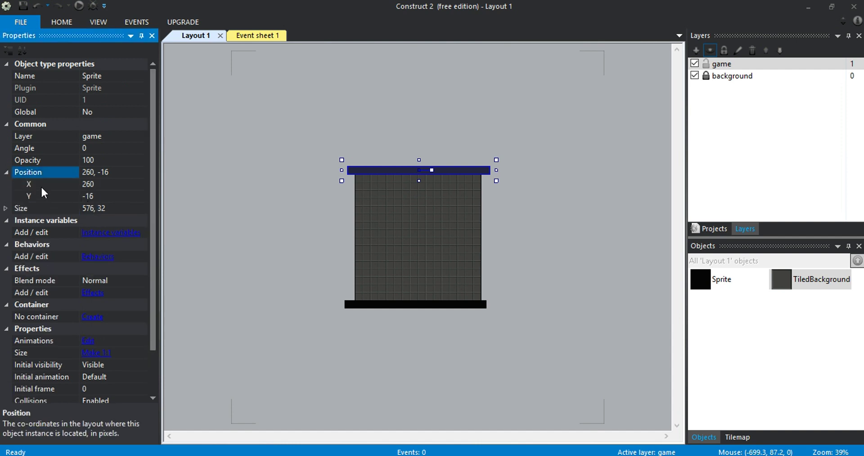
left_click(399, 304)
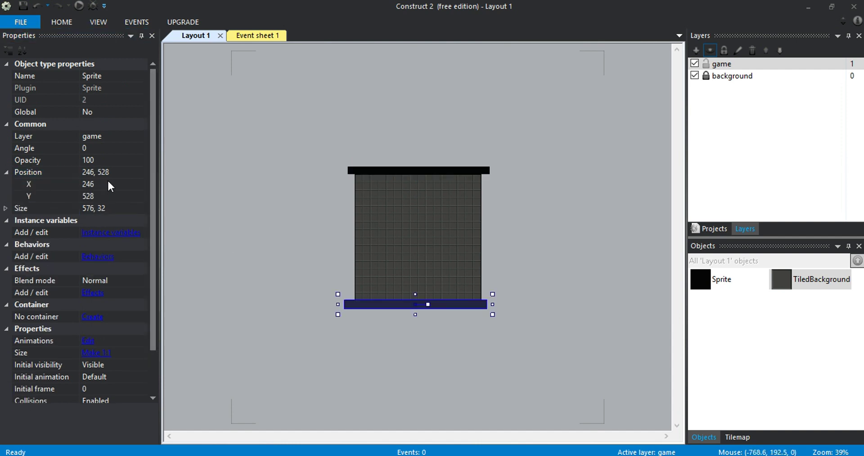
left_click(135, 184)
type("260")
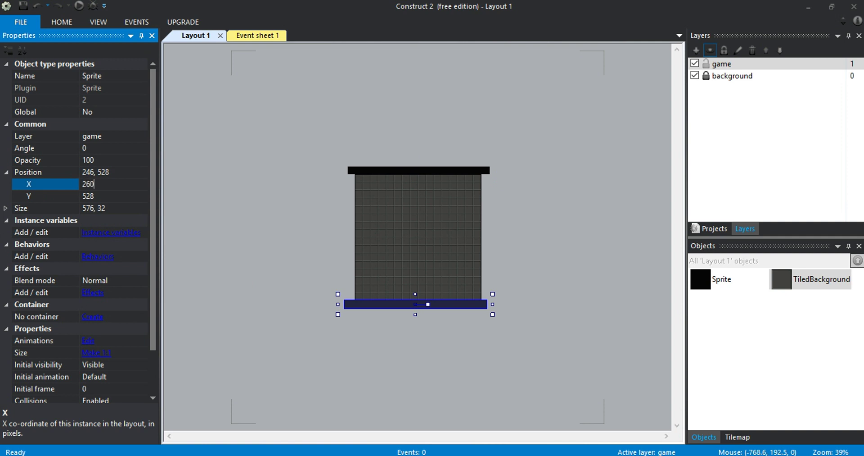
key("Return")
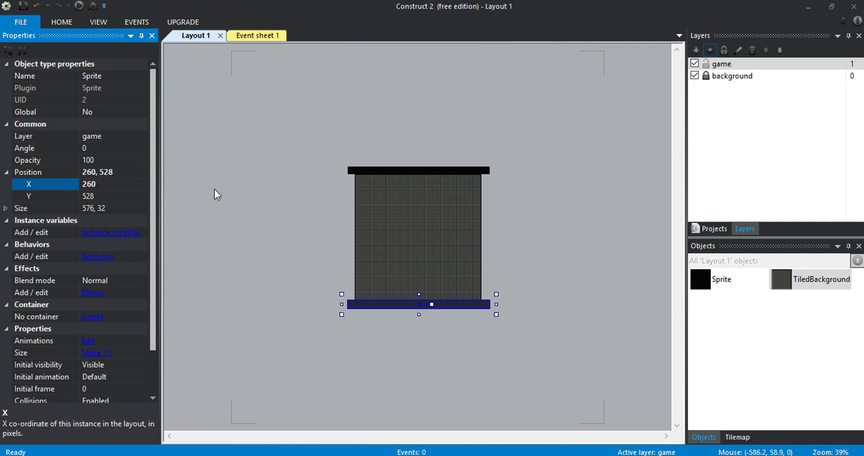
left_click(440, 245)
left_click(434, 304)
left_click(447, 243)
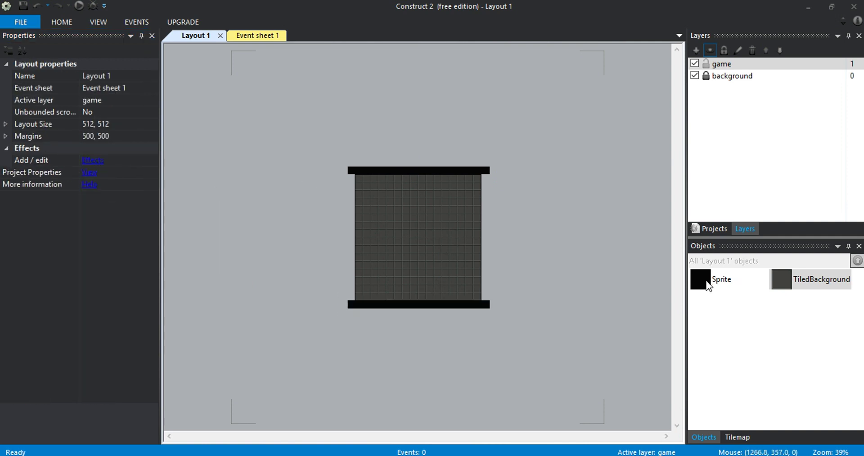
Add another black sprite bar near the background's right edge and size it 32 wide by 576 high.
left_click_drag(707, 282, 495, 251)
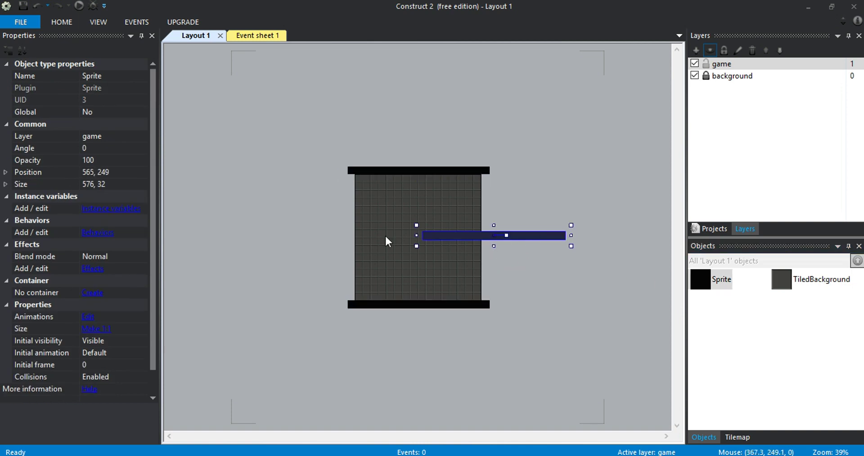
left_click(6, 184)
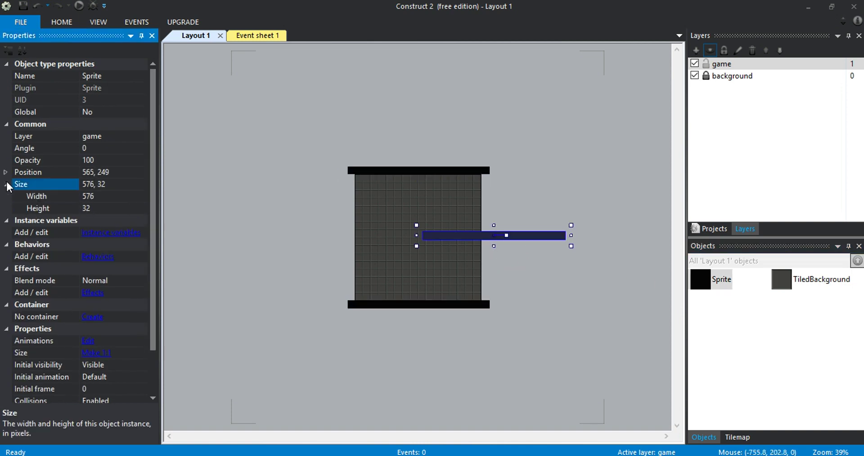
left_click(100, 195)
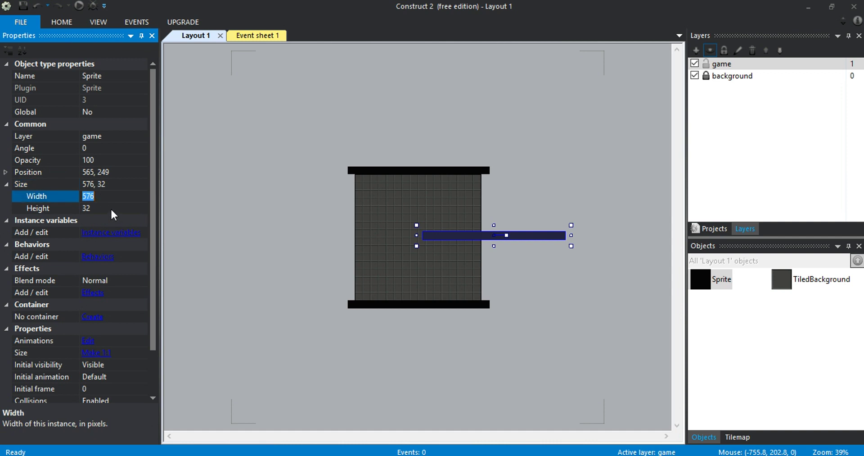
left_click(108, 208)
type("576")
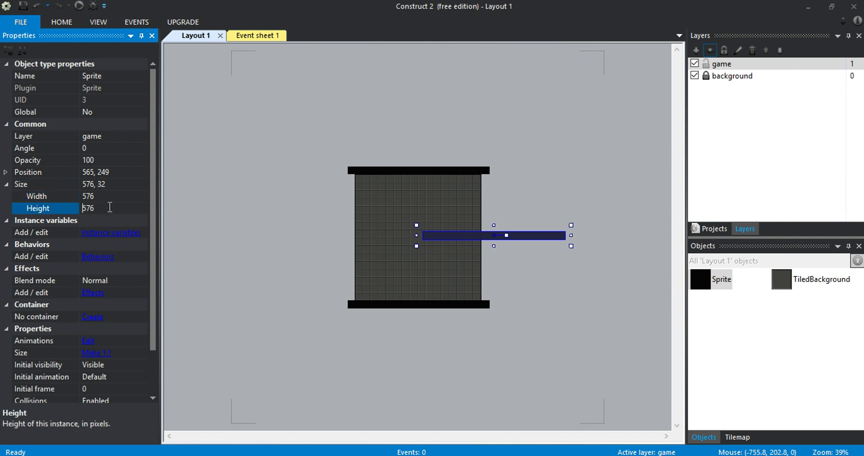
left_click(112, 194)
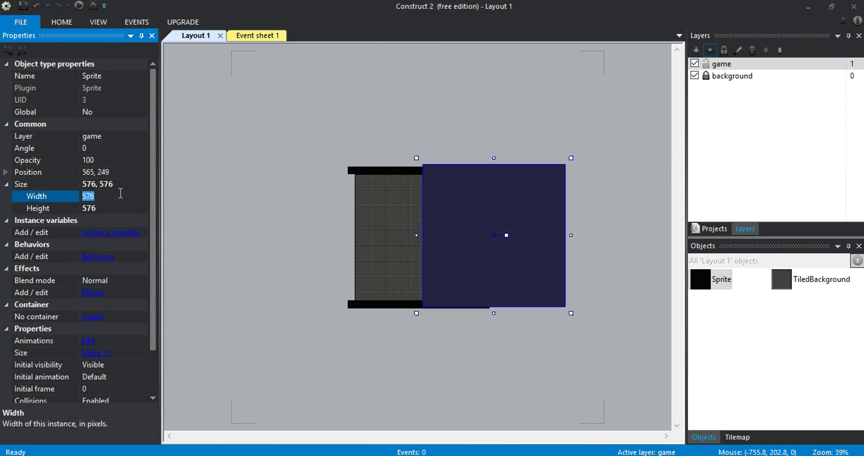
type("32")
key("Return")
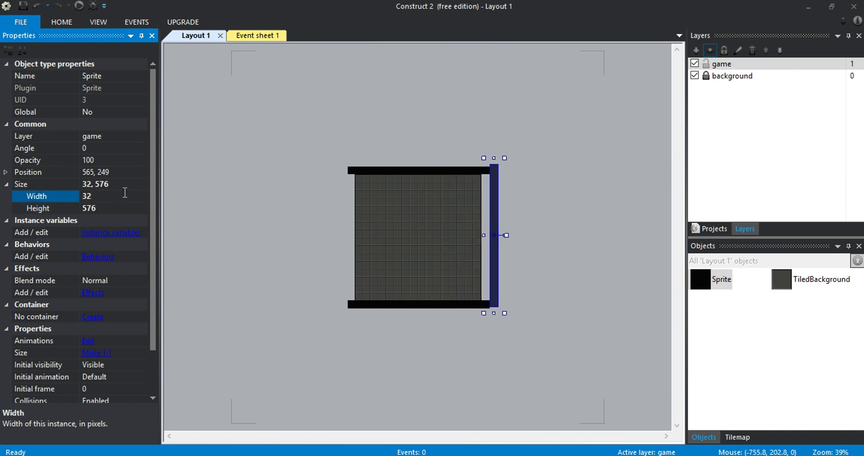
Set the Y position of the vertical bar by the background's right edge to 260.
left_click(6, 184)
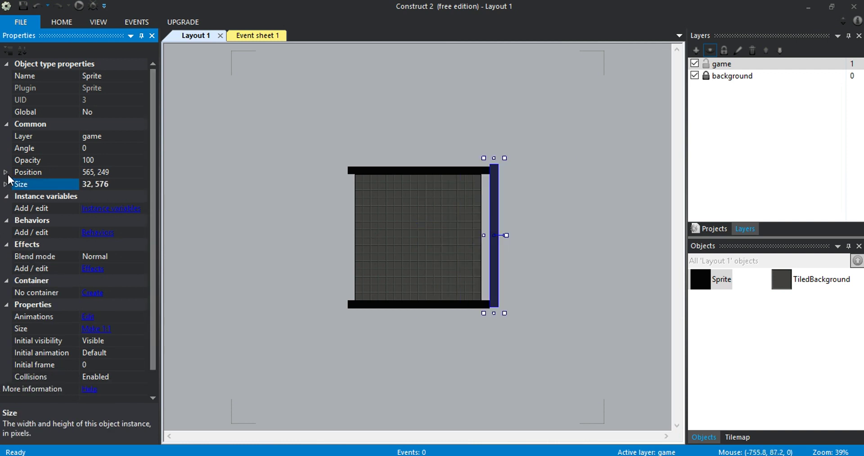
left_click(6, 172)
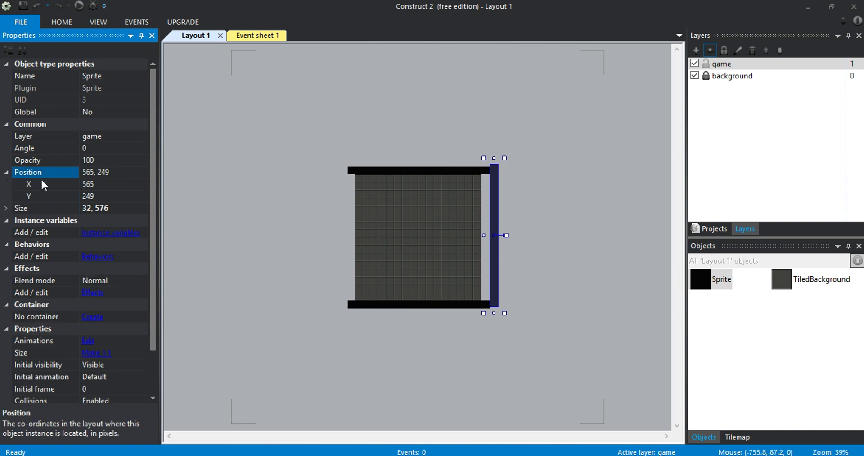
left_click(97, 194)
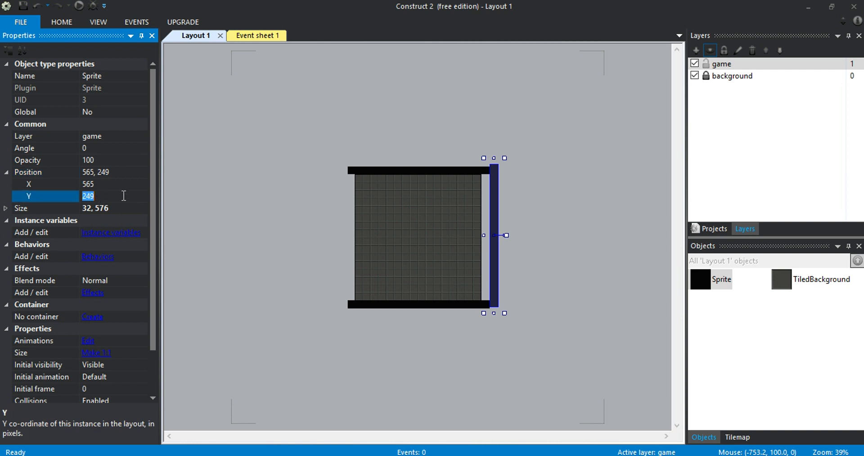
type("260")
key("Return")
Set the right vertical bar's X position to 528 so it meets the background's right edge.
left_click(107, 183)
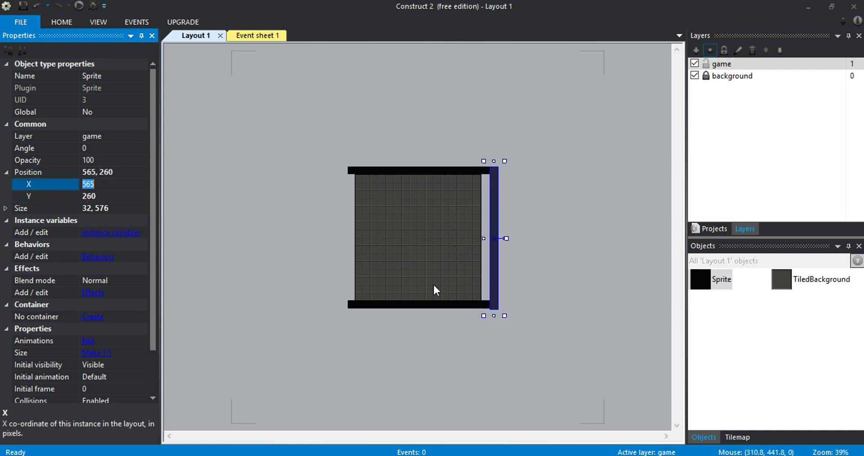
left_click(433, 304)
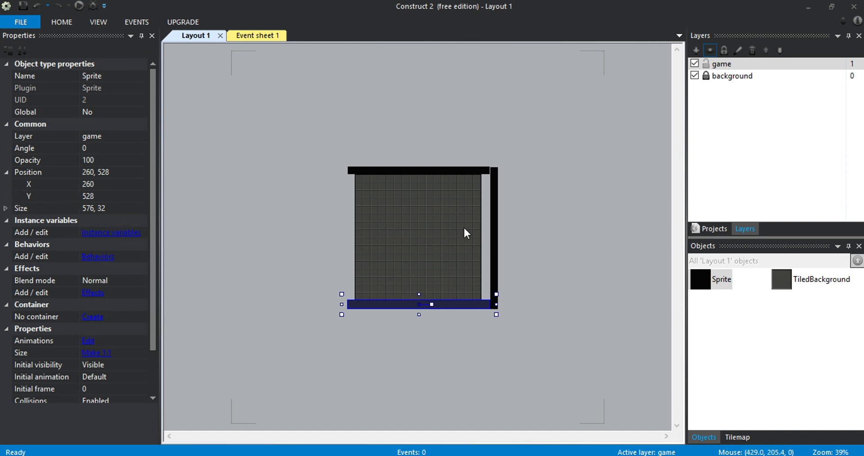
left_click(496, 234)
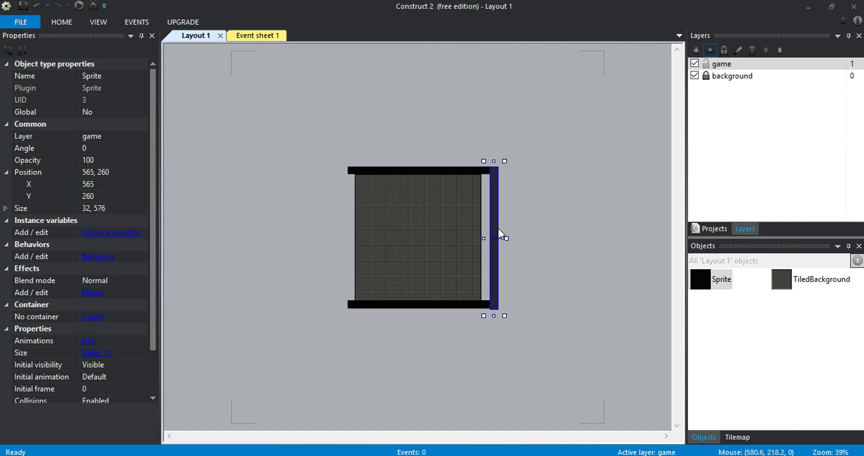
left_click(121, 183)
type("5")
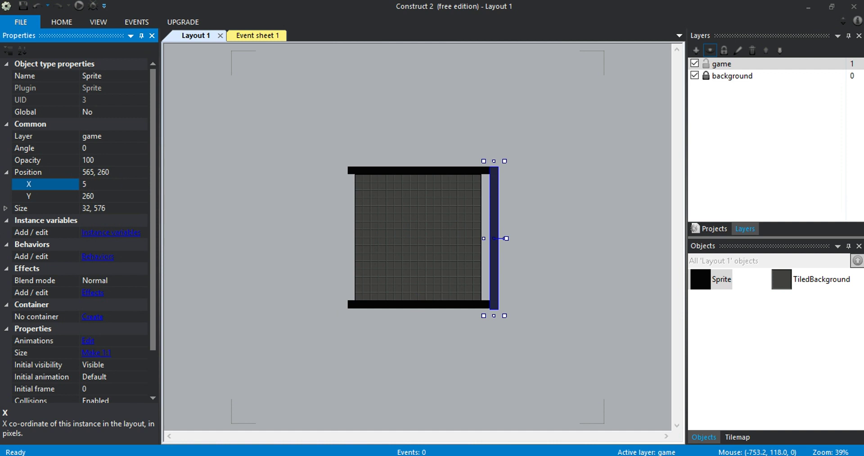
type("28")
key("Return")
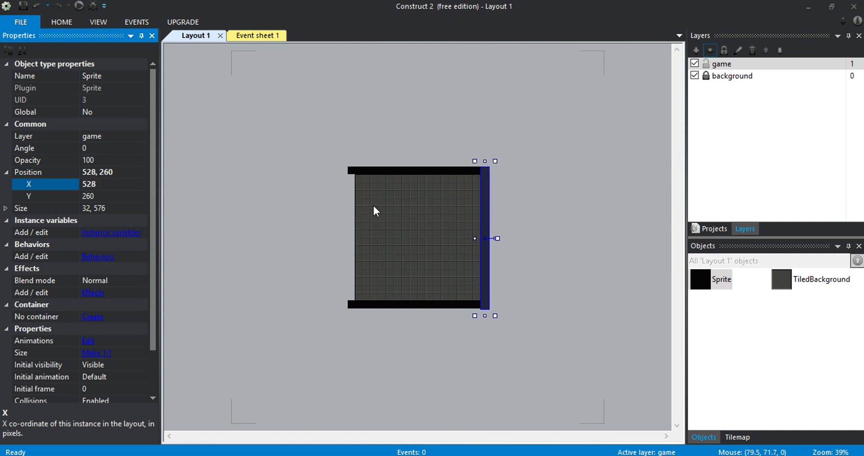
Place a copy of the vertical bar along the background's left edge, at about X -13, Y 259.
key("ctrl+v")
left_click(351, 238)
scroll(420, 218, "up", 5, "ctrl")
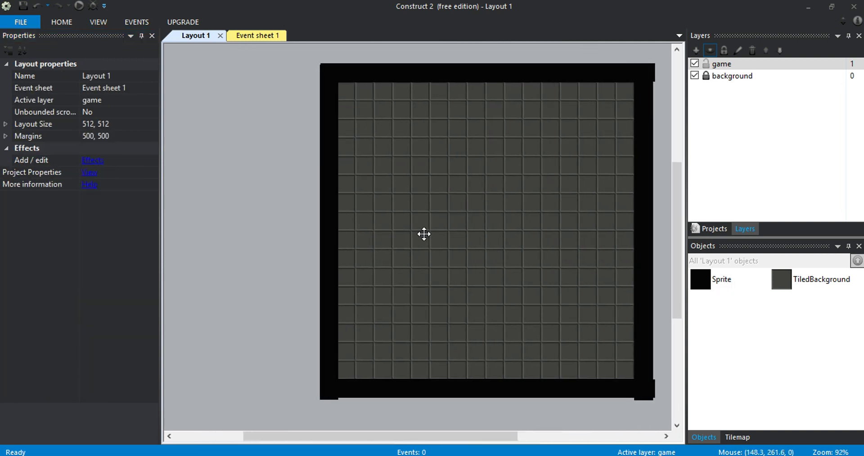
Set the left vertical bar's X position to -16 so it meets the background's left edge.
left_click(337, 228)
left_click(37, 175)
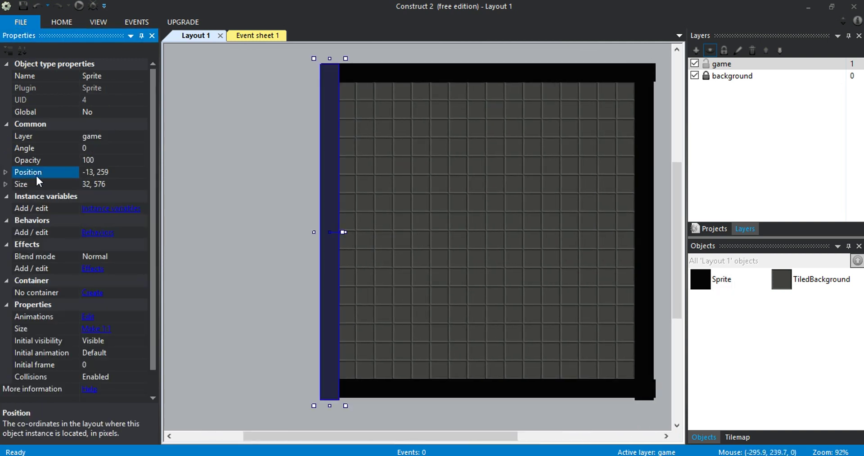
double_click(27, 174)
left_click(102, 184)
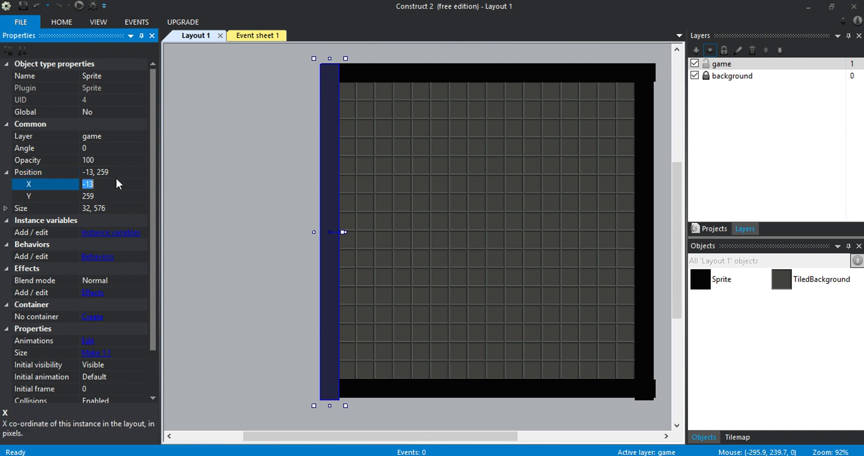
type("-20")
left_click(430, 170)
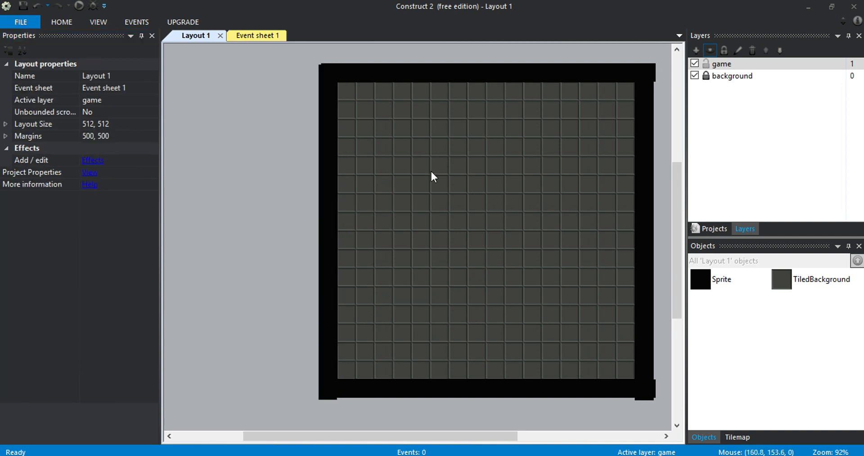
Set the left vertical bar's Y position to 260 to match the right vertical bar.
left_click(329, 225)
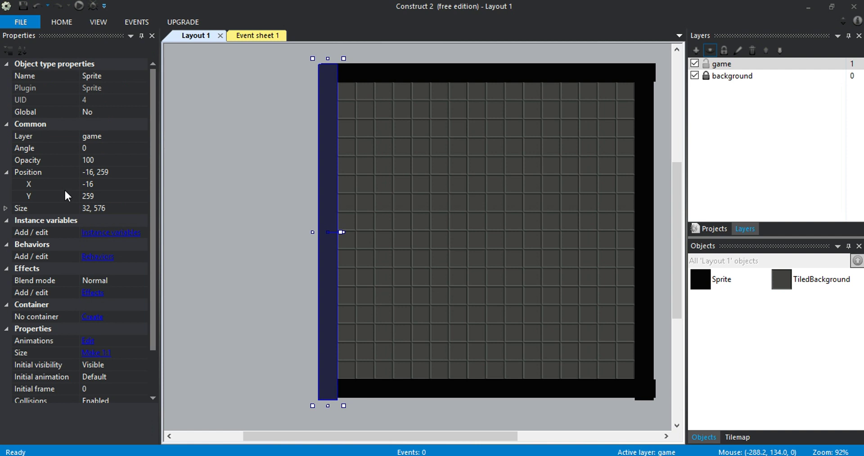
left_click(23, 208)
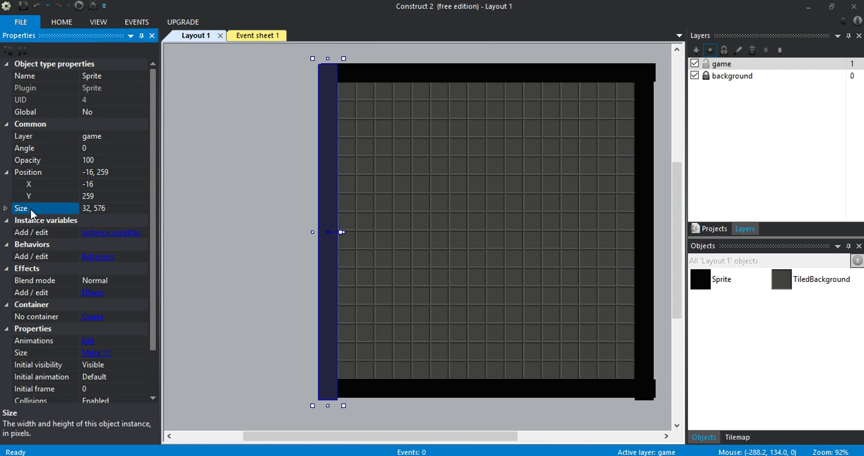
left_click(218, 184)
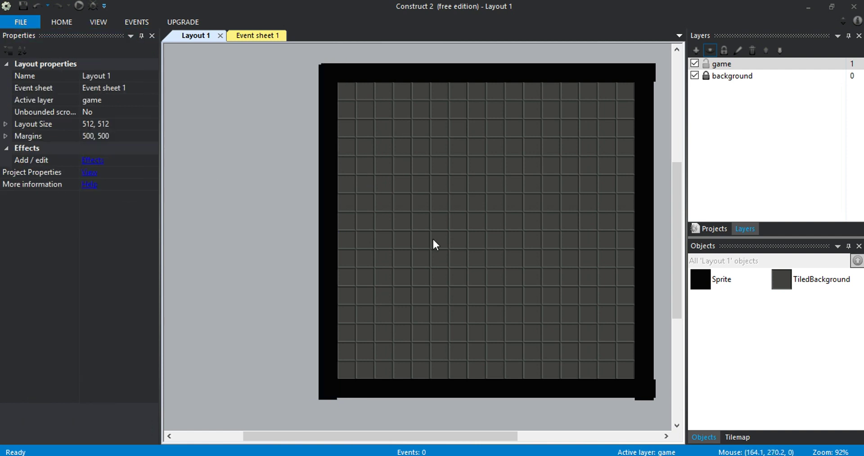
left_click(331, 201)
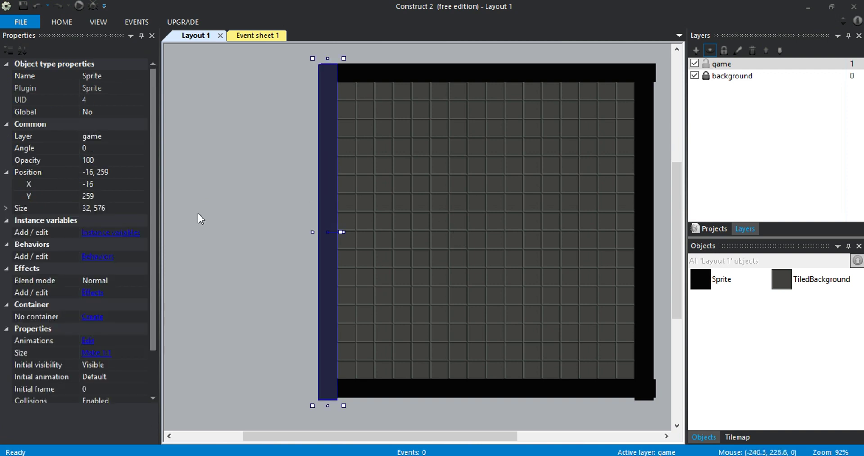
left_click(110, 197)
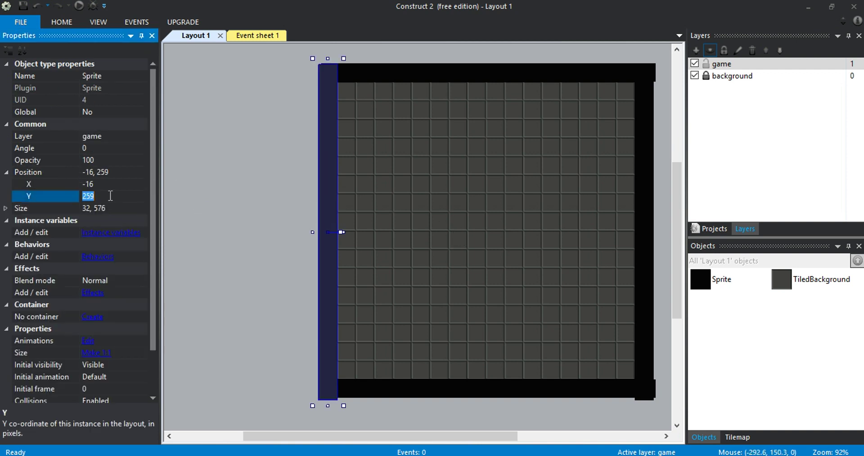
left_click(392, 88)
left_click(391, 81)
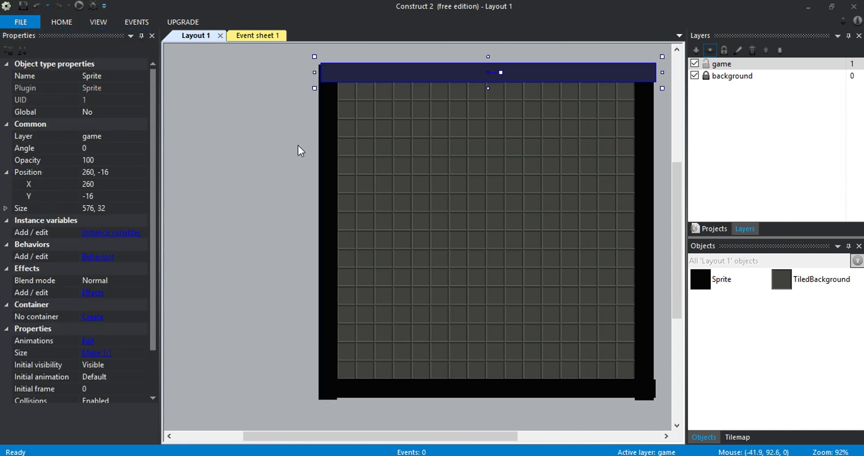
left_click(326, 139)
left_click(98, 196)
left_click(98, 196)
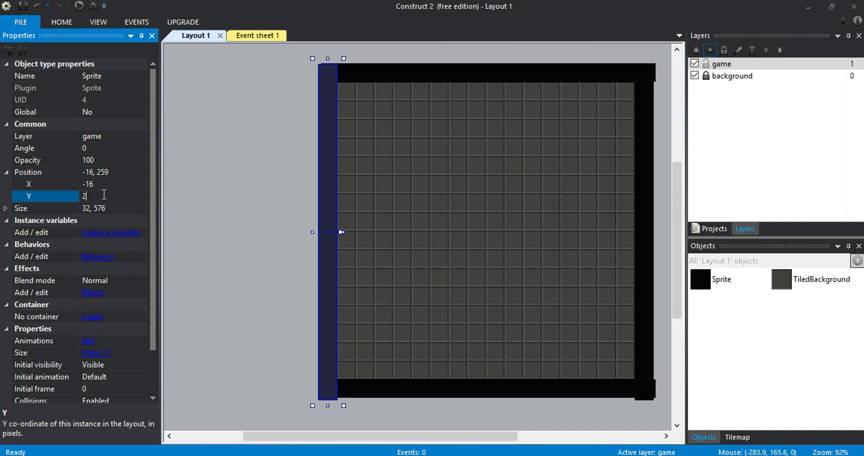
key("Return")
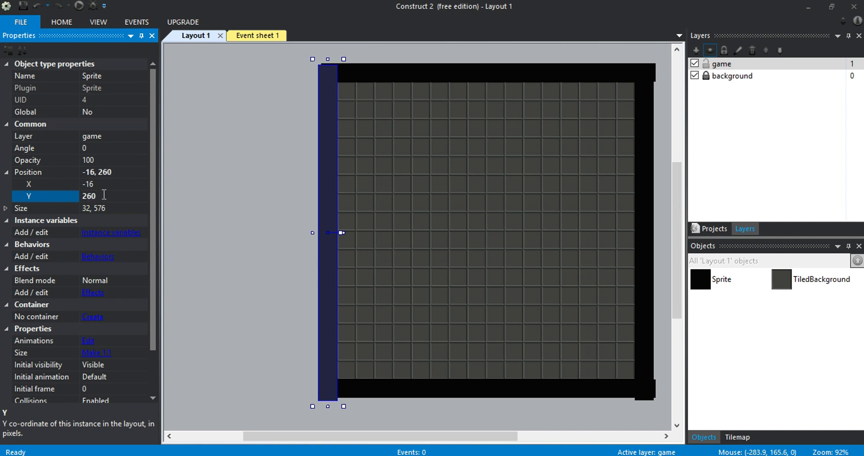
Compare the position and size values of the left, bottom and top wall bars.
left_click(348, 182)
left_click(321, 112)
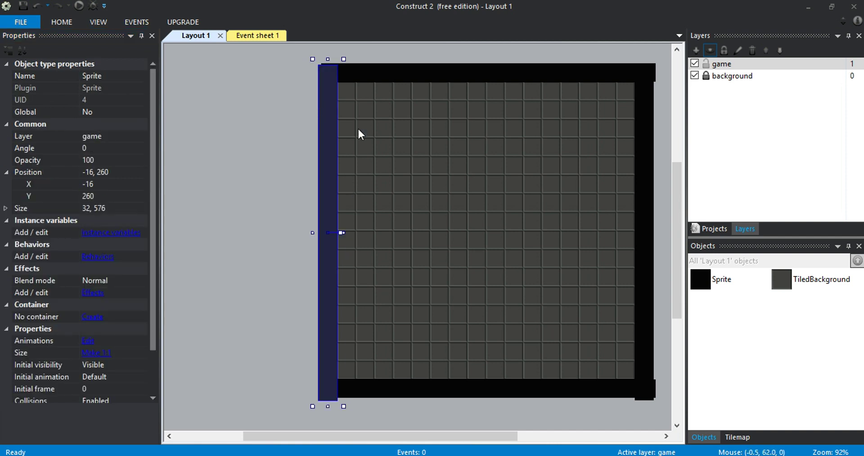
left_click(434, 162)
left_click(495, 388)
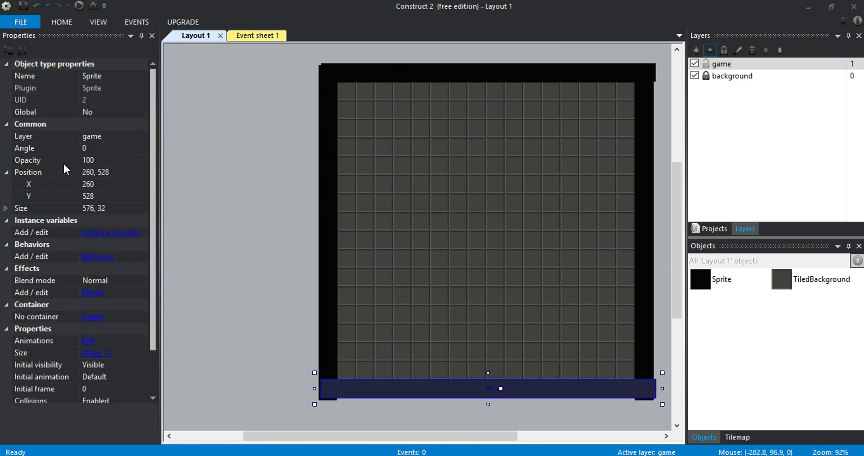
left_click(332, 174)
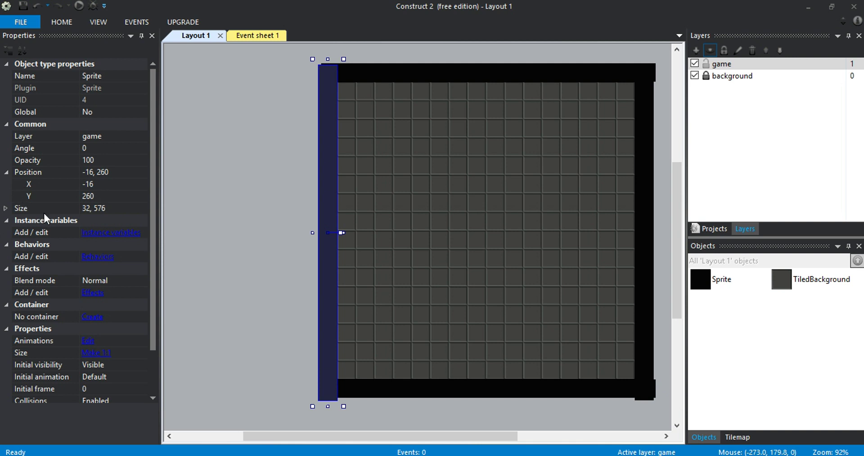
left_click(431, 83)
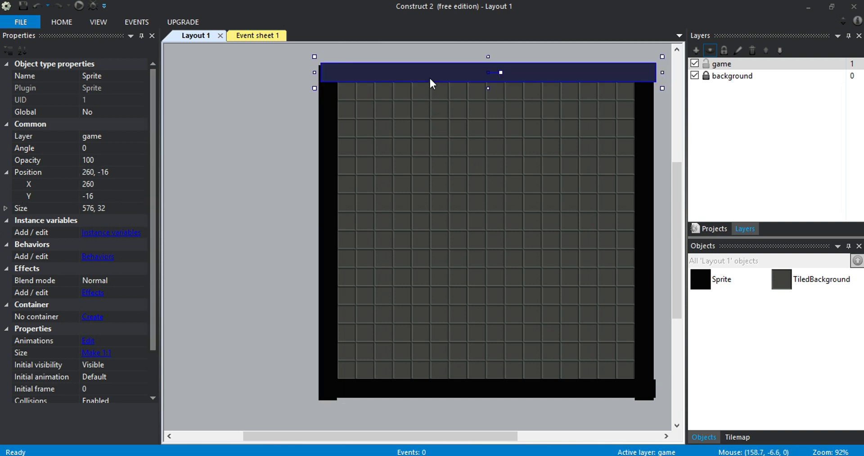
left_click(324, 192)
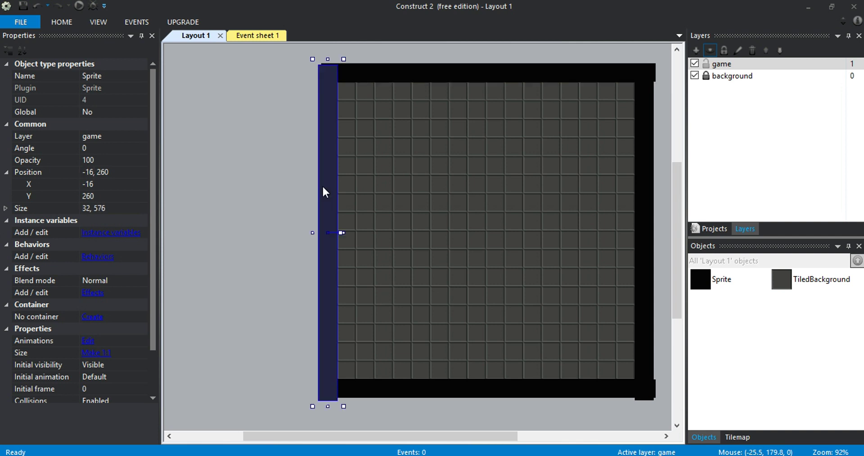
left_click(426, 77)
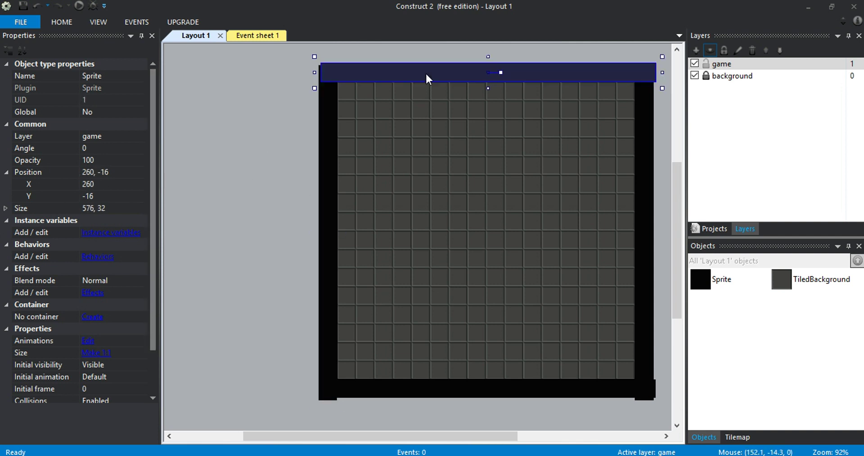
left_click(328, 145)
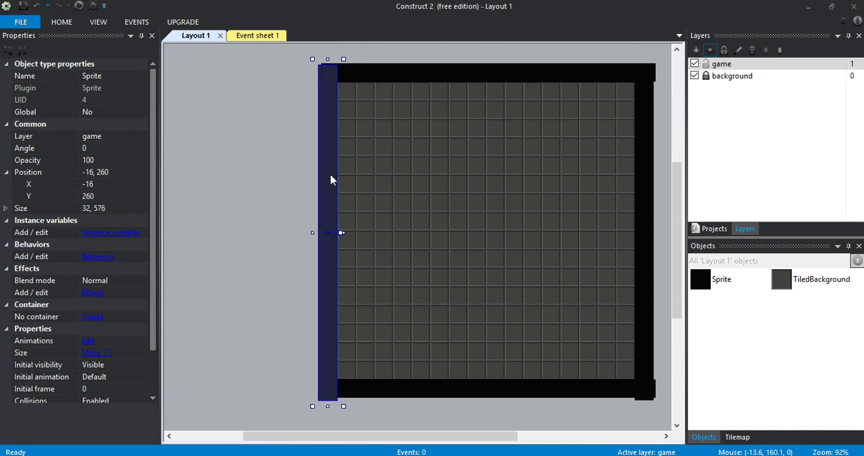
Shift the left vertical bar slightly upward, and set its Y position to 260.
left_click_drag(328, 159, 327, 156)
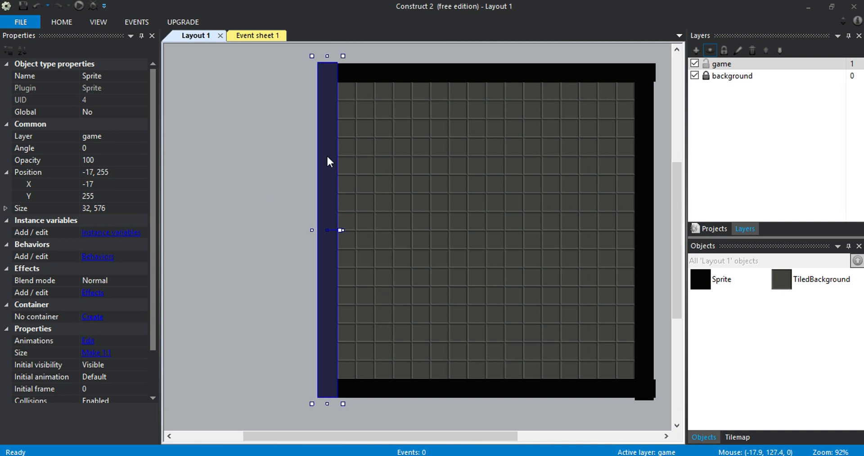
left_click(355, 164)
left_click(331, 174)
left_click(102, 196)
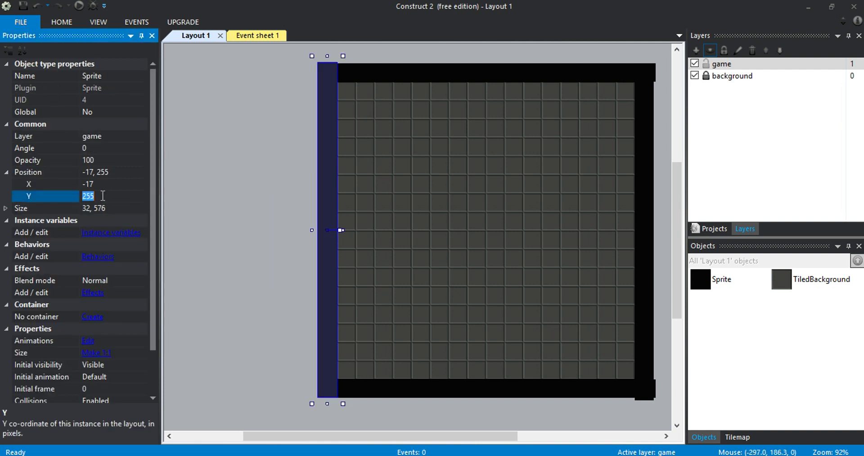
type("260")
key("Return")
left_click(272, 210)
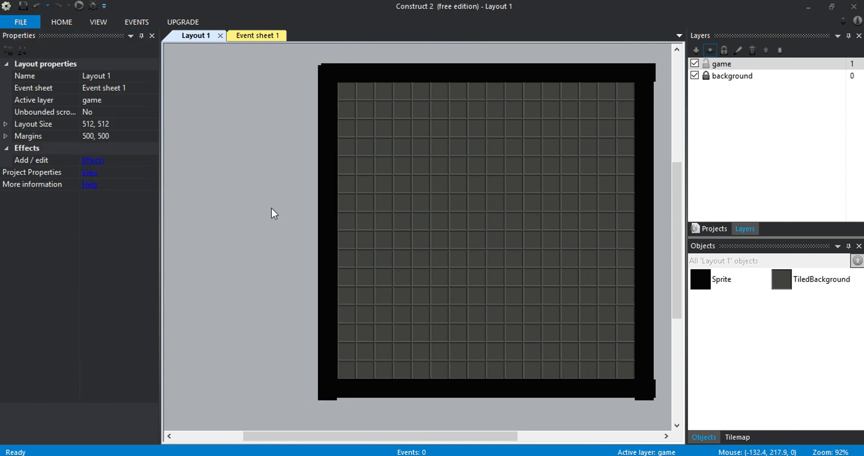
Compare the left bar with the top bar, and set the left bar's X position to -16.
left_click(565, 72)
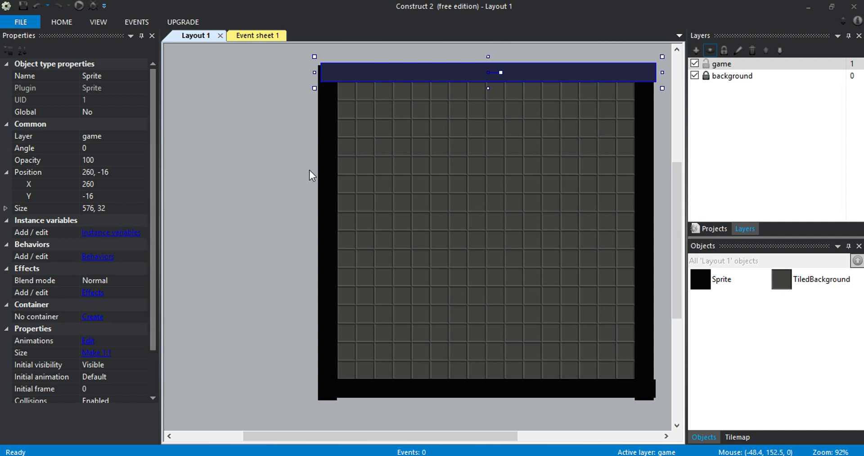
left_click(332, 162)
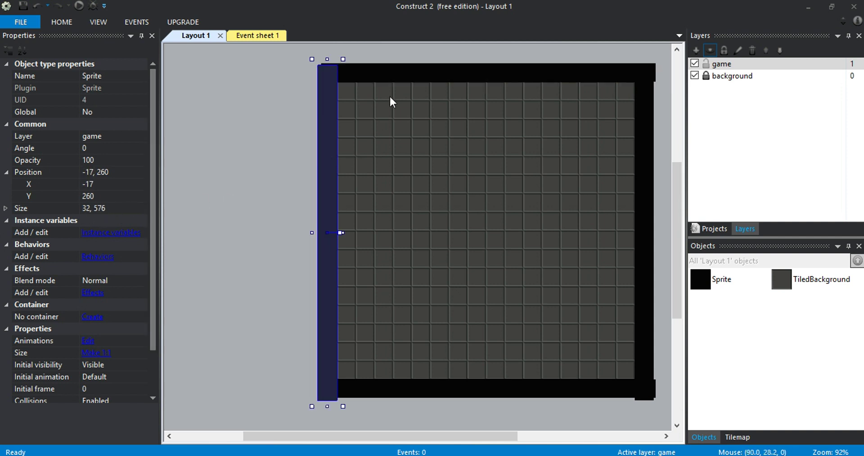
left_click(399, 75)
left_click(329, 158)
left_click(102, 184)
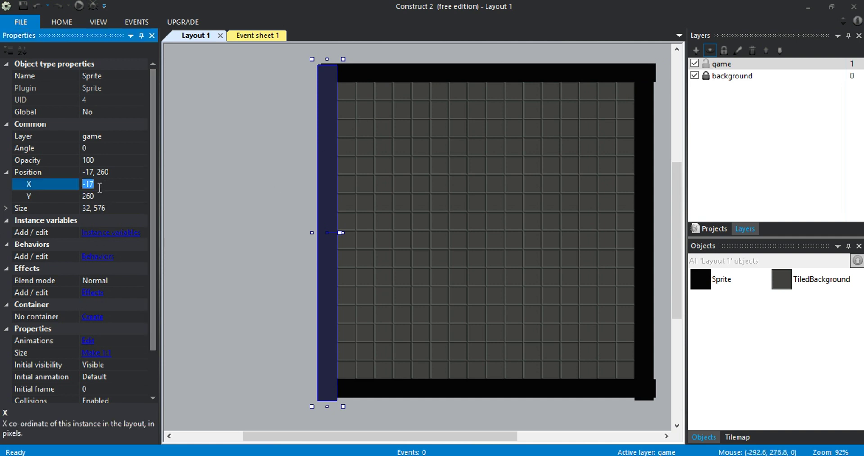
type("-")
key("Return")
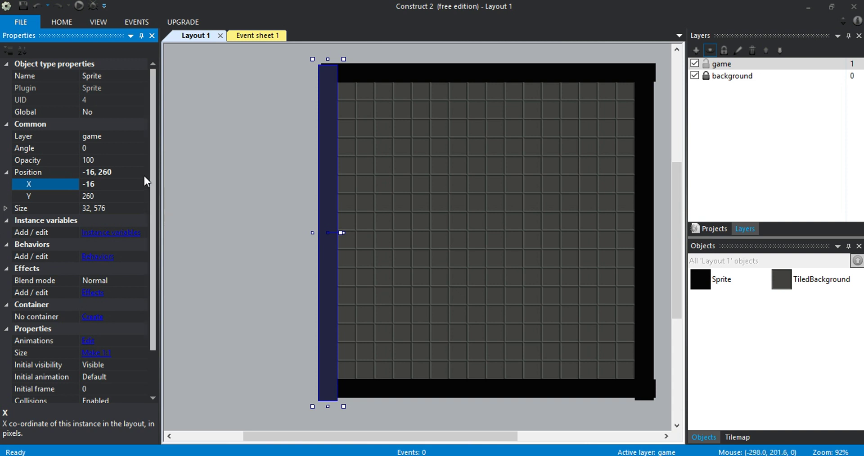
left_click(256, 136)
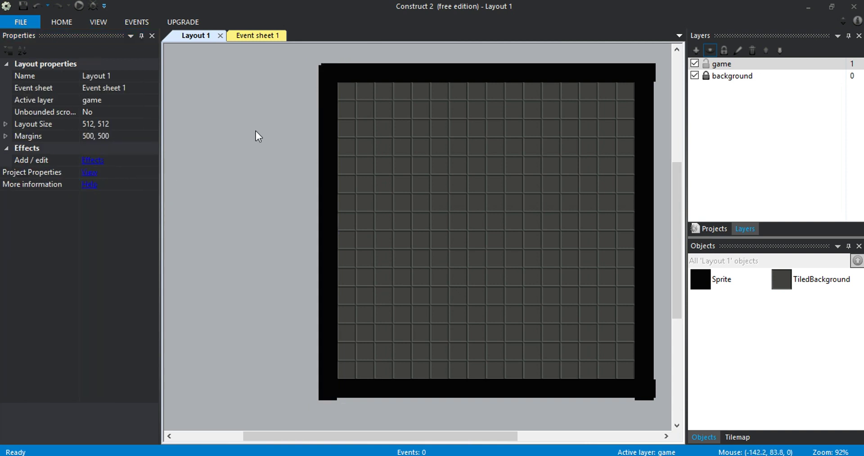
Extend the left bar upward past the top bar, and widen the top bar past both side bars to about 638 pixels.
left_click(330, 82)
left_click(328, 60)
left_click(328, 75)
left_click(377, 81)
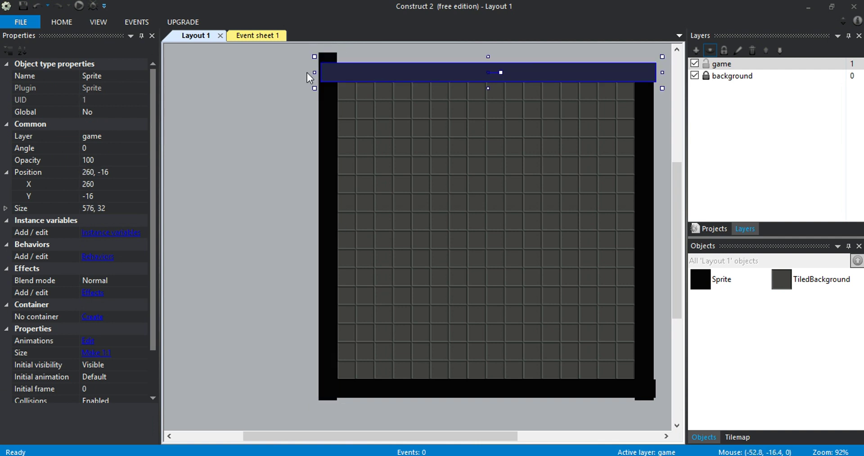
left_click_drag(314, 72, 301, 72)
left_click_drag(662, 72, 635, 82)
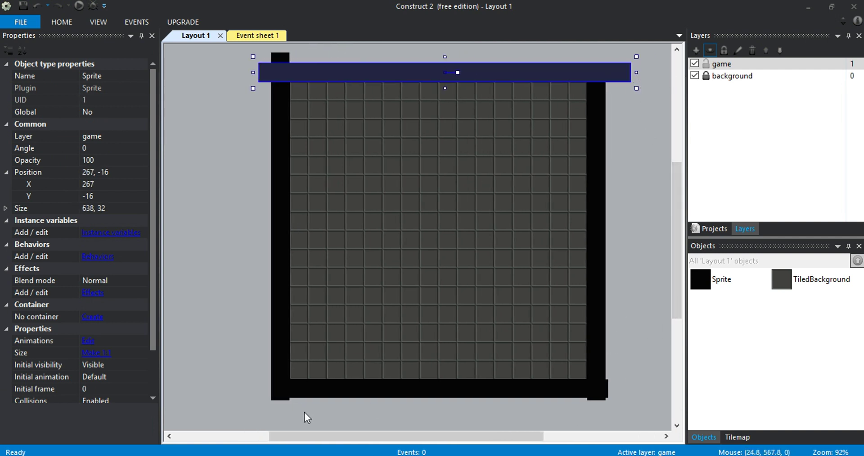
Extend the bottom bar leftward to about 604 pixels wide and the left bar downward to about 617 pixels tall.
left_click(308, 396)
left_click_drag(266, 388, 280, 416)
left_click(276, 357)
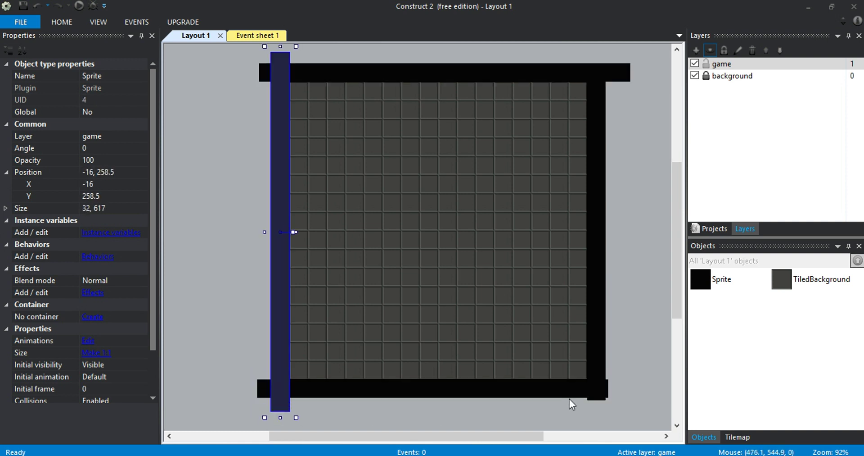
Extend the right bar downward past the bottom bar, and the bottom bar rightward past the right bar.
left_click(599, 373)
left_click_drag(595, 409, 596, 417)
left_click(576, 393)
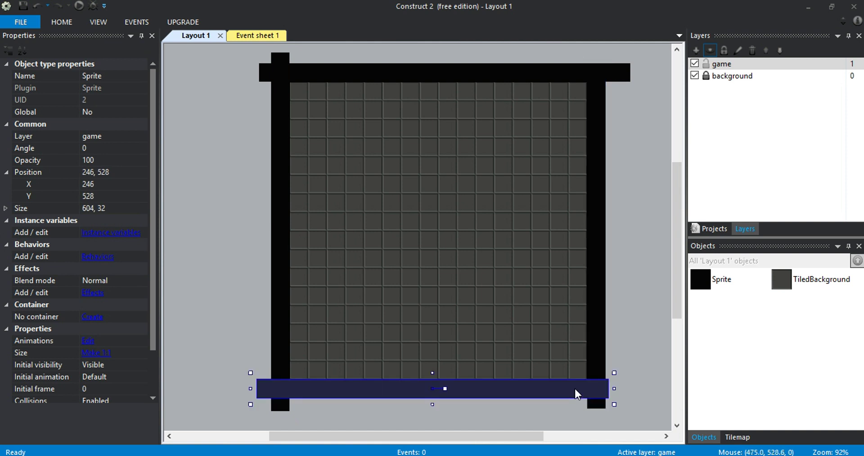
left_click_drag(617, 389, 631, 388)
left_click(655, 298)
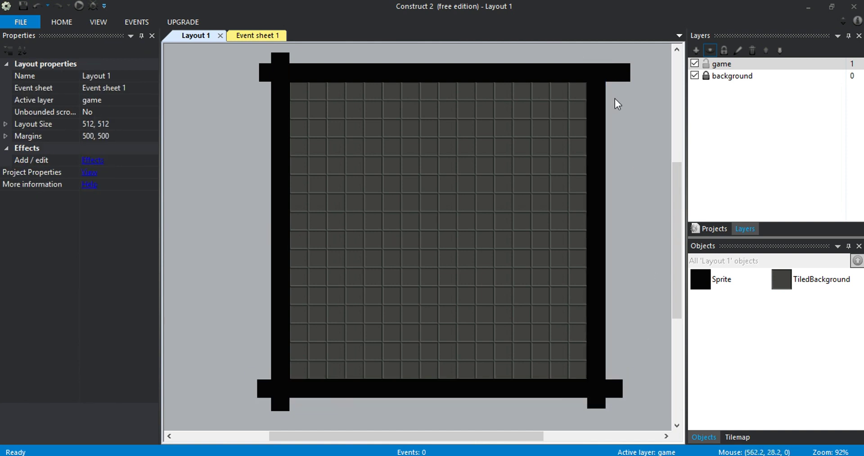
Extend the right bar upward past the top bar to about 629 pixels tall.
left_click(602, 67)
left_click_drag(598, 57, 598, 38)
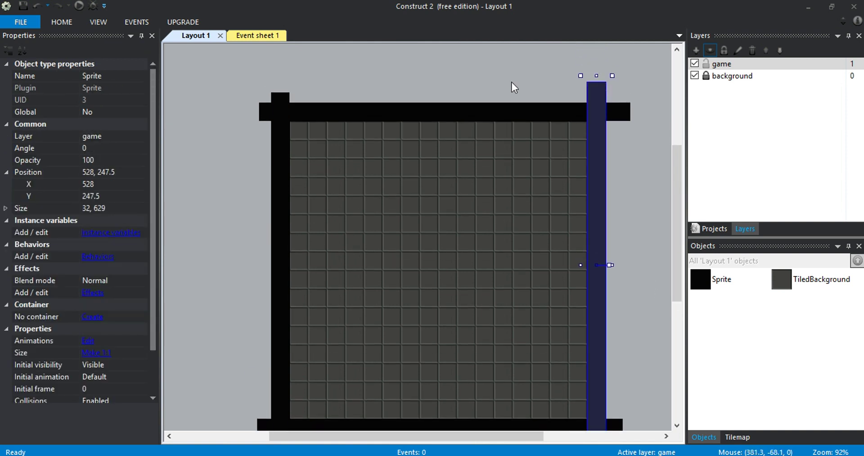
left_click(522, 88)
scroll(499, 118, "down", 1)
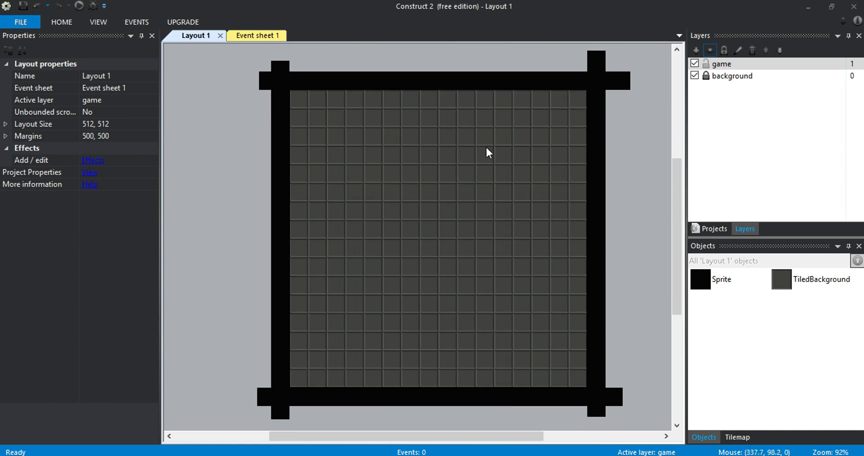
Rename the black Sprite object as walls.
right_click(717, 280)
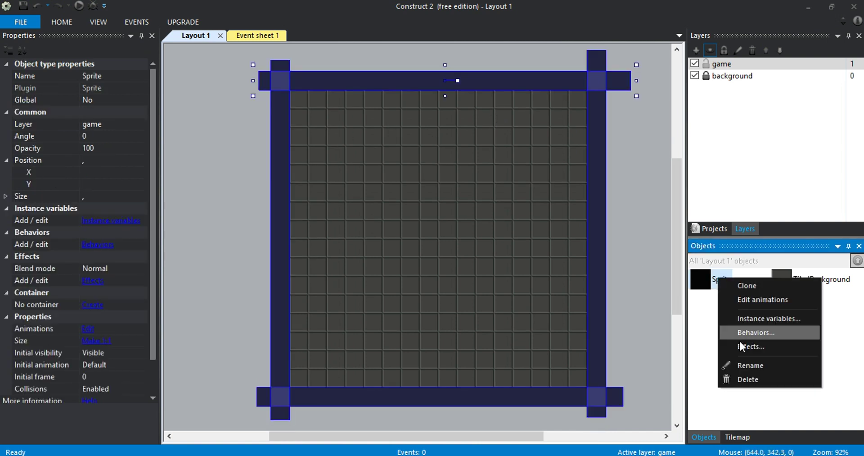
left_click(749, 366)
type("wall")
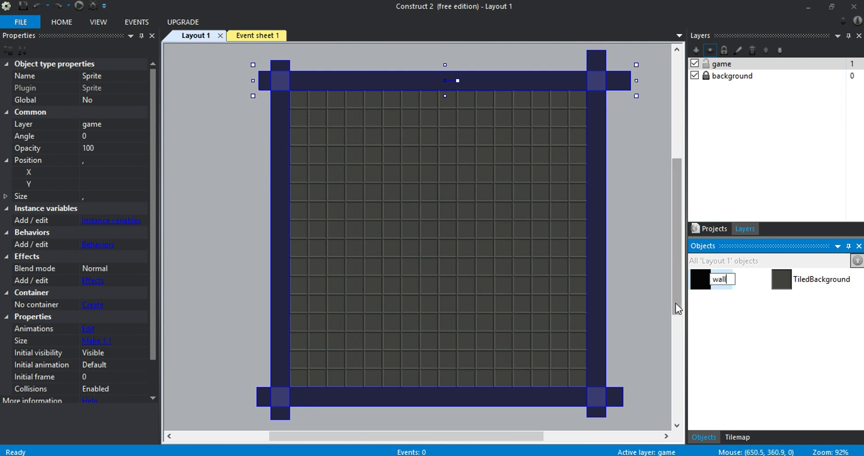
type("s")
left_click(416, 230)
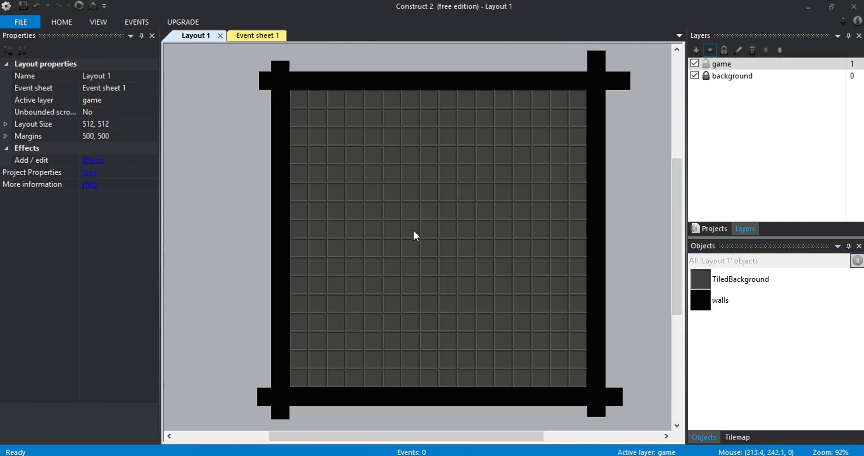
Insert a new Sprite object inside the walls and resize its image canvas to 16 by 16 pixels, stretching the image.
double_click(405, 224)
double_click(469, 264)
left_click(404, 213)
left_click(374, 28)
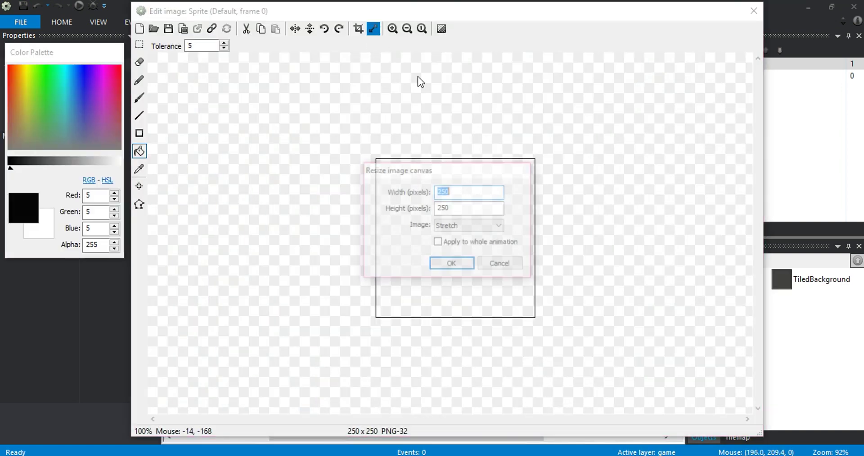
type("16")
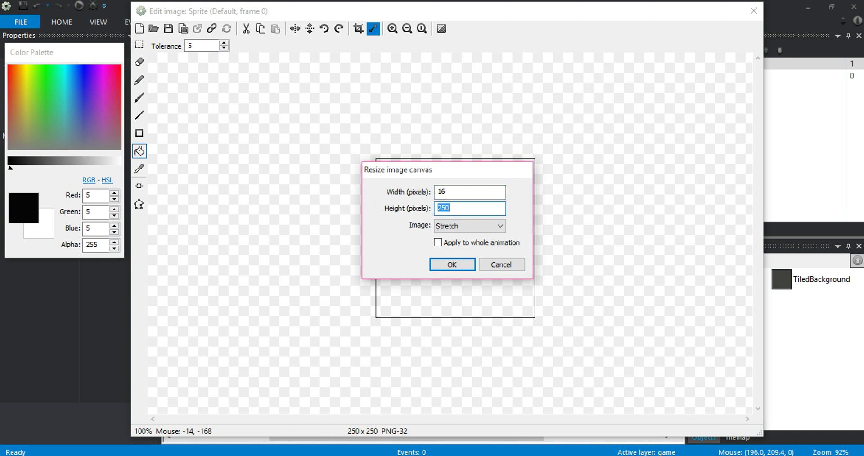
type("16")
key("Return")
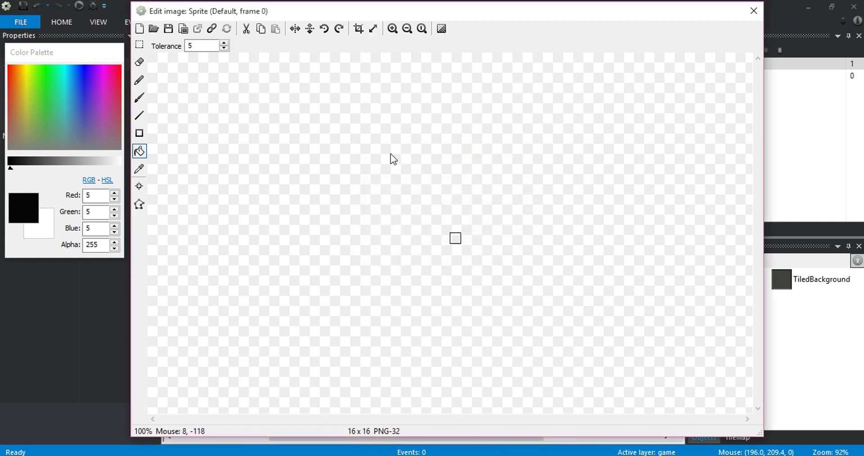
Fill the new sprite's image with dark blue (RGB 8, 20, 69) and close the image editor.
scroll(526, 224, "up", 4)
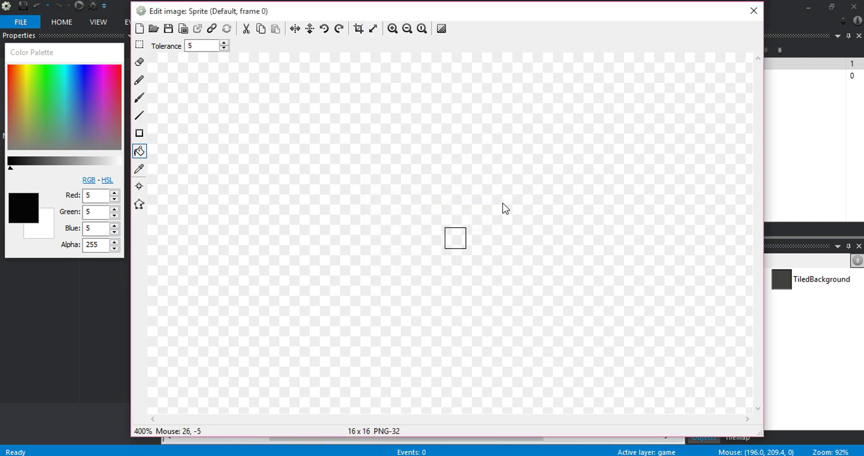
mouse_move(97, 120)
left_mouse_down()
mouse_move(67, 99)
mouse_move(66, 77)
mouse_move(77, 81)
mouse_move(82, 115)
mouse_move(79, 80)
left_mouse_up()
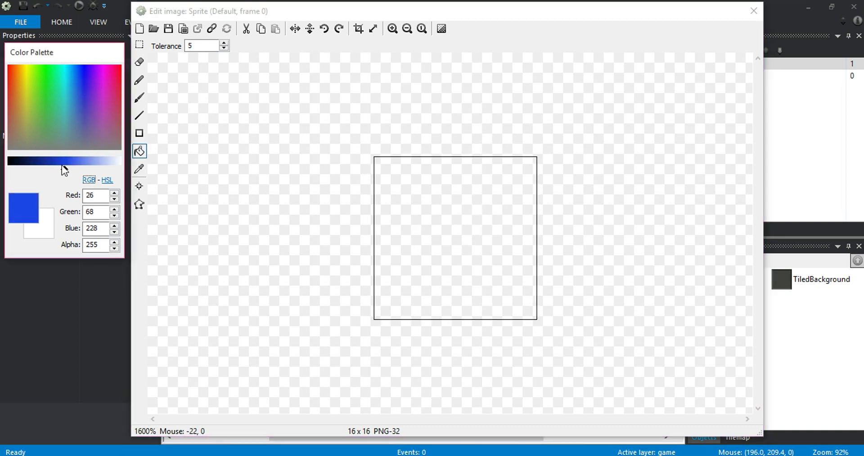
left_click_drag(63, 166, 25, 164)
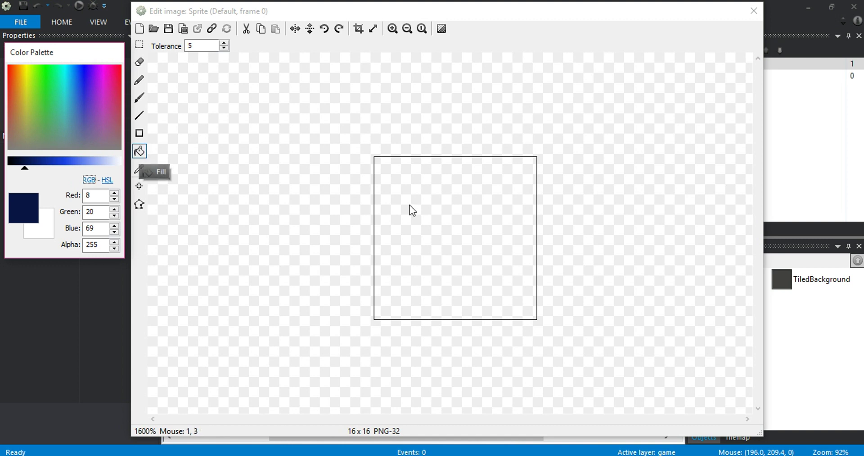
left_click(466, 197)
left_click(751, 9)
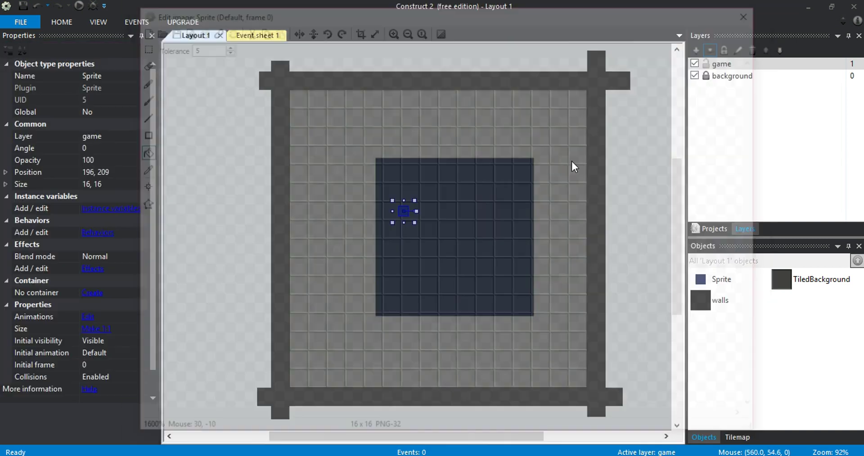
Place the dark blue square in the upper-left part of the tiled floor with a copy beside it.
left_click(424, 252)
left_click_drag(400, 210, 410, 158)
left_click(385, 126)
Scatter copies of the 16 by 16 dark blue squares across the upper part of the tiled floor.
left_click_drag(316, 139, 453, 177)
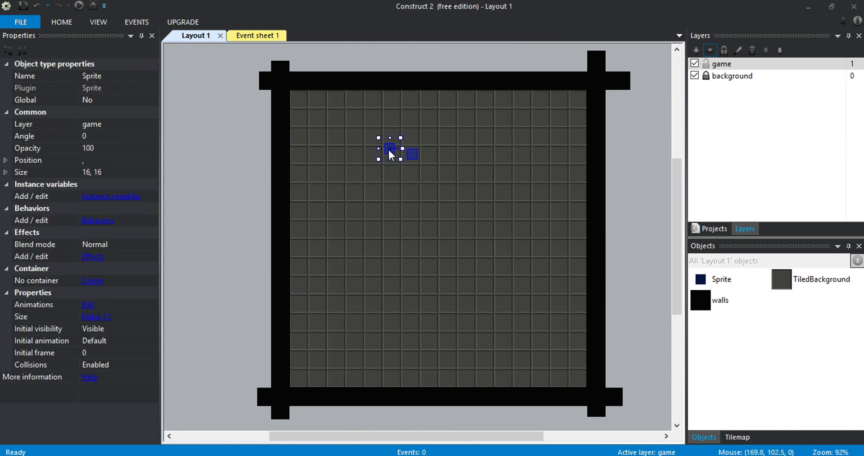
left_click_drag(390, 156, 383, 231, "ctrl")
left_click(382, 200)
left_click_drag(349, 189, 447, 255)
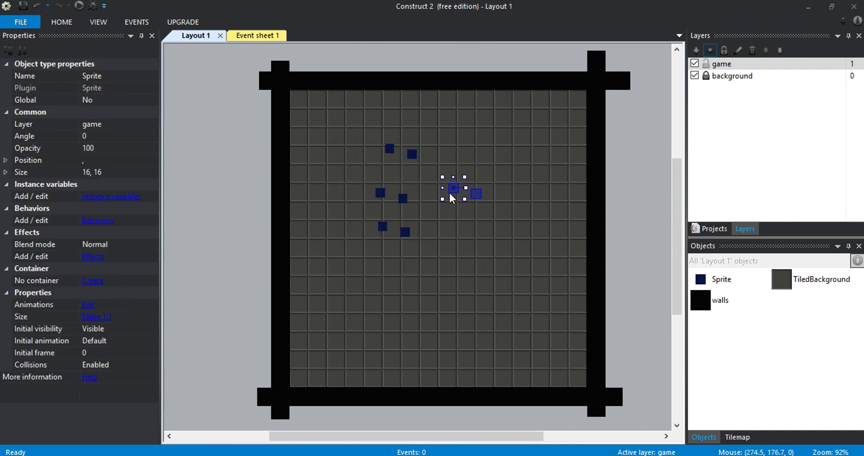
left_click_drag(450, 193, 450, 166, "ctrl")
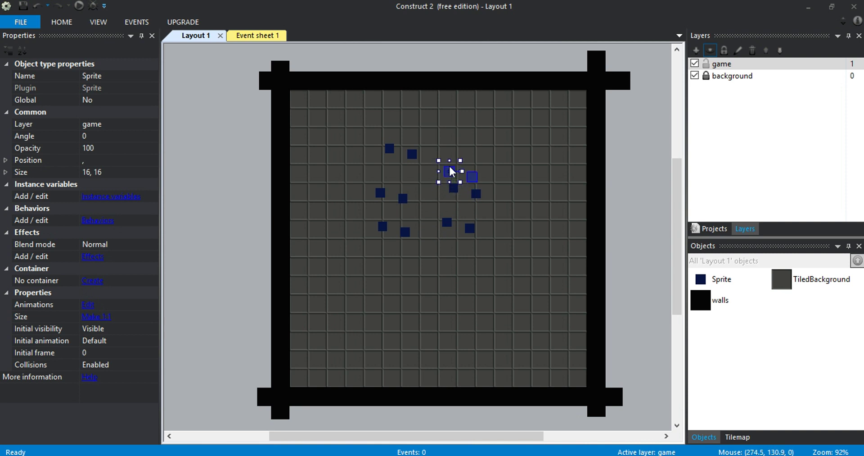
left_click_drag(356, 129, 504, 250)
left_click_drag(447, 225, 521, 203, "ctrl")
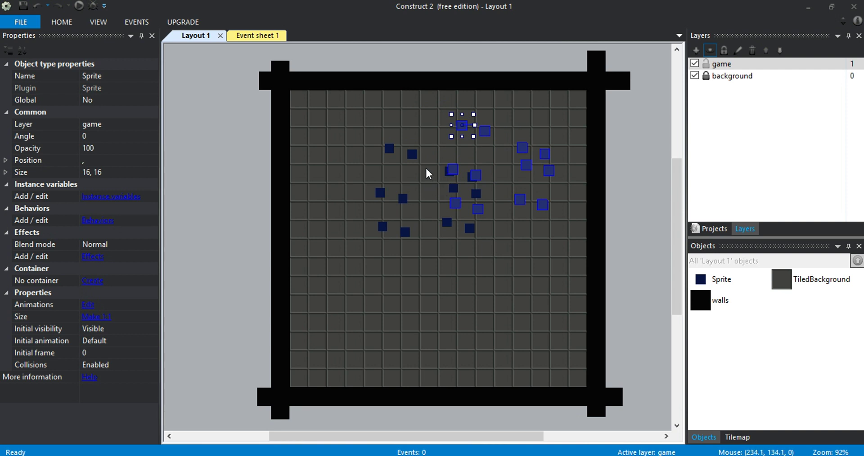
Delete all the small dark blue squares from the layout.
left_click(488, 268)
left_click_drag(566, 255, 348, 115)
key("Delete")
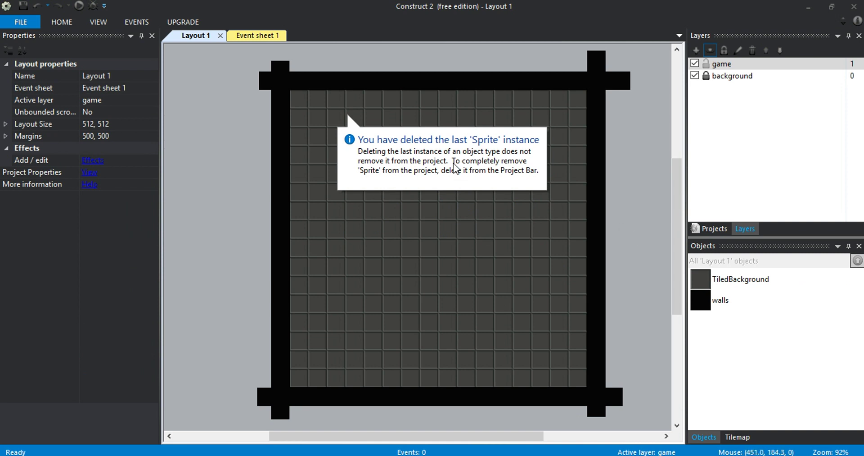
Place a new instance of the existing Sprite object on the floor and resize its image canvas to 32 by 32 pixels, stretching the image.
left_click(711, 226)
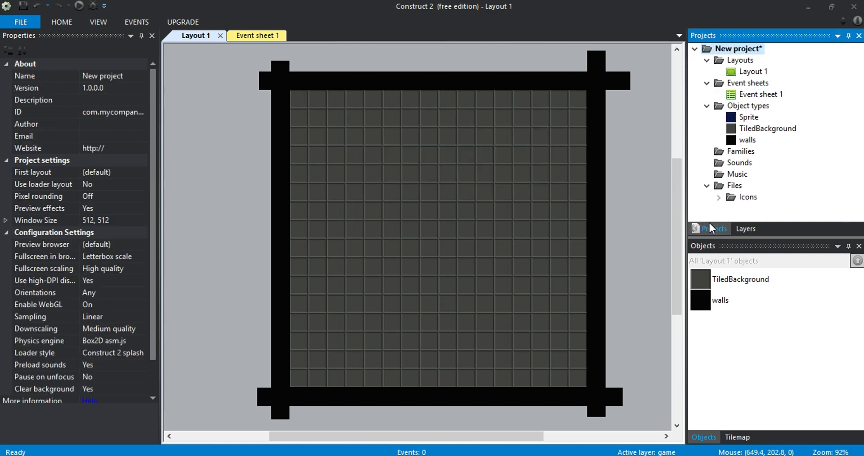
left_click_drag(744, 123, 402, 166)
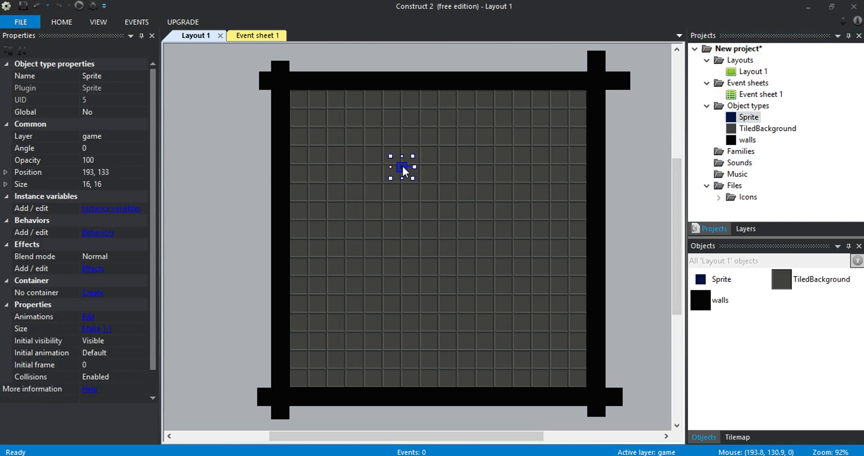
double_click(401, 163)
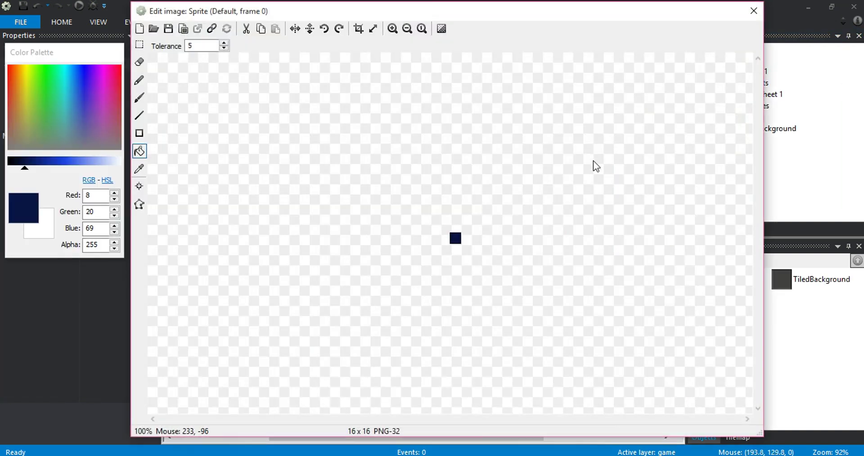
left_click(374, 29)
type("32")
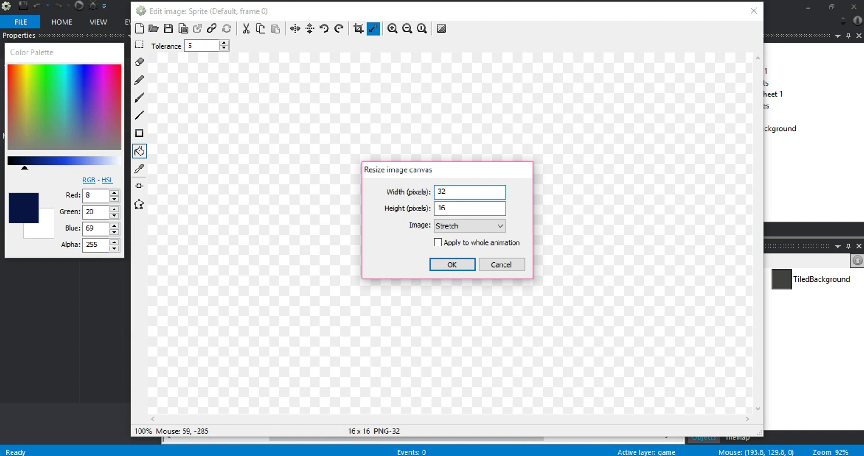
key("Tab")
key("Return")
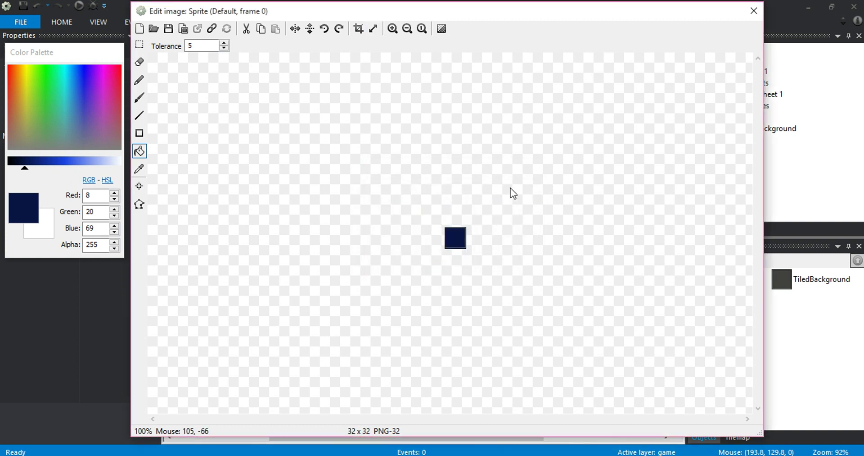
Paint over the blurred edges of the enlarged image with a size 16 brush in solid dark blue and close the image editor.
scroll(482, 242, "up", 3)
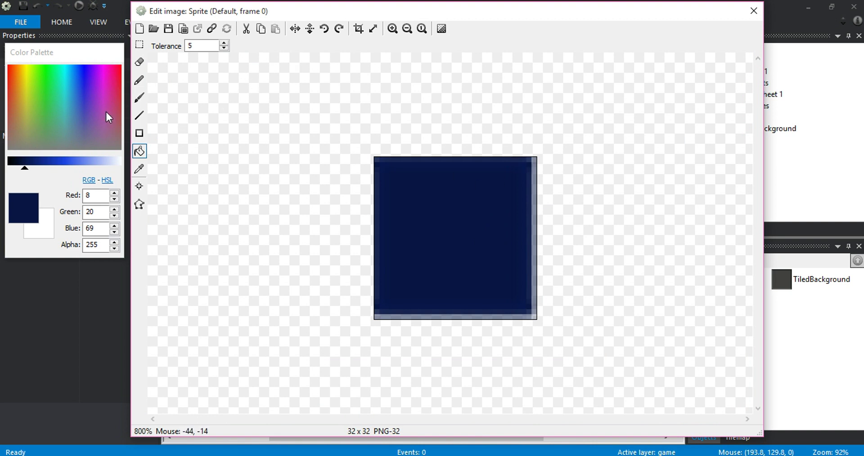
left_click(139, 97)
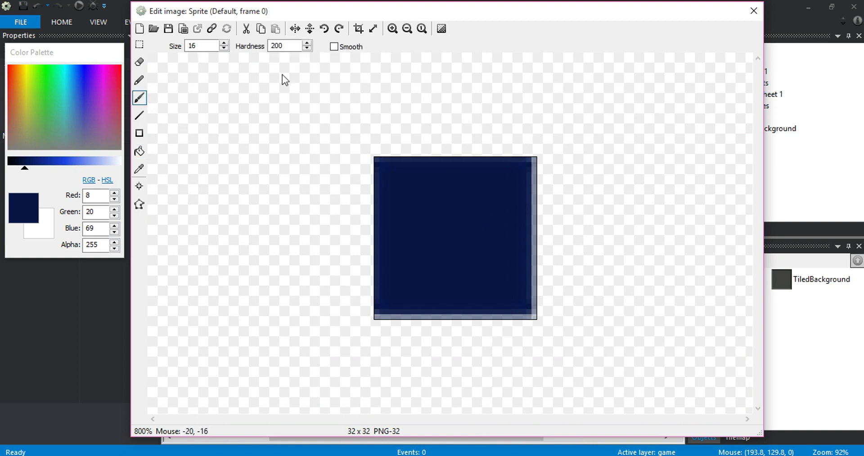
mouse_move(397, 187)
left_mouse_down()
mouse_move(744, 193)
mouse_move(548, 307)
left_mouse_up()
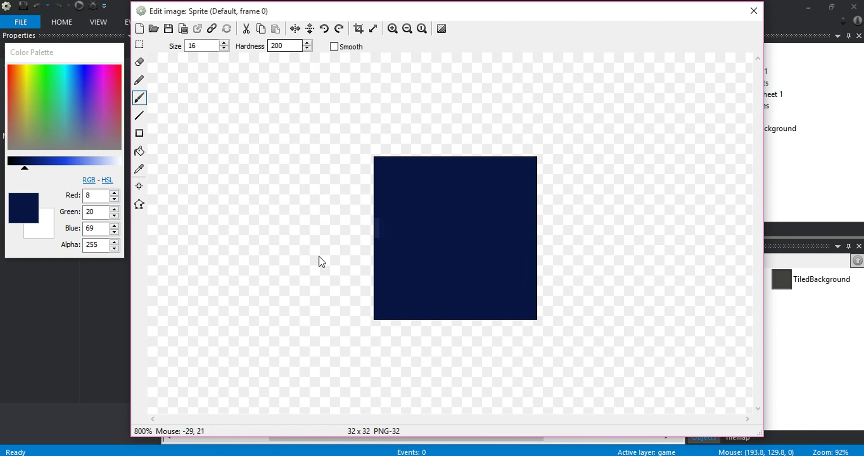
left_click_drag(321, 261, 405, 232)
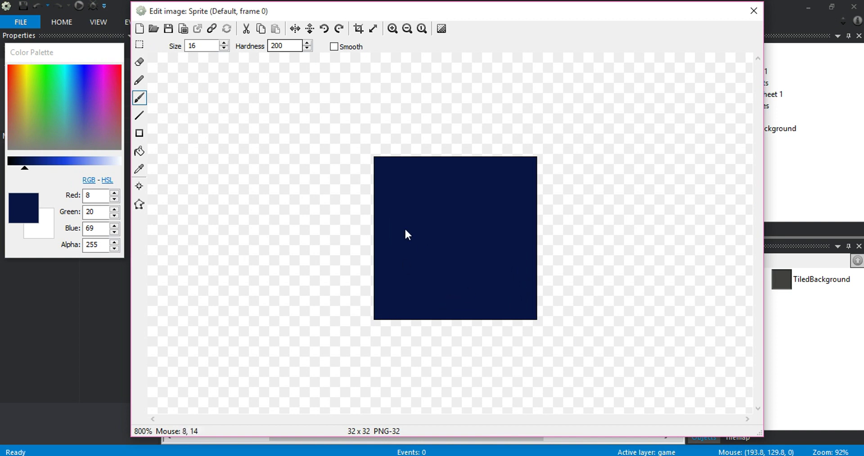
left_click(761, 6)
Scatter copies of the 32 by 32 dark blue square across the upper half of the tiled floor.
left_click_drag(409, 170, 451, 161)
left_click(471, 166)
left_click(321, 208)
left_click_drag(480, 203, 513, 223, "ctrl")
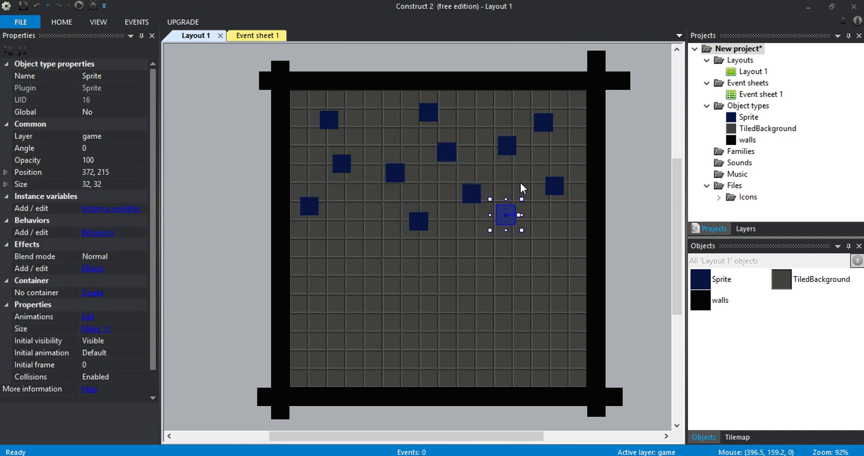
left_click(487, 171)
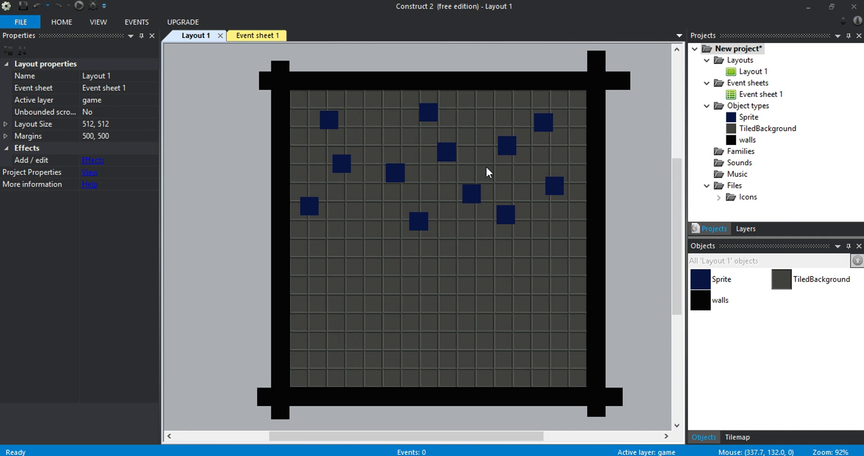
Insert a new Sprite object below the blue squares and resize its image canvas to 16 by 16 pixels.
double_click(463, 249)
double_click(468, 262)
left_click(447, 261)
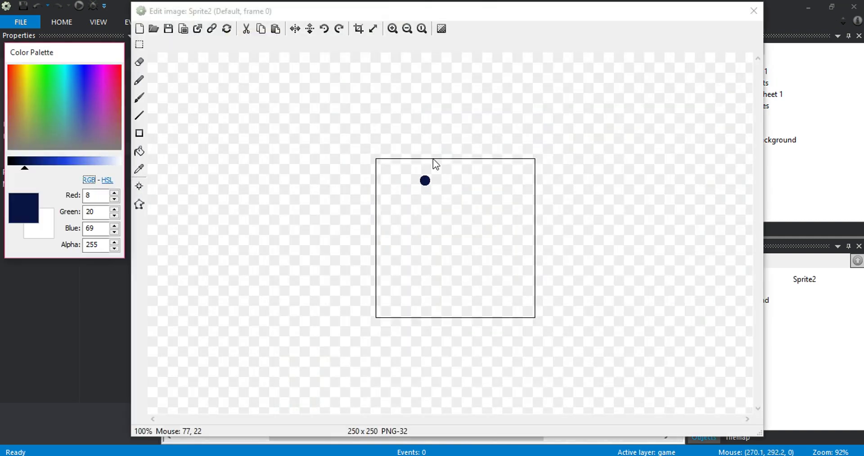
left_click(374, 29)
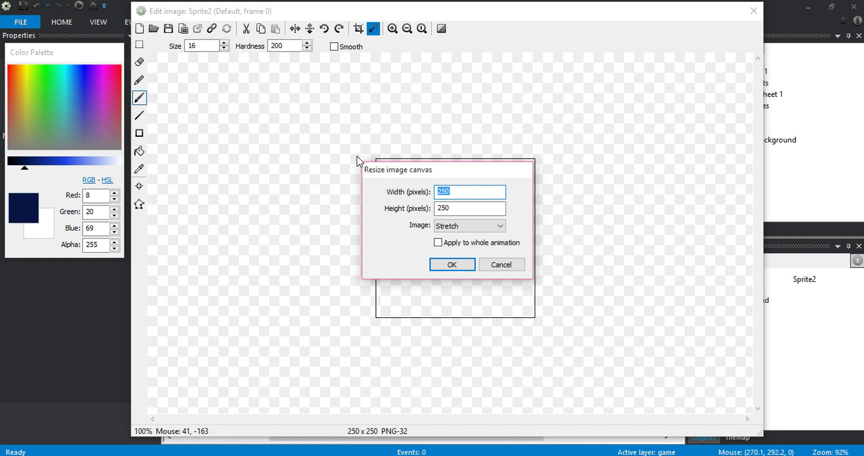
type("16")
key("Tab")
type("1")
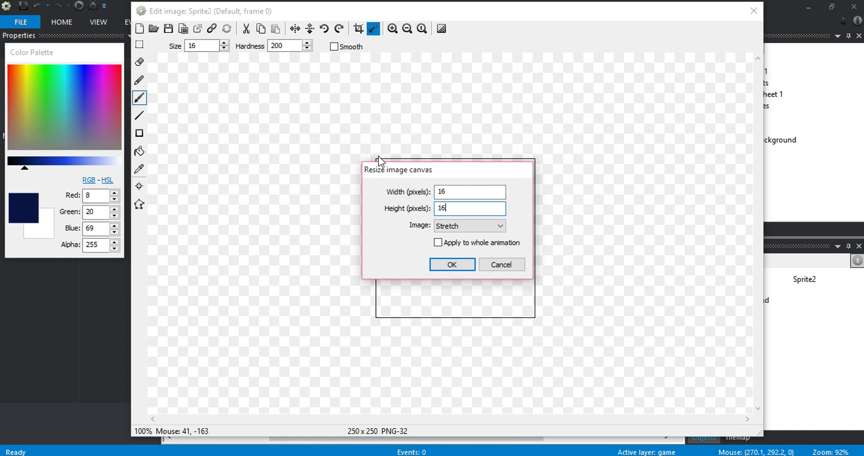
key("Return")
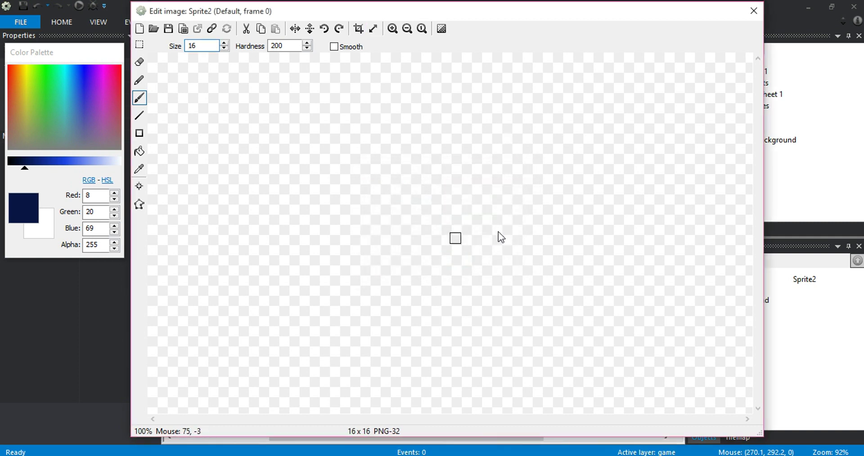
Paint a round purple shape (RGB 86, 2, 105) in the 16 by 16 image with the size 16 brush and close the image editor.
scroll(501, 236, "up", 5, "ctrl")
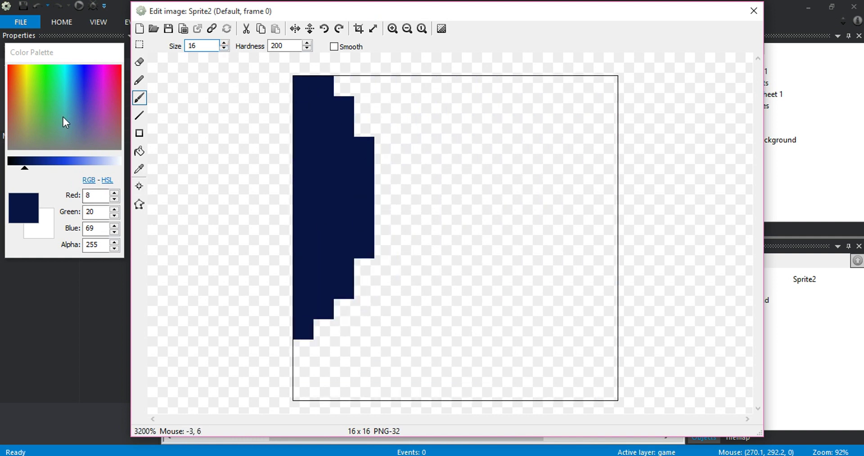
left_click_drag(110, 63, 98, 66)
left_click_drag(45, 164, 31, 164)
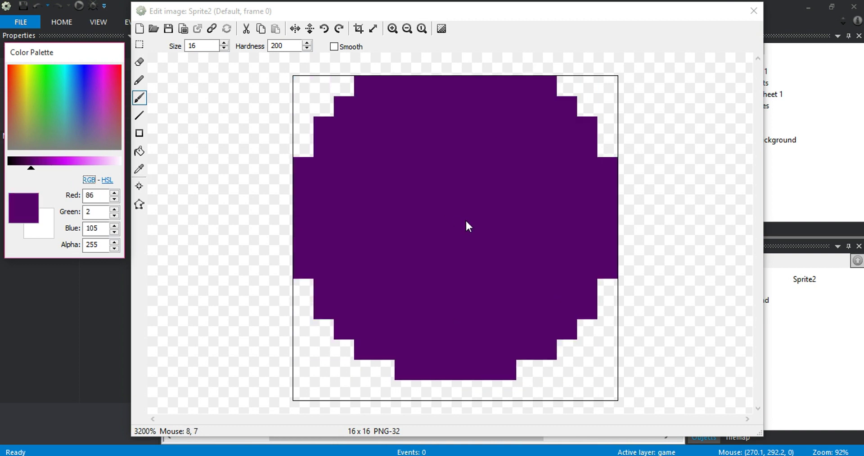
left_click(468, 245)
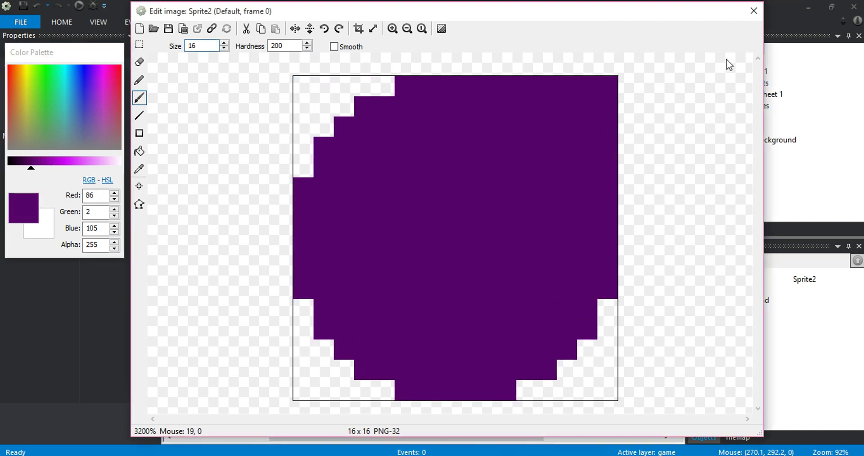
left_click(752, 12)
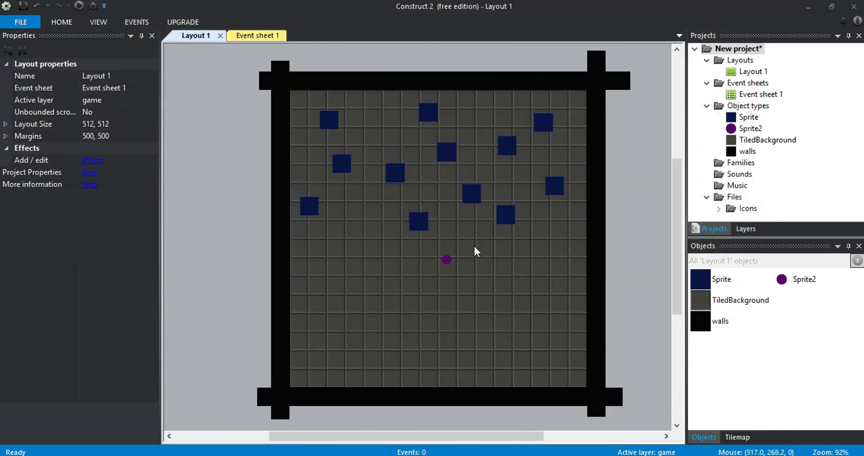
Reposition the purple circle on the tiled floor below the blue squares.
scroll(478, 259, "up", 3, "ctrl")
scroll(480, 266, "down", 2, "ctrl")
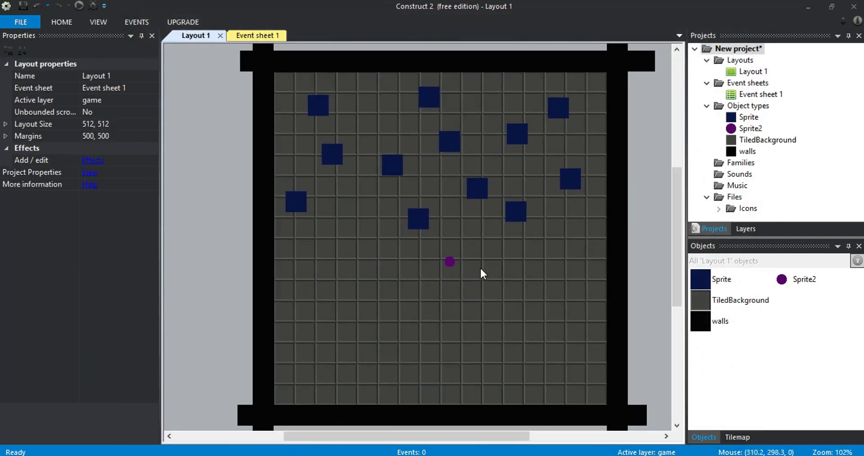
scroll(478, 278, "down", 1, "ctrl")
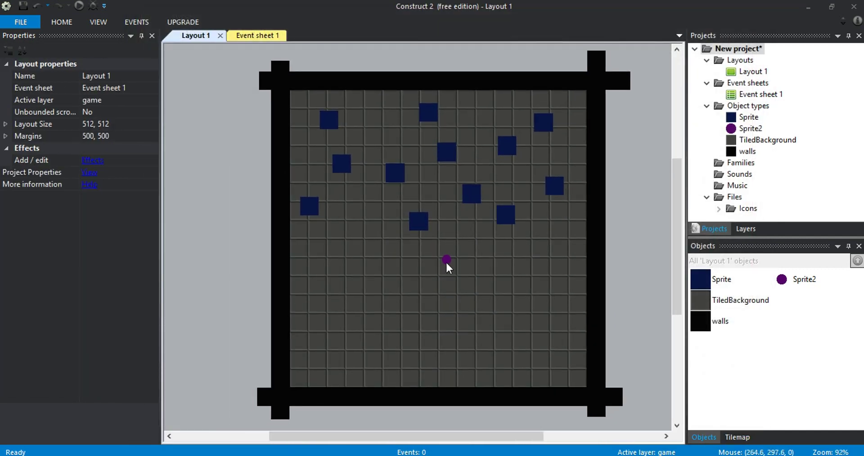
left_click_drag(447, 260, 386, 286)
left_click(409, 256)
Insert another new Sprite object in the lower part of the floor and resize its image canvas to 32 by 16 pixels.
double_click(490, 304)
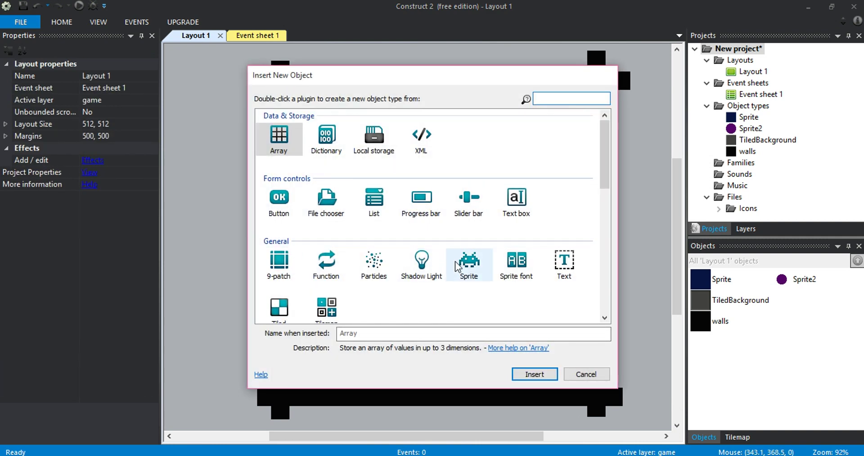
double_click(468, 261)
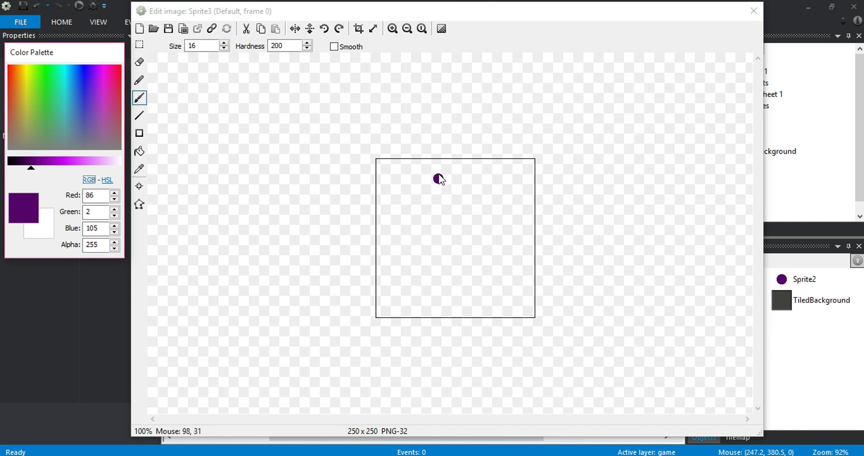
left_click(375, 29)
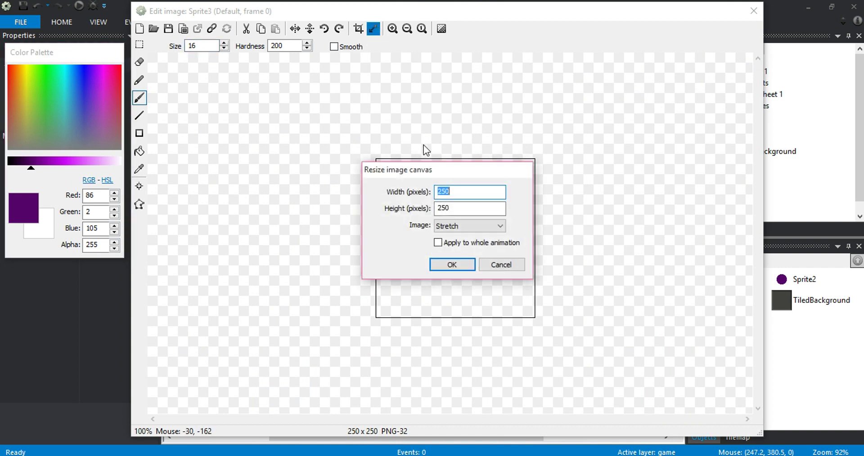
type("32")
key("Tab")
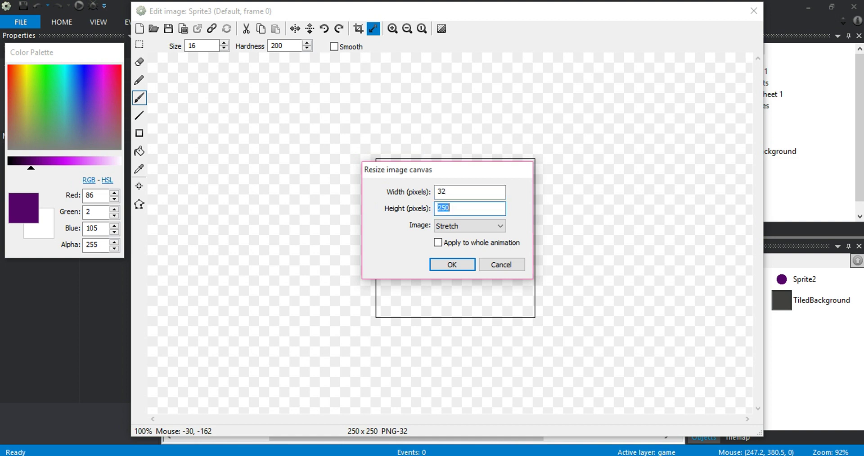
type("16")
key("Return")
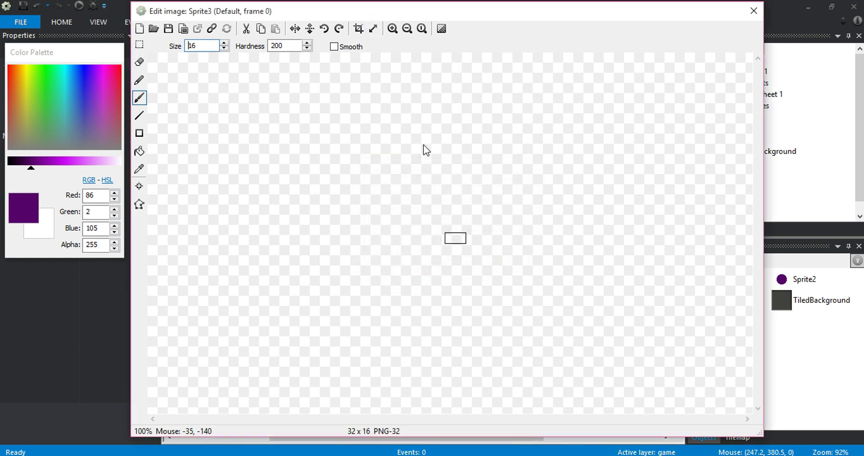
Try painting the upper-left corner of the 32 by 16 image purple with the size 16 brush, undoing each stroke.
scroll(511, 194, "up", 3, "ctrl")
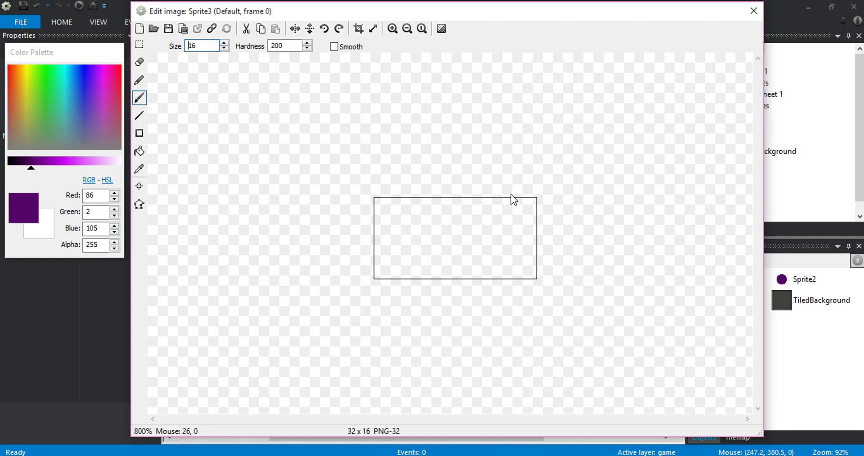
left_click(370, 161)
key("ctrl+z")
key("ctrl+z")
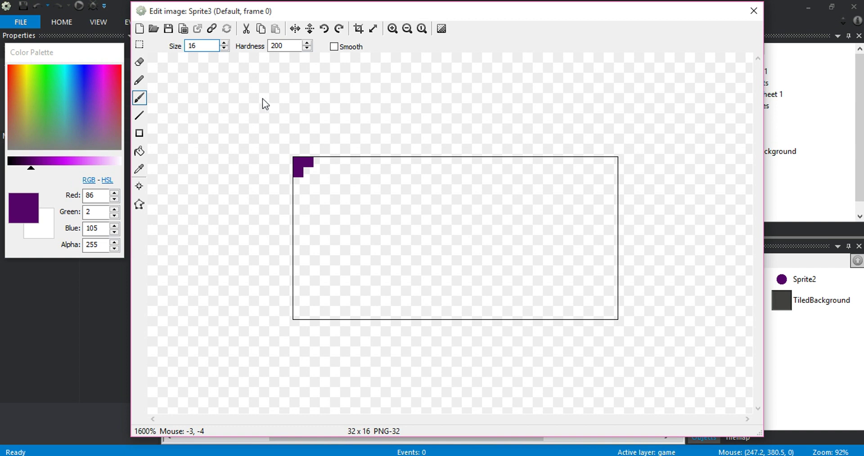
key("ctrl+z")
mouse_move(300, 130)
left_mouse_down()
mouse_move(338, 128)
mouse_move(309, 168)
left_mouse_up()
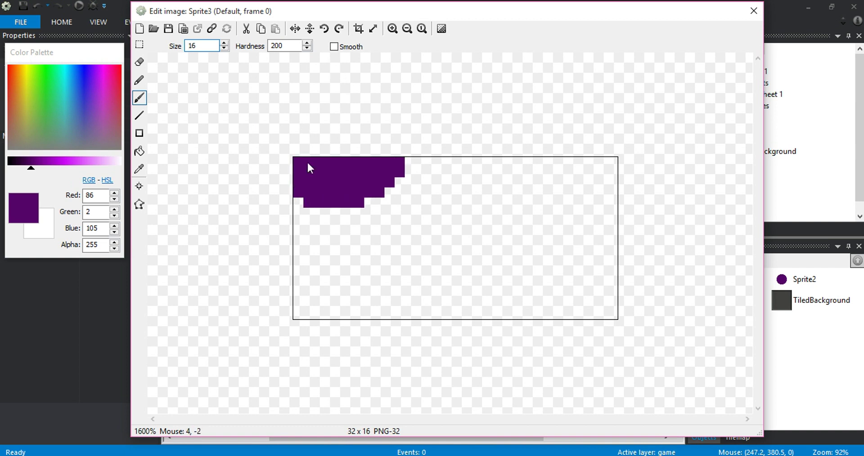
key("ctrl+z")
Choose the Line tool with thickness 1 and set the drawing colour to opaque black (RGB 0, 0, 0).
left_click(139, 204)
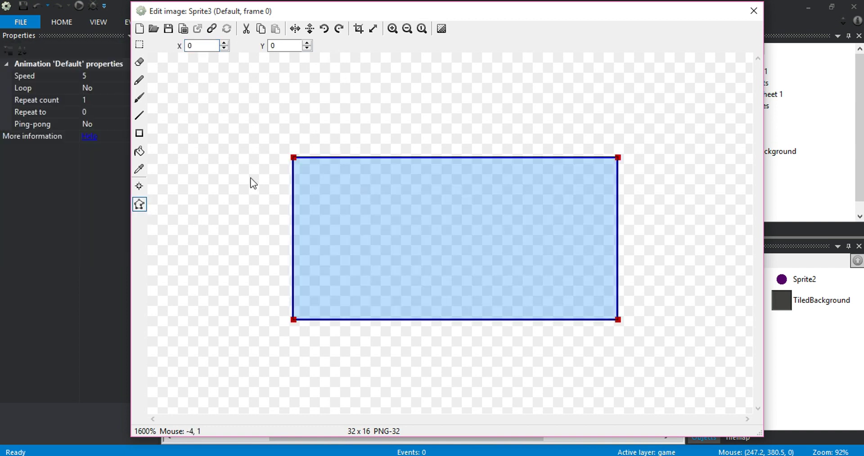
left_click(140, 116)
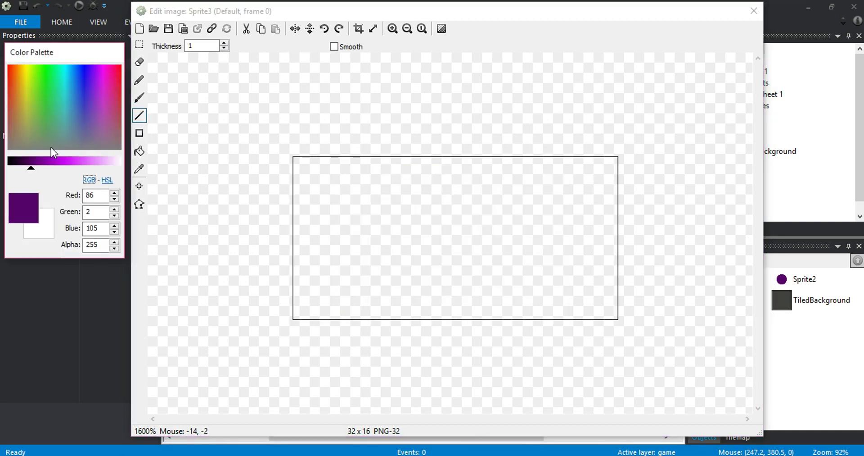
left_click_drag(22, 161, 8, 162)
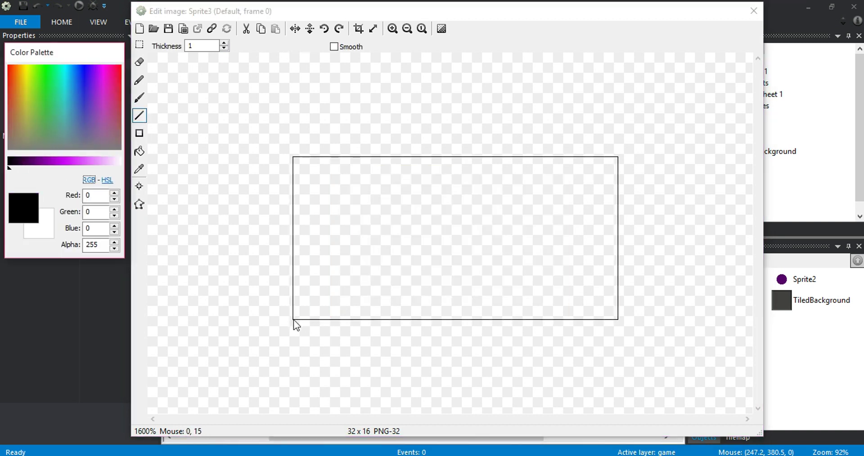
Outline a black trapezoid across the 32 by 16 image, with slanted sides and a short flat top edge.
left_click_drag(293, 320, 470, 154)
left_click_drag(611, 309, 444, 149)
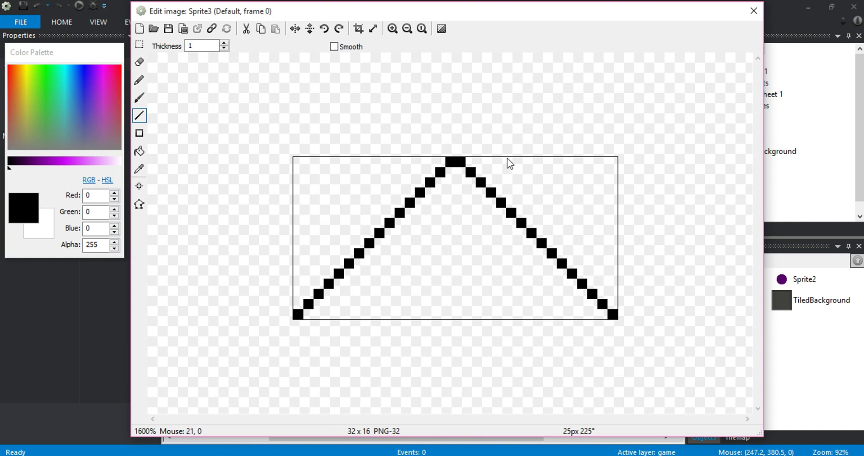
left_click_drag(512, 165, 633, 326)
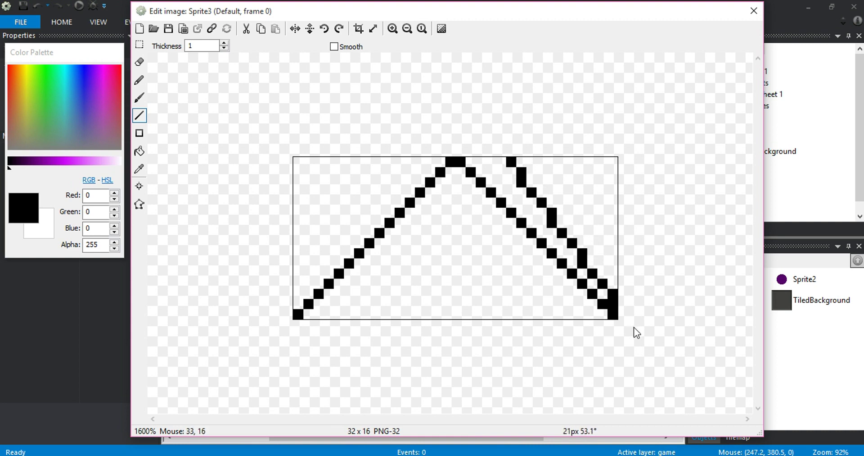
left_click_drag(497, 161, 410, 168)
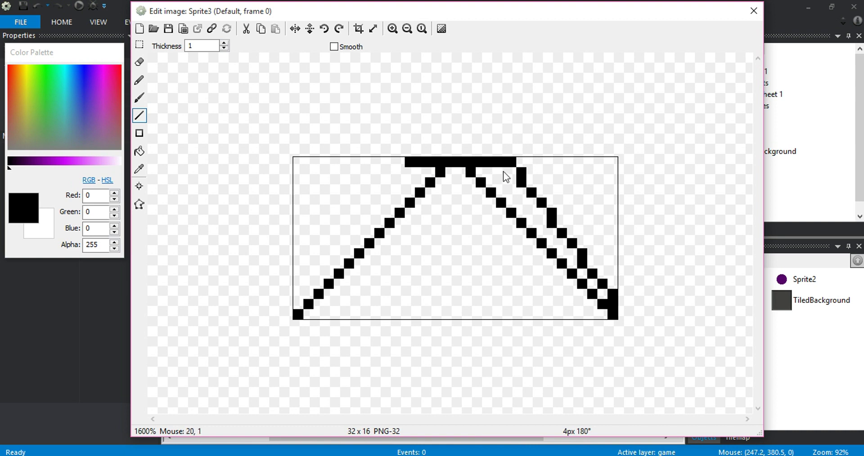
left_click_drag(398, 163, 281, 322)
key("ctrl+z")
mouse_move(390, 162)
left_mouse_down()
mouse_move(299, 320)
mouse_move(290, 315)
left_mouse_up()
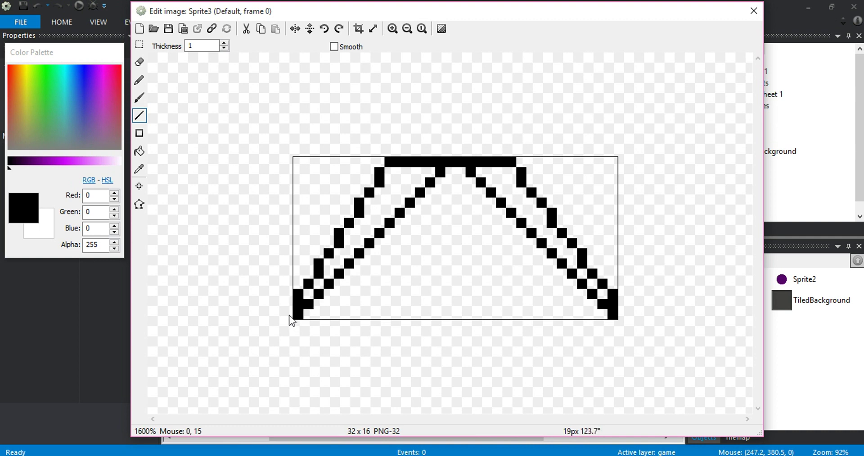
Fill the interior sections of the outlined trapezoid with black, including the small gaps near its lower-right corner.
left_click(140, 150)
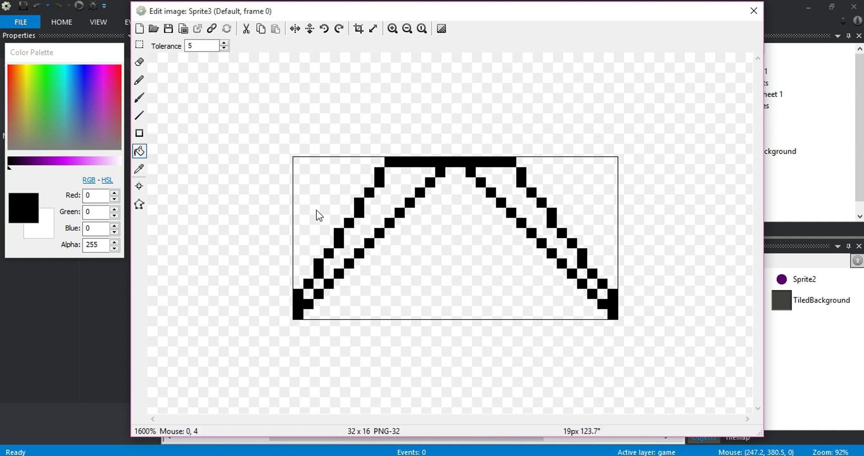
left_click(378, 212)
left_click(425, 270)
left_click(536, 214)
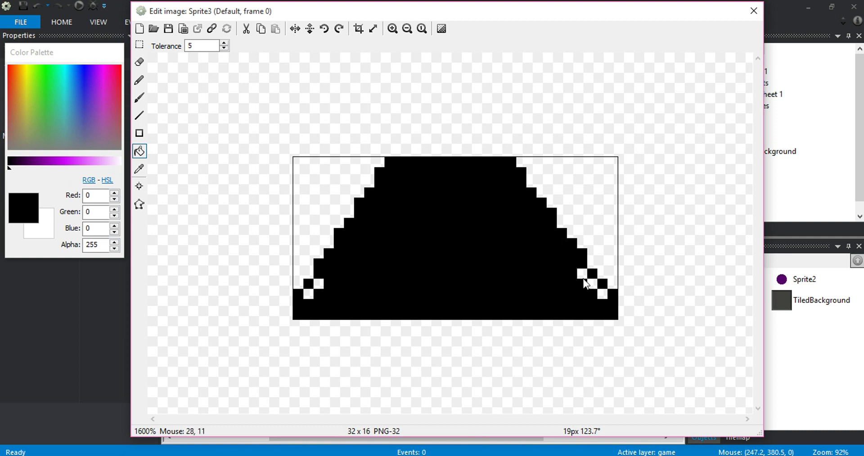
left_click(586, 277)
left_click(603, 292)
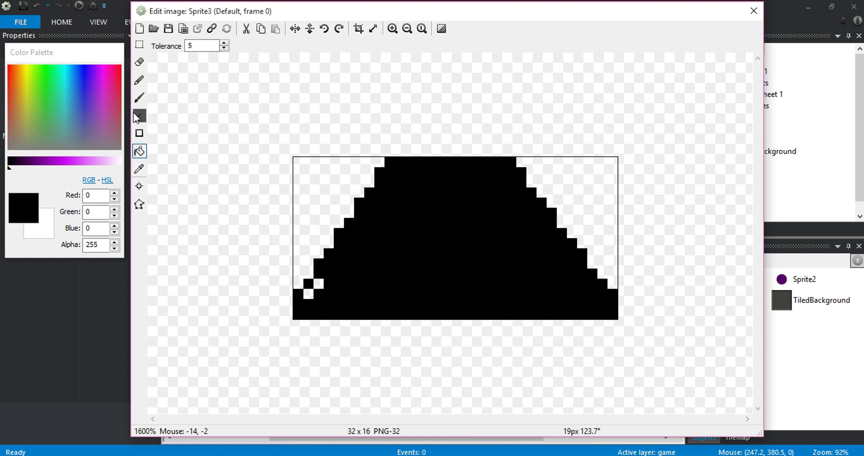
Paint the entire 32 by 16 image black with the size 16 brush.
left_click(139, 96)
left_click(303, 195)
left_click(567, 223)
left_click(367, 283)
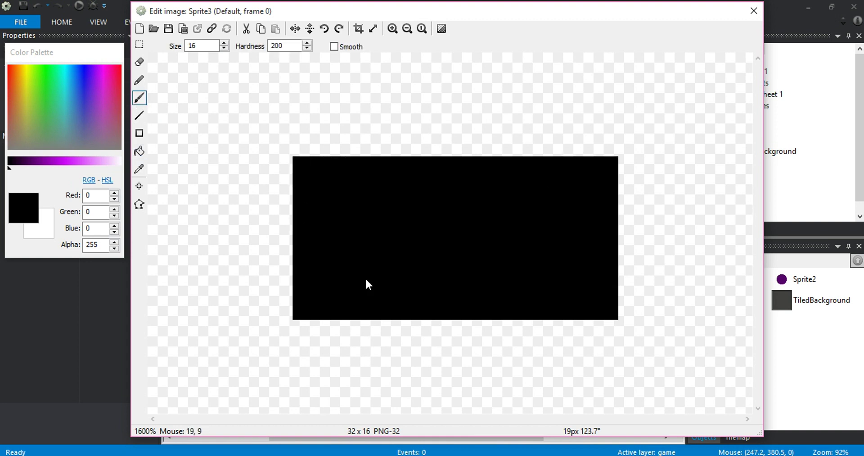
Set the colour's alpha to 0 and draw transparent lines diagonally across the black image's upper-left corner and along its top edge.
left_click(139, 114)
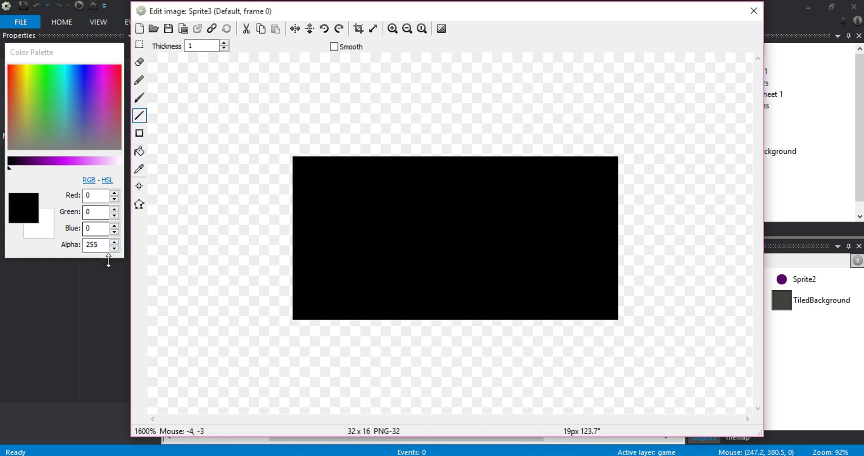
left_click(95, 244)
type("0")
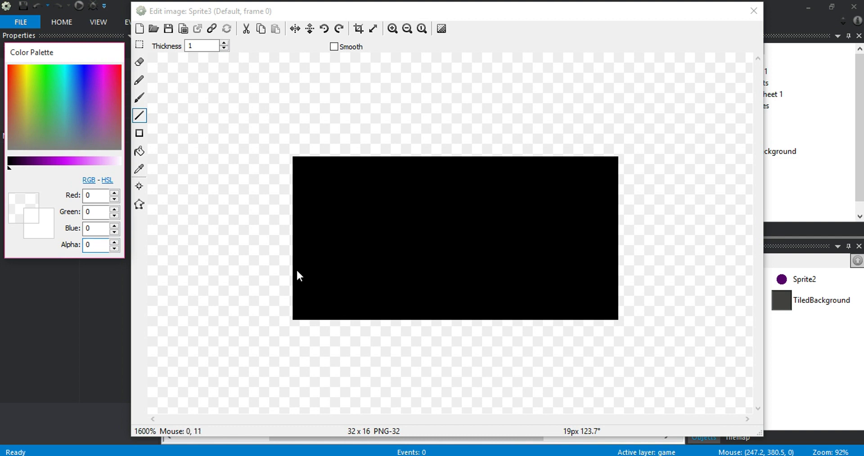
left_click_drag(297, 263, 295, 284)
left_click_drag(295, 283, 362, 204)
left_click_drag(389, 162, 301, 164)
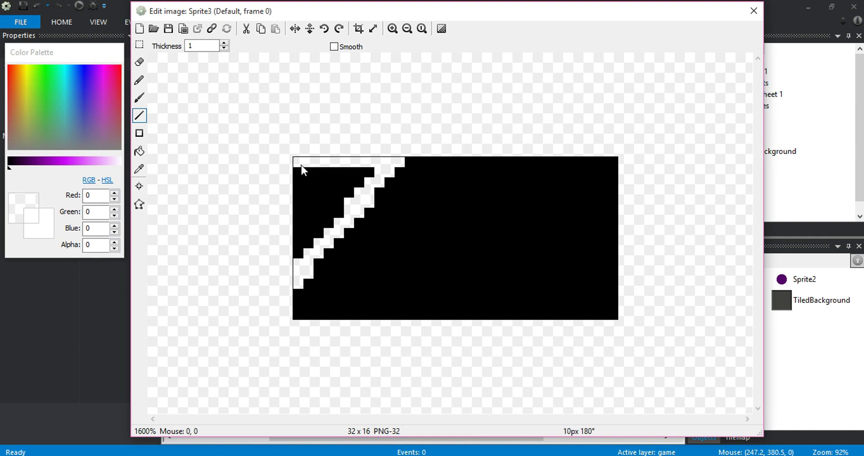
Cut the upper-right corner with matching transparent lines, undo stray strokes, and clear both corners with the transparent fill to leave a black trapezoid.
mouse_move(617, 166)
left_mouse_down()
mouse_move(523, 164)
mouse_move(620, 297)
mouse_move(572, 174)
mouse_move(531, 142)
mouse_move(523, 146)
left_mouse_up()
key("ctrl+z")
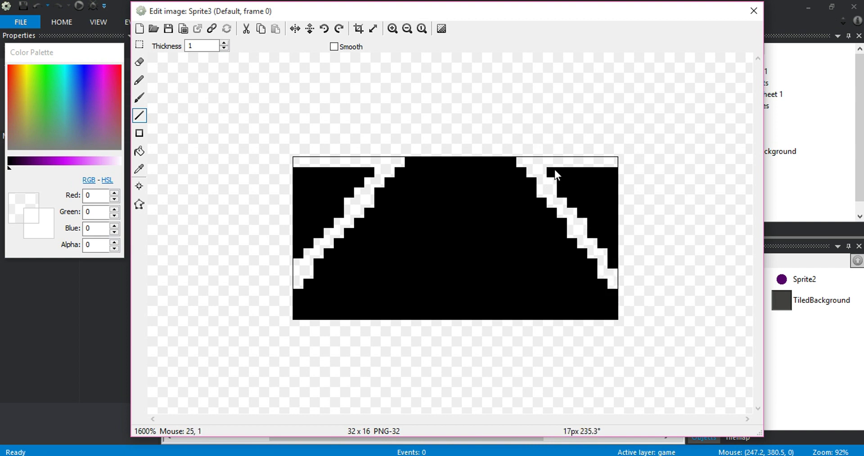
left_click_drag(306, 283, 647, 293)
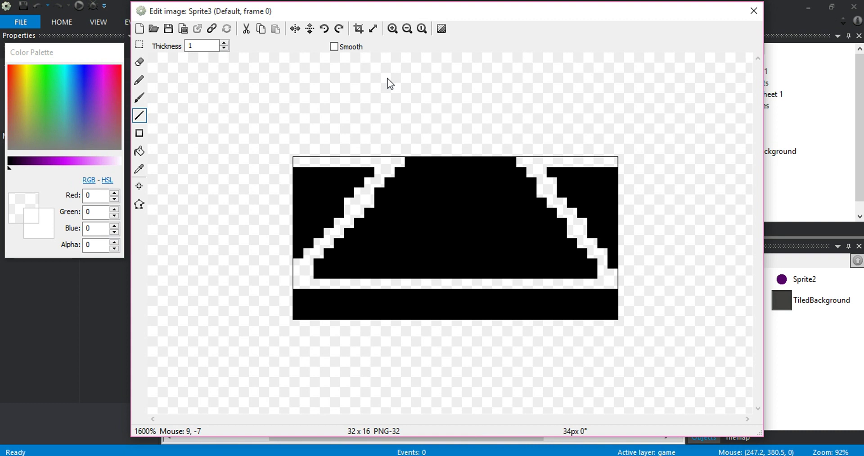
key("ctrl+z")
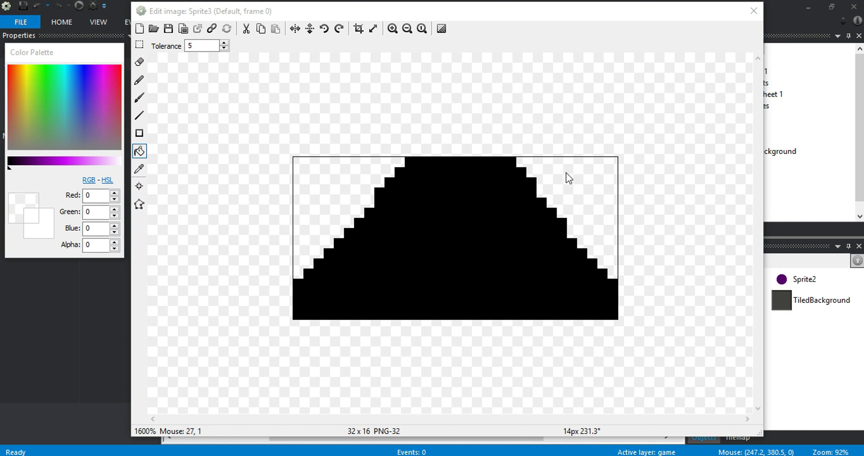
Return to the Line tool and set the drawing colour's alpha to 255.
left_click(140, 116)
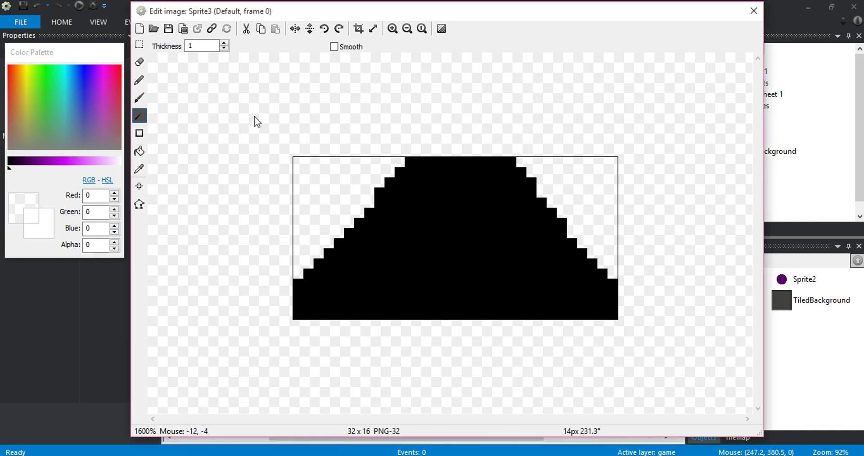
double_click(97, 245)
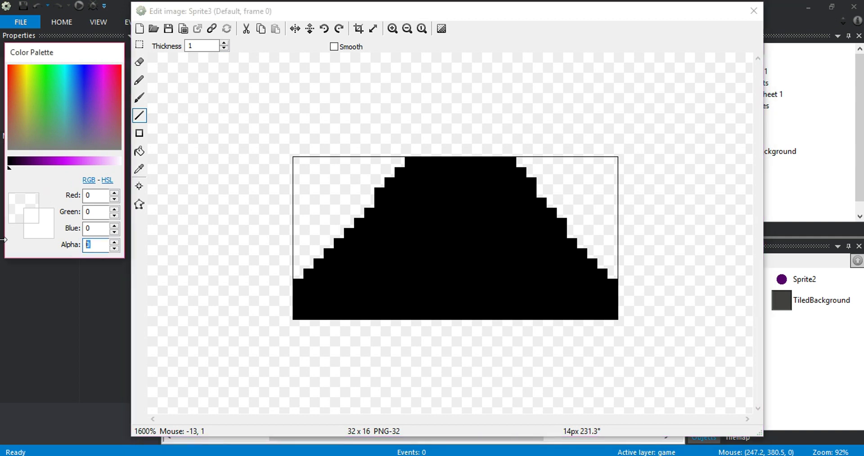
type("255")
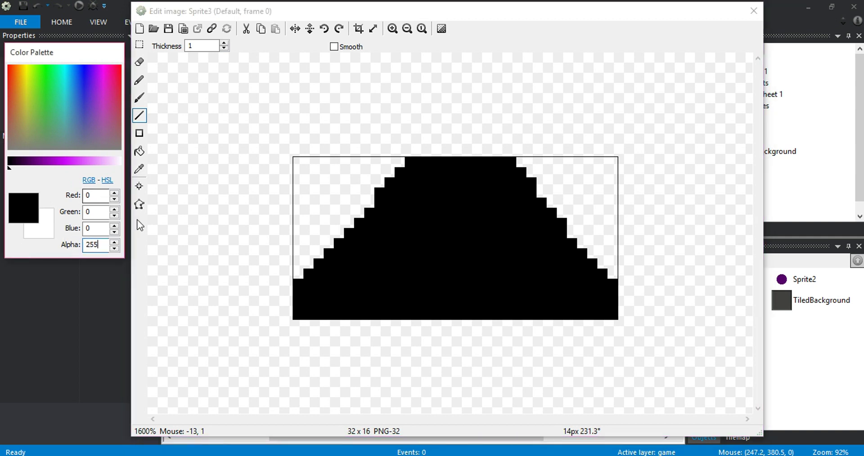
Fit the left side of the collision polygon to the trapezoid, with points at about (0, 12) and (11, 0).
left_click(139, 204)
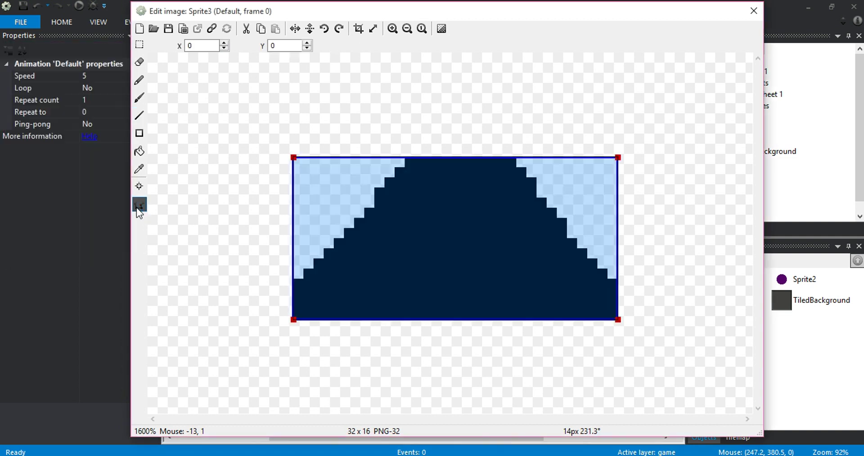
double_click(294, 158)
left_click_drag(293, 157, 283, 278)
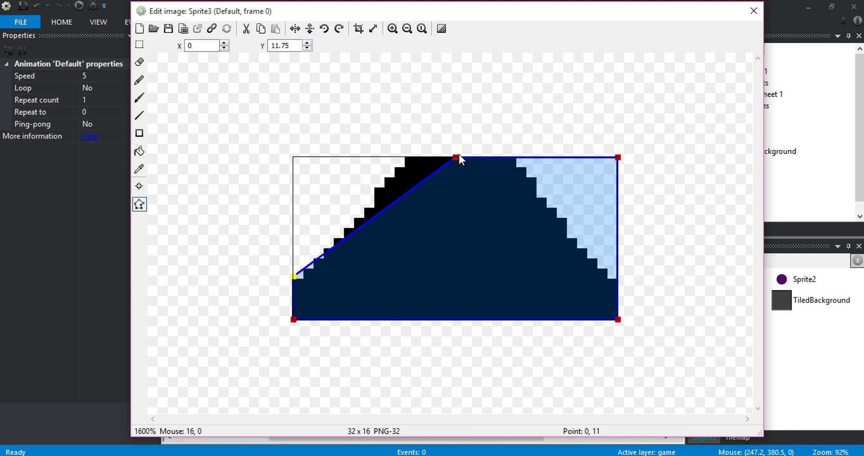
left_click_drag(455, 157, 401, 145)
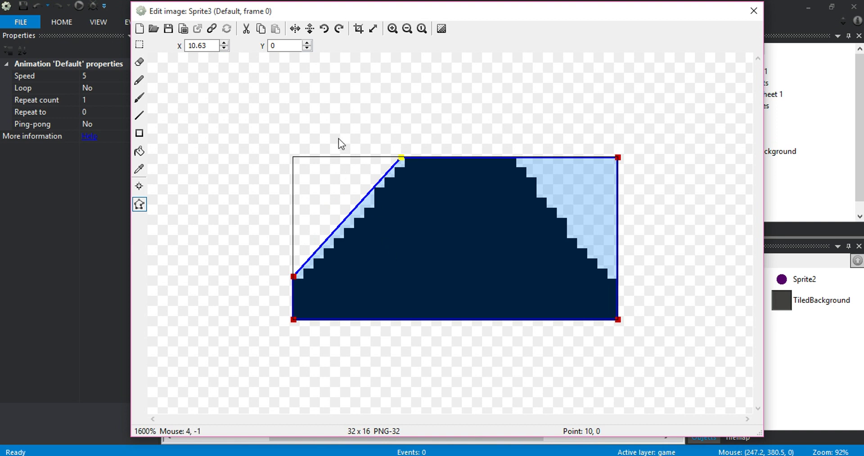
left_click_drag(403, 157, 407, 139)
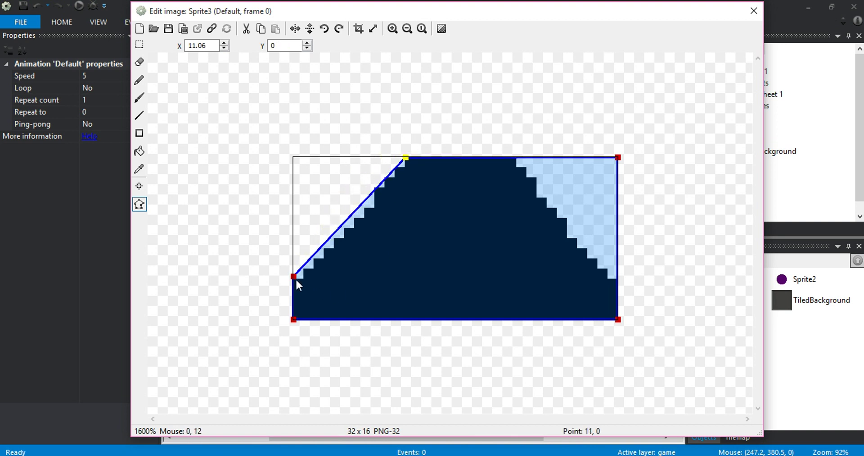
left_click_drag(295, 278, 292, 279)
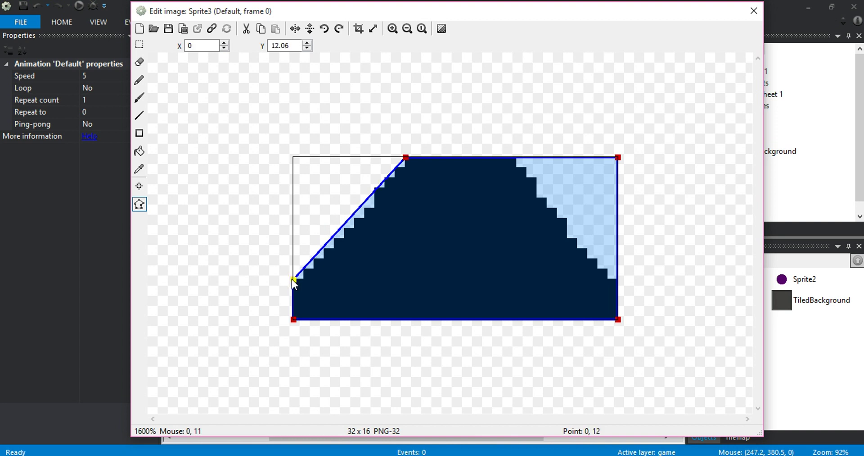
left_click_drag(405, 158, 404, 154)
Fit the right side of the collision polygon with points at about (22.3, 0) and (32, 12), then close the image editor.
double_click(618, 156)
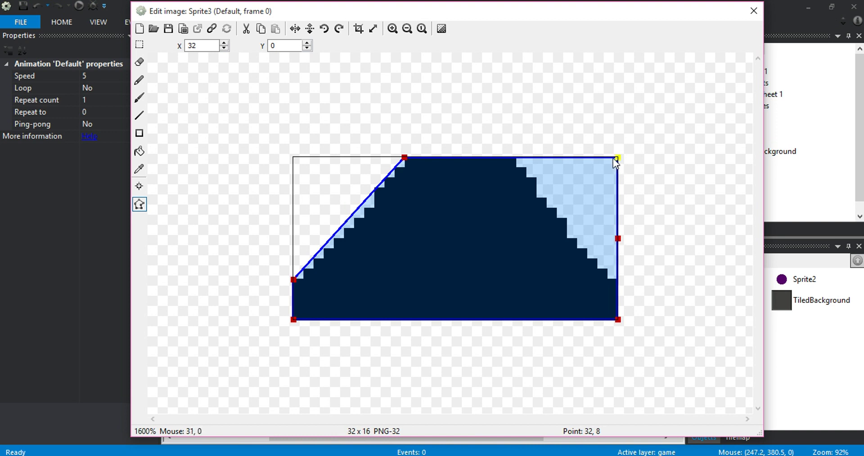
left_click(404, 157)
double_click(404, 158)
left_click(511, 158)
key("Delete")
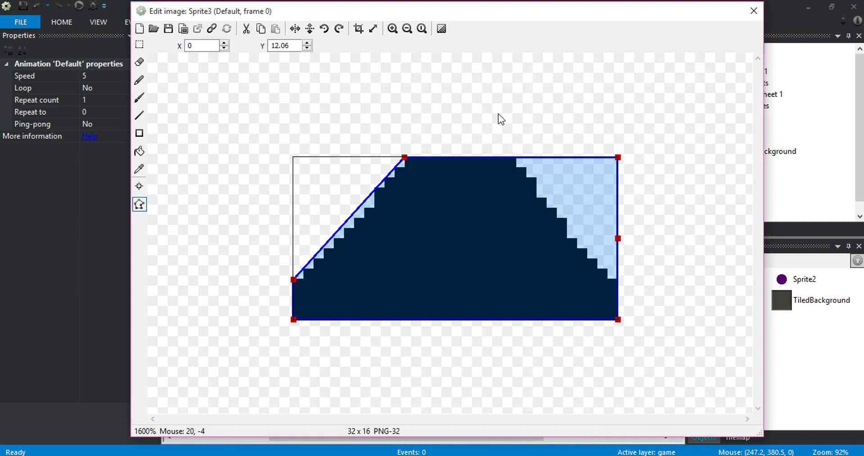
left_click_drag(618, 158, 517, 134)
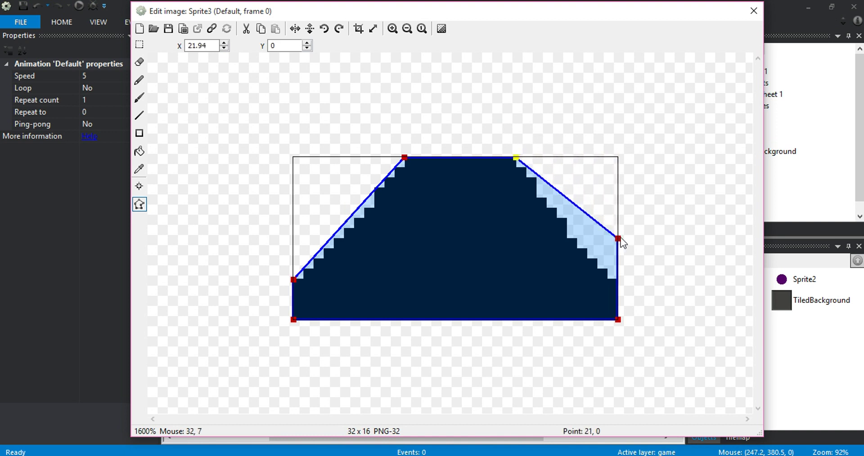
left_click_drag(620, 238, 634, 277)
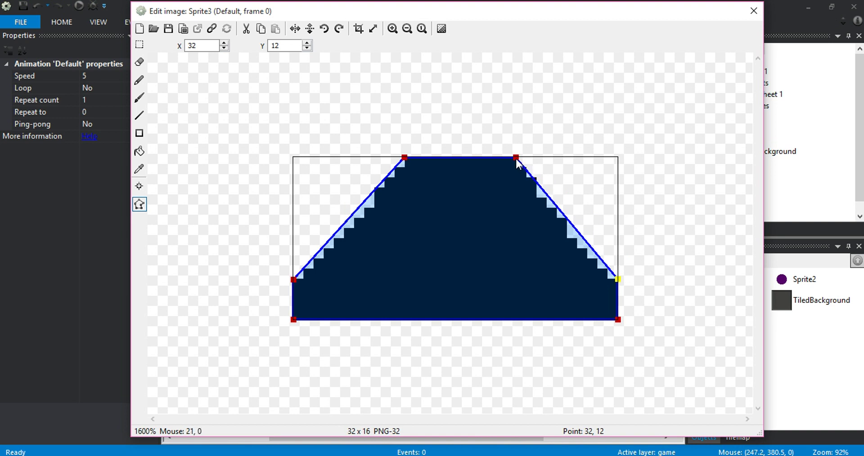
left_click_drag(517, 159, 517, 150)
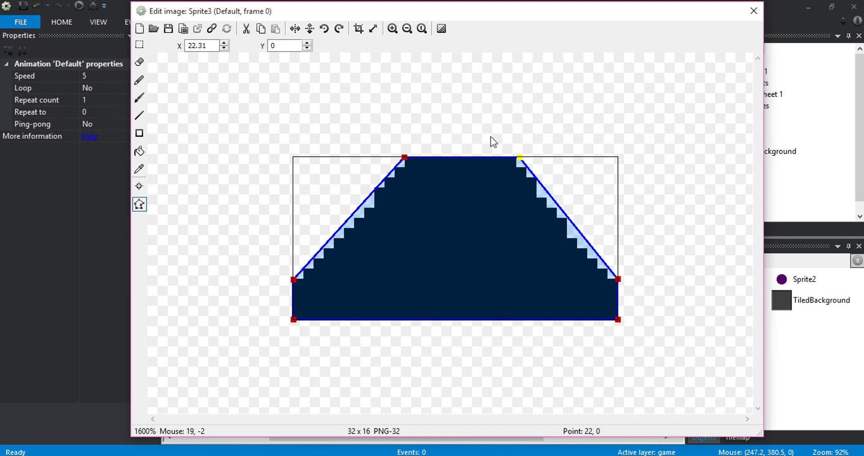
left_click(753, 11)
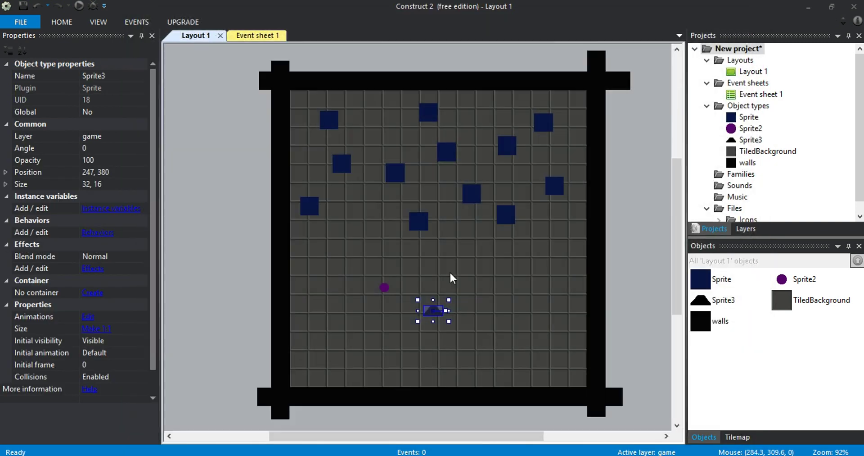
Move the black trapezoid sprite down to the middle of the floor, just above the bottom wall.
left_click(477, 257)
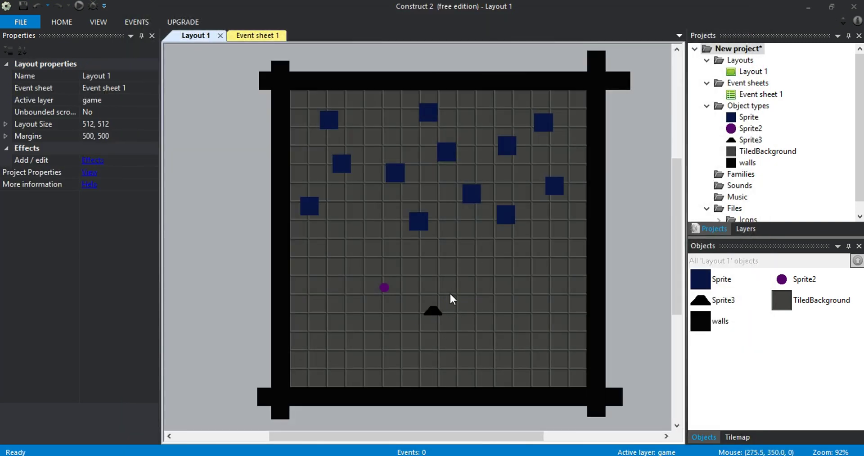
left_click_drag(434, 313, 431, 351)
left_click(440, 285)
left_click(434, 303)
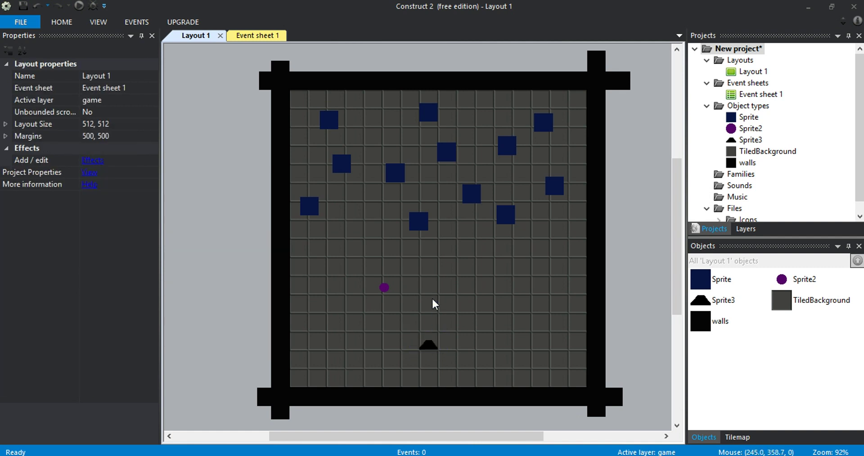
scroll(471, 315, "up", 1, "ctrl")
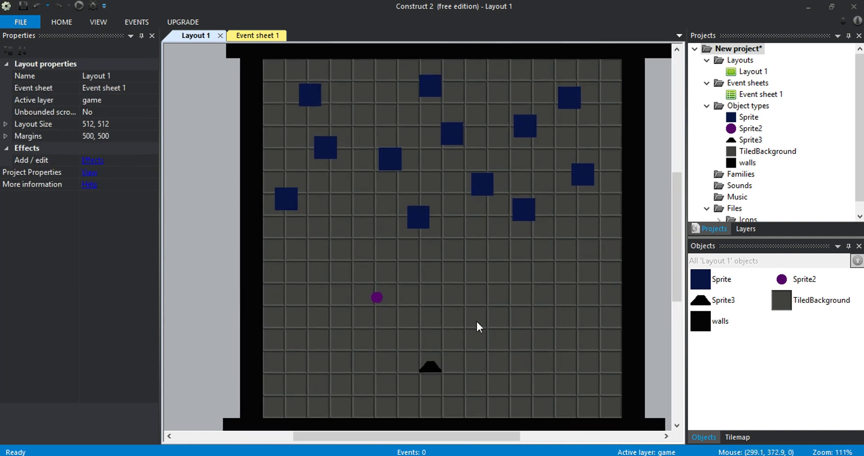
mouse_move(434, 370)
left_mouse_down()
mouse_move(444, 387)
mouse_move(434, 373)
left_mouse_up()
left_click(443, 315)
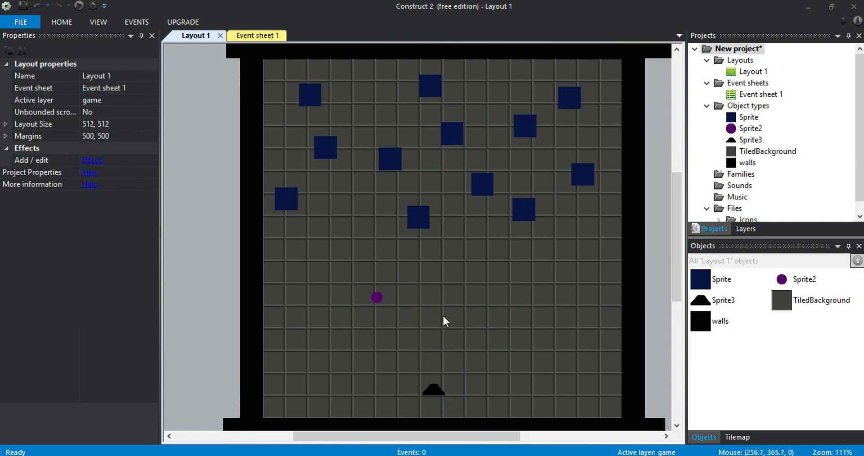
Rename the black trapezoid sprite's object type as paddle.
left_click(720, 300)
right_click(720, 300)
left_click(739, 386)
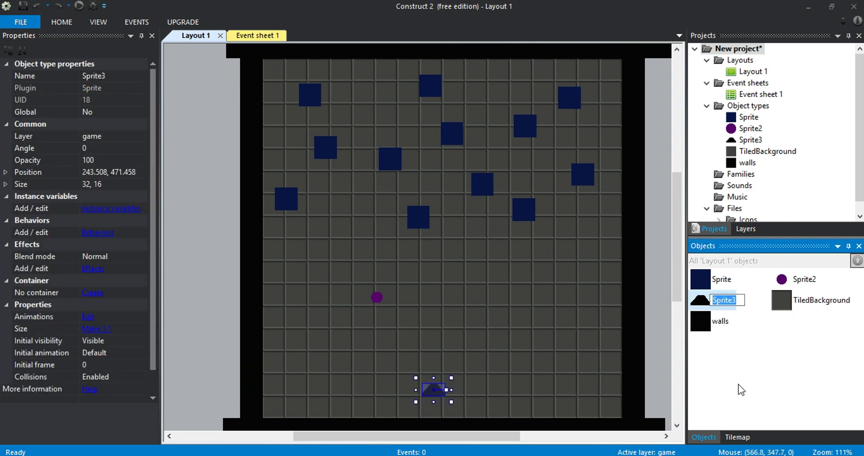
type("paddle")
key("Return")
Rename the dark blue block's object type as brick.
right_click(723, 278)
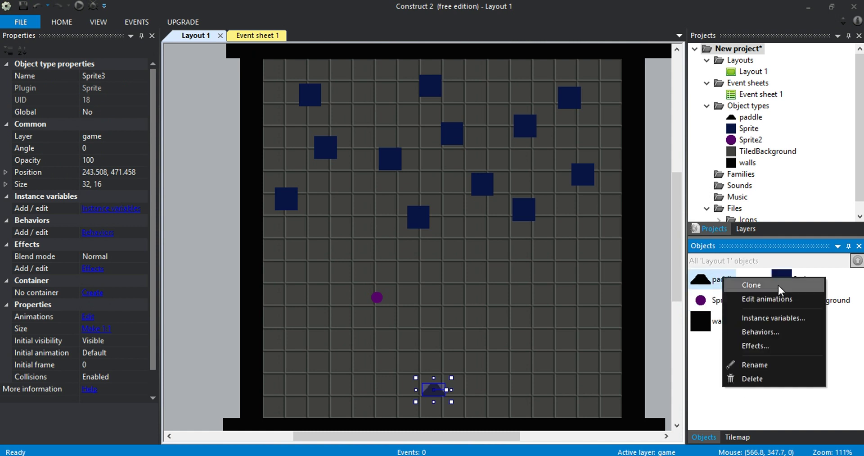
left_click(801, 276)
right_click(800, 275)
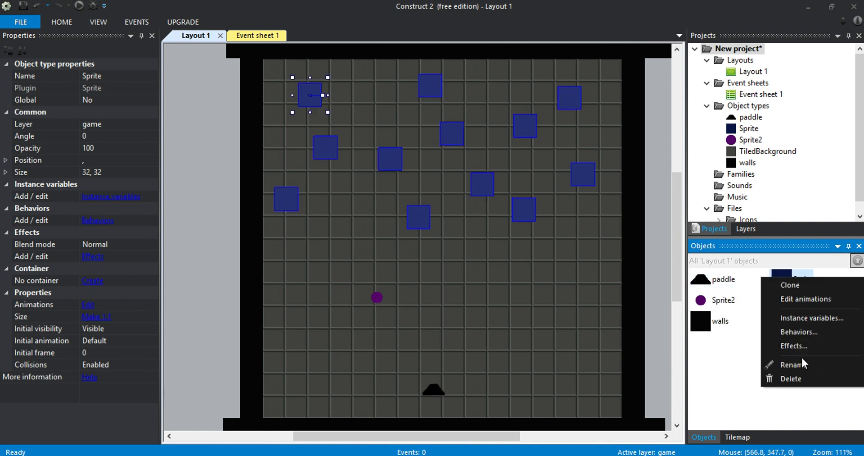
left_click(792, 364)
type("brick")
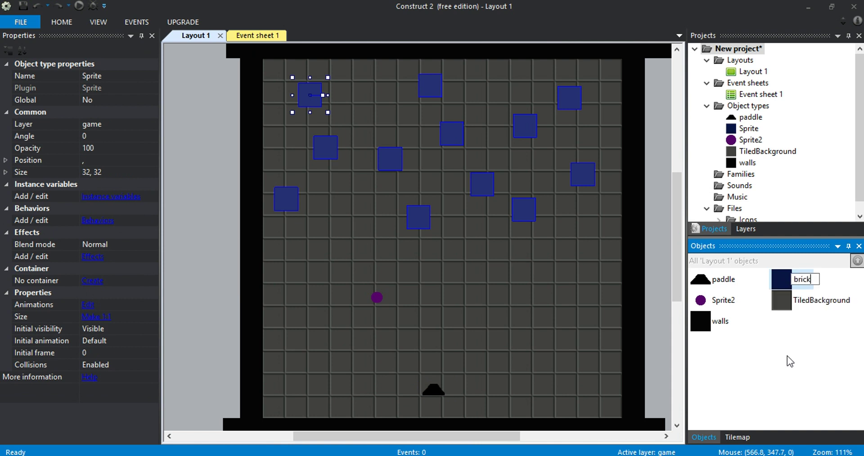
key("Return")
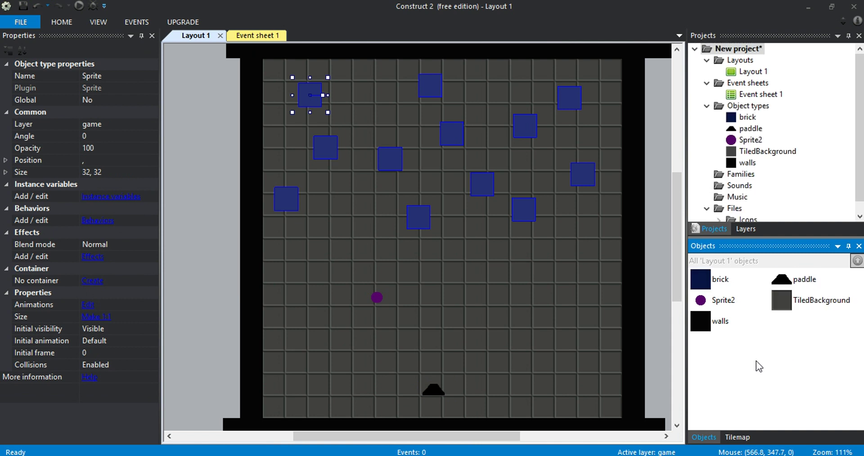
Move the paddle slightly down and to the left, closer to the bottom wall, and deselect it.
left_click(548, 286)
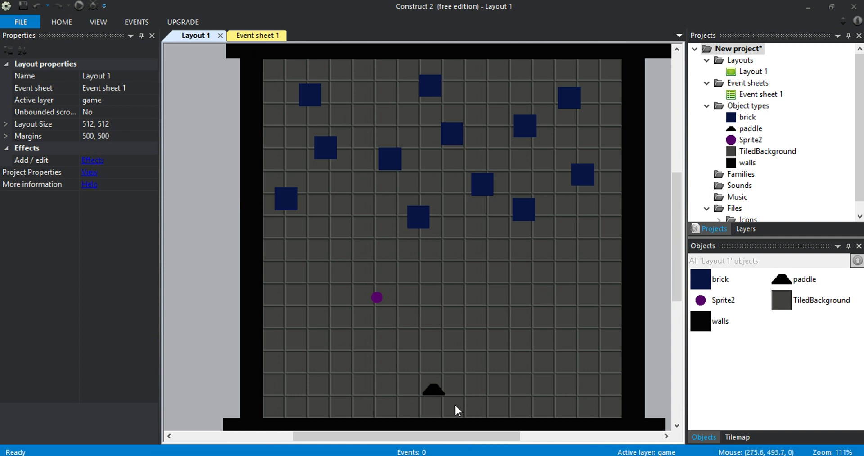
left_click_drag(435, 393, 431, 400)
left_click(431, 355)
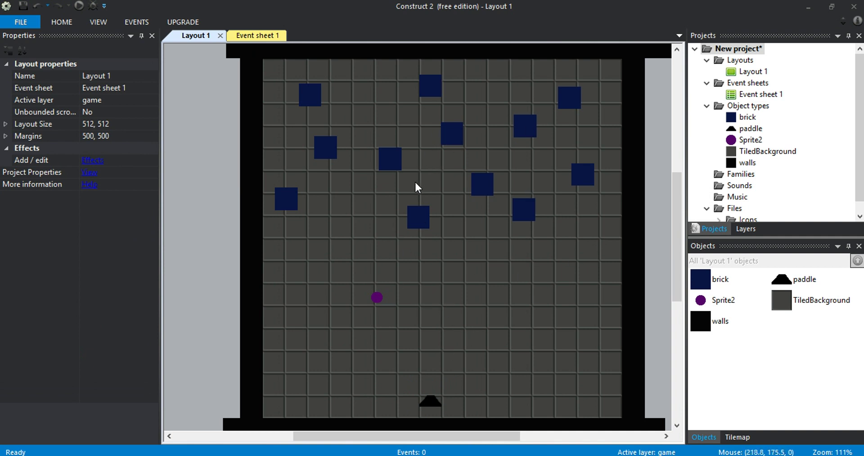
Insert a Text object and place it inside the upper-left corner of the walls, at about (0.7, 2.4).
double_click(439, 168)
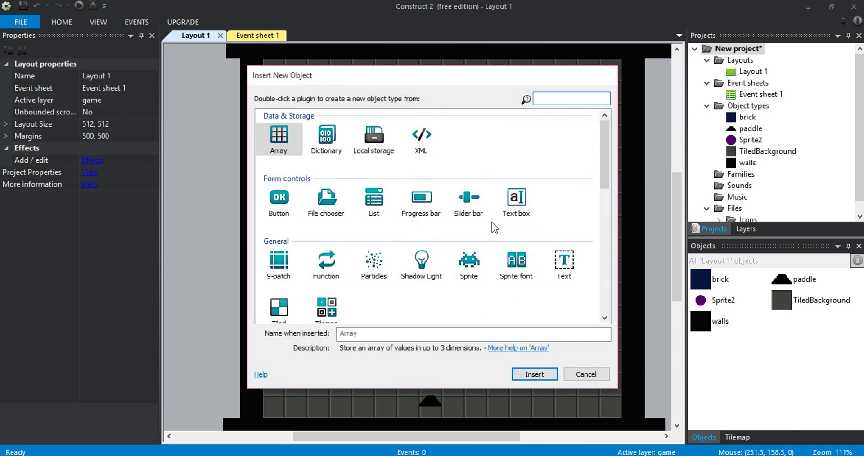
left_click(558, 261)
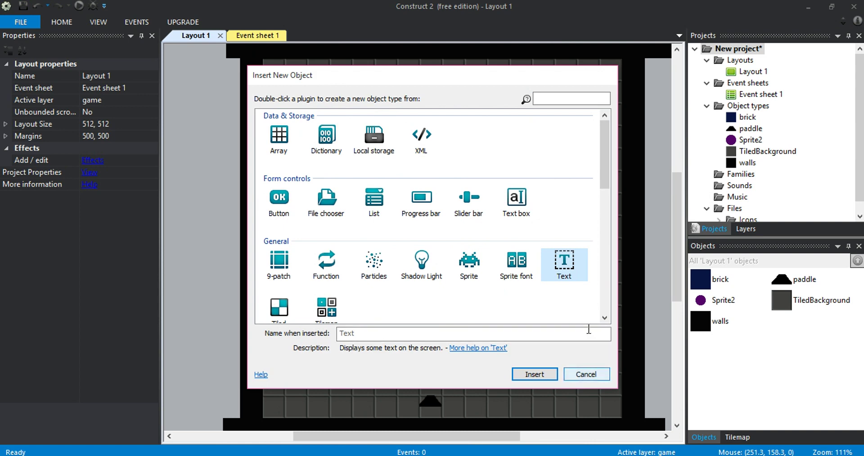
double_click(565, 262)
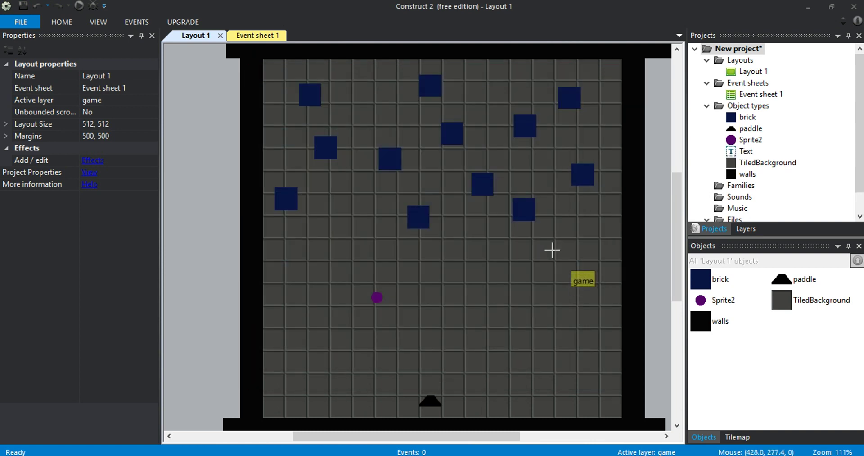
left_click(264, 67)
left_click_drag(290, 71, 290, 66)
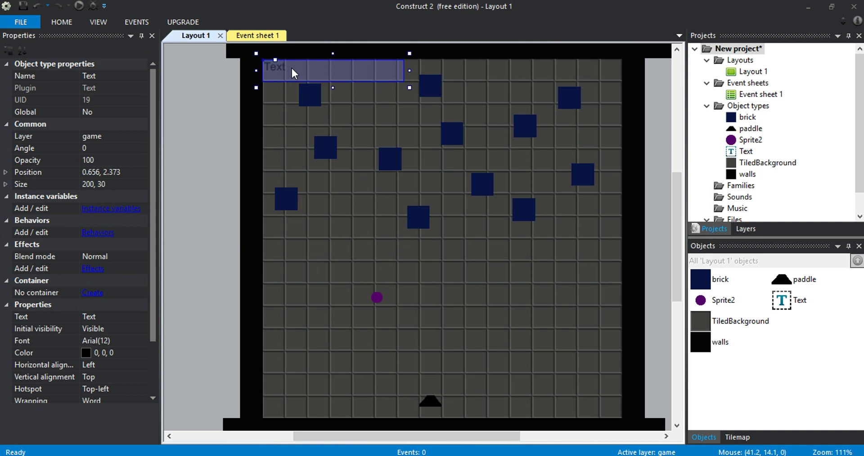
Clear the default content of the Text object so that it is empty, keeping the object selected.
left_click(95, 316)
key("BackSpace")
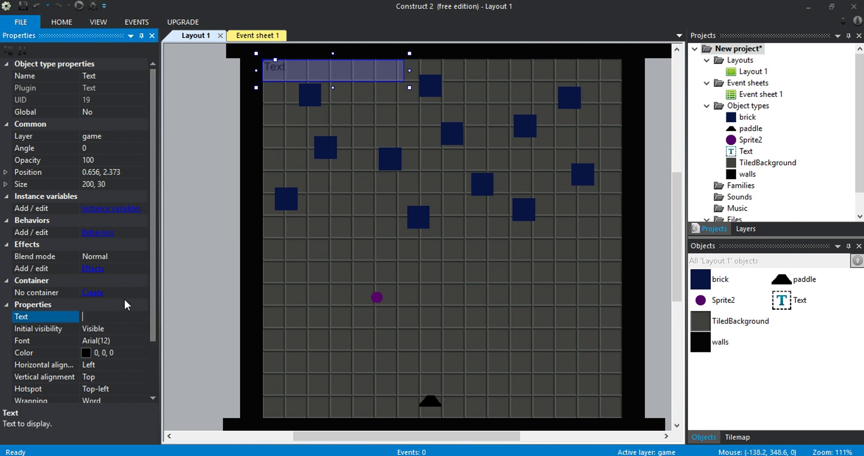
left_click(255, 189)
left_click(334, 69)
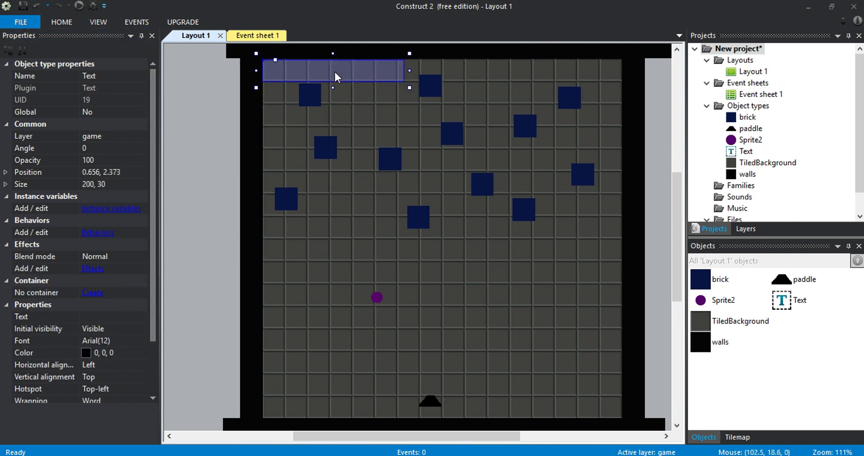
Open the Text object's font settings, choose Fixedsys and browse the neighbouring fonts.
left_click(108, 339)
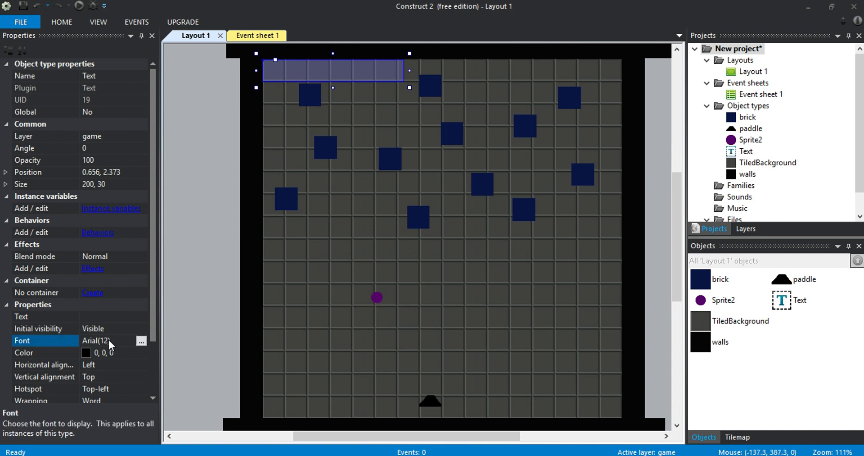
left_click(141, 340)
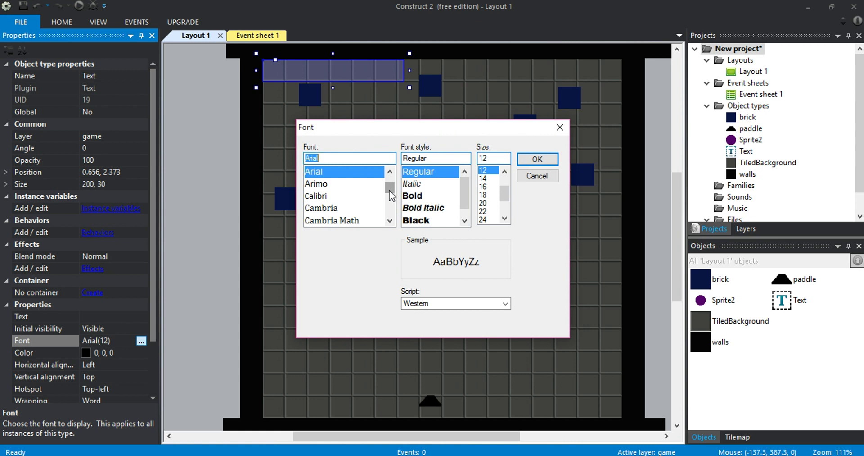
scroll(390, 190, "down", 7)
scroll(331, 190, "up", 1)
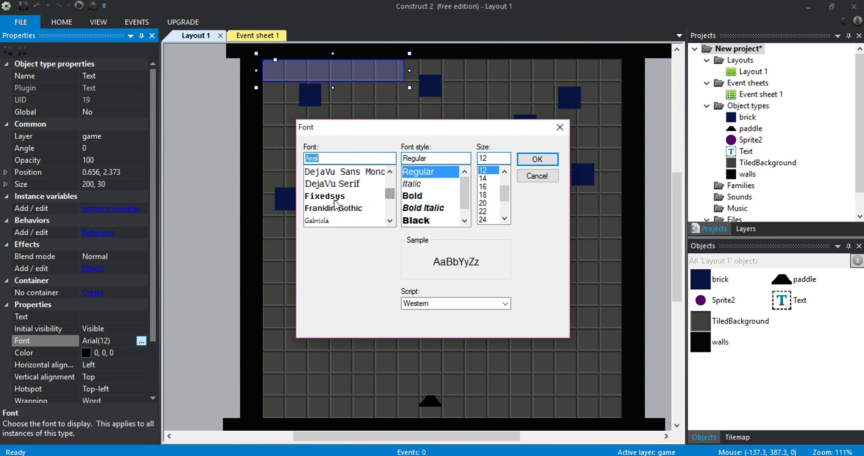
left_click(342, 195)
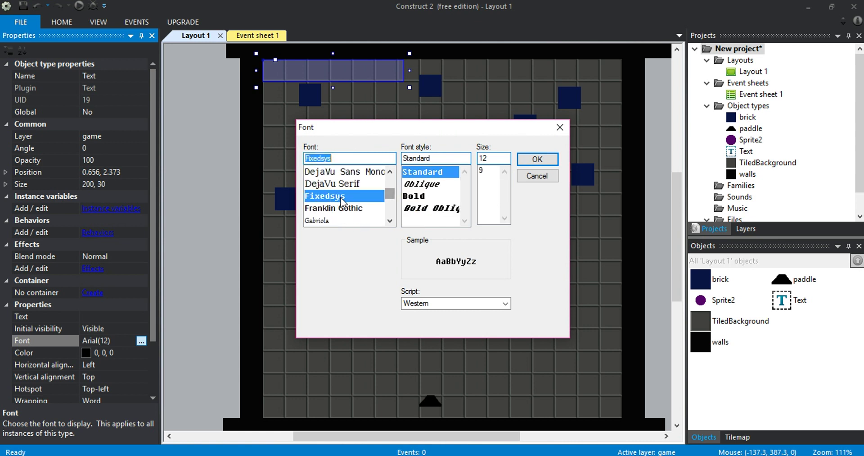
scroll(340, 197, "up", 1)
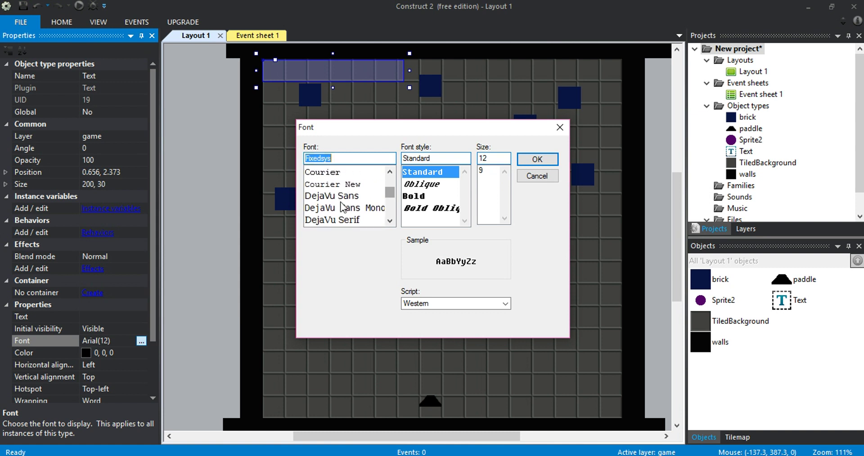